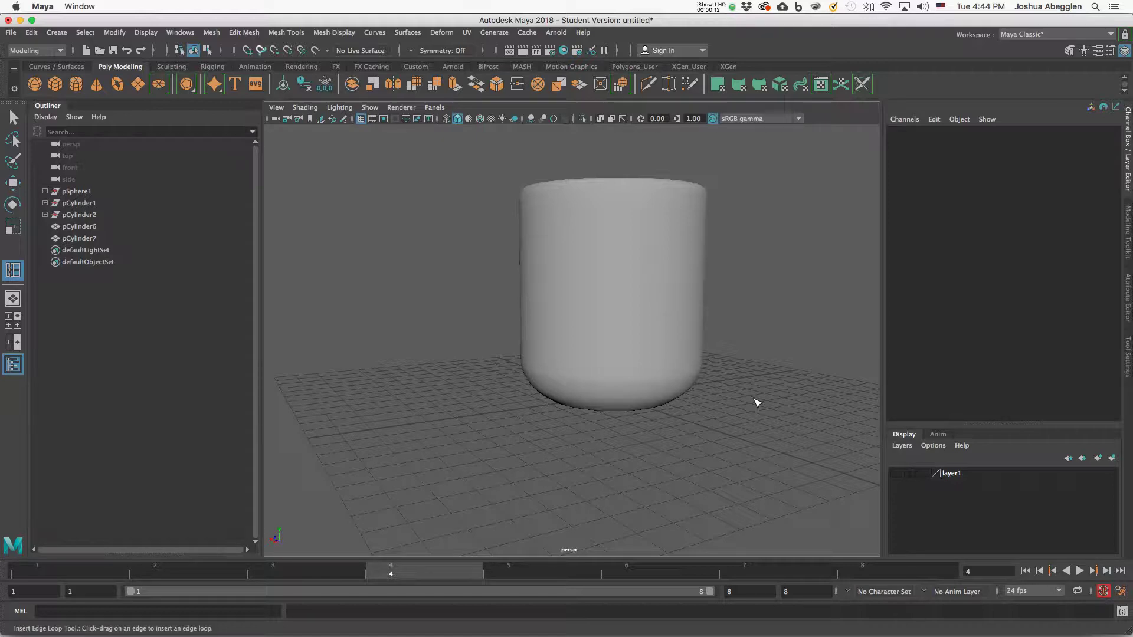
- Leave the edge loop tool and show the cylinder in a full-size top view with free space around it
key("w")
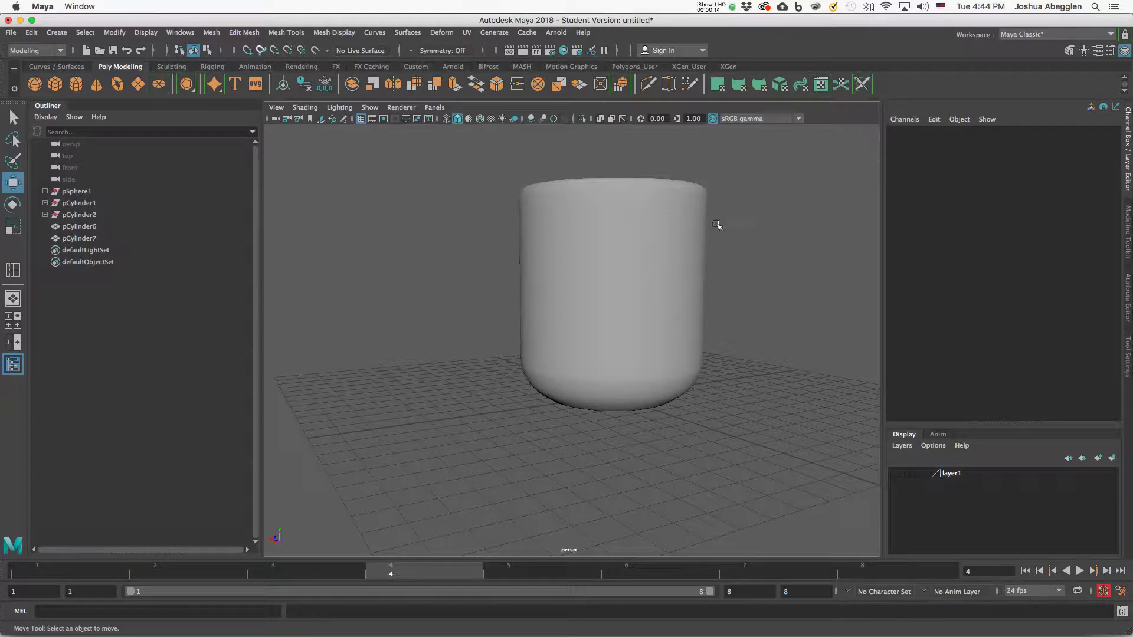
left_click_drag(745, 269, 628, 415, "alt")
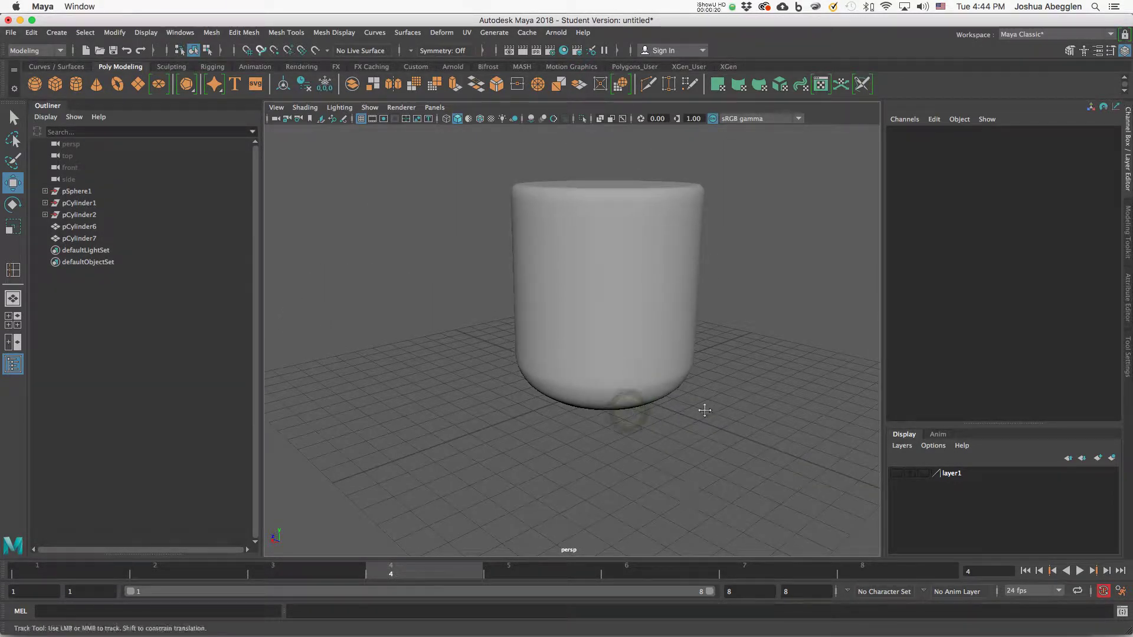
left_click_drag(698, 482, 615, 336, "alt")
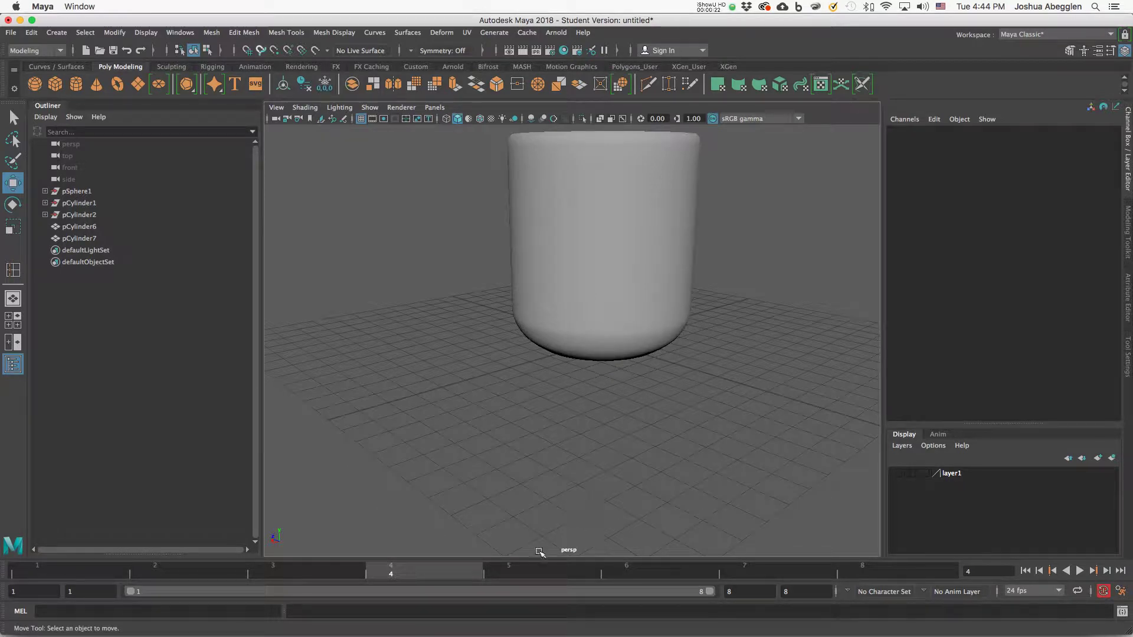
left_click_drag(540, 552, 643, 438, "alt")
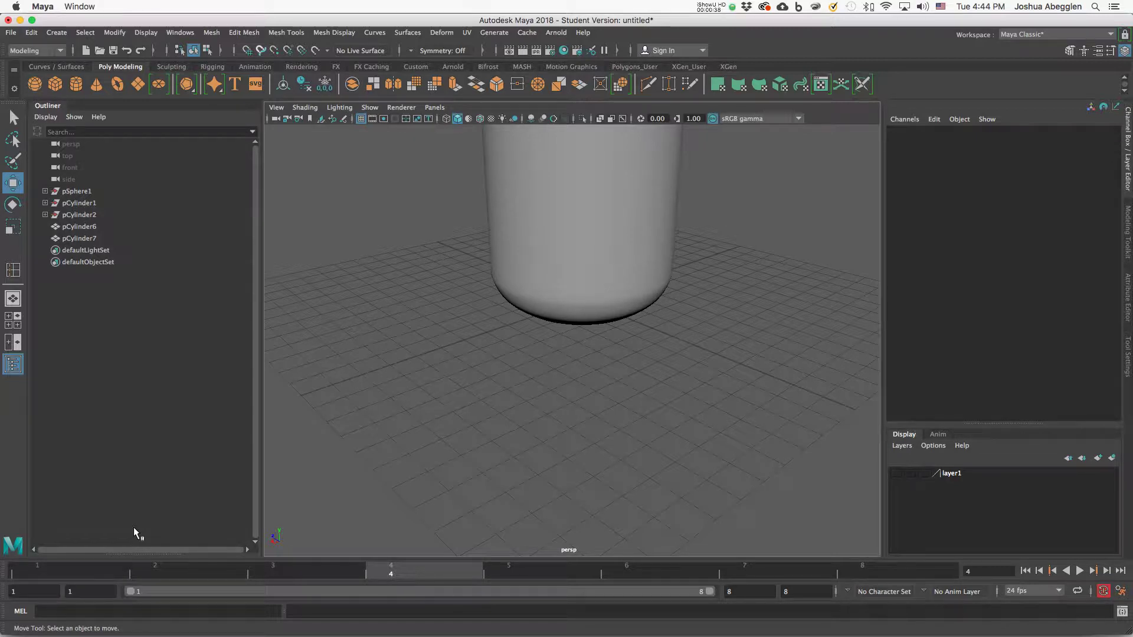
left_click(19, 322)
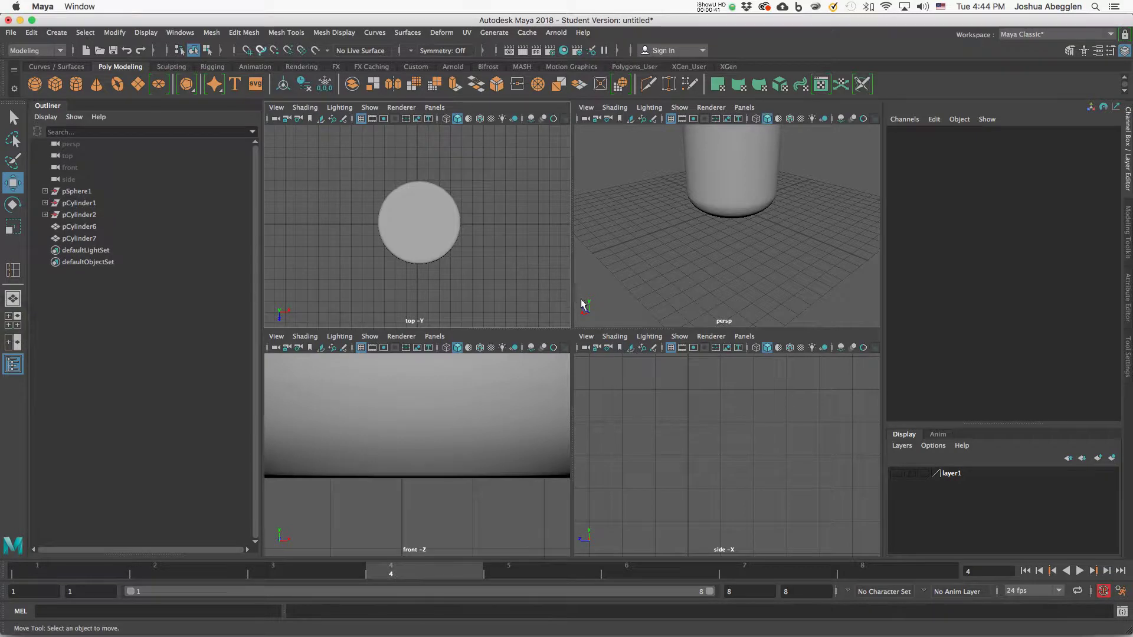
key("space")
middle_click_drag(574, 311, 534, 213, "alt")
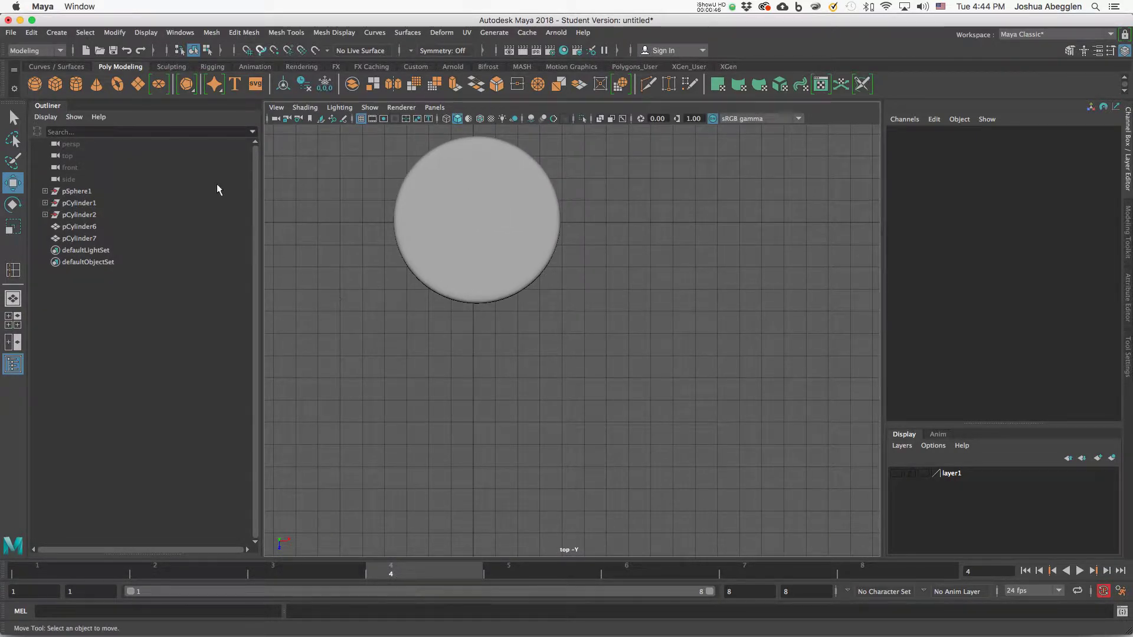
- Start a Bezier curve at the cylinder's front edge, placing three anchors that curve down and away in the top view
left_click(64, 66)
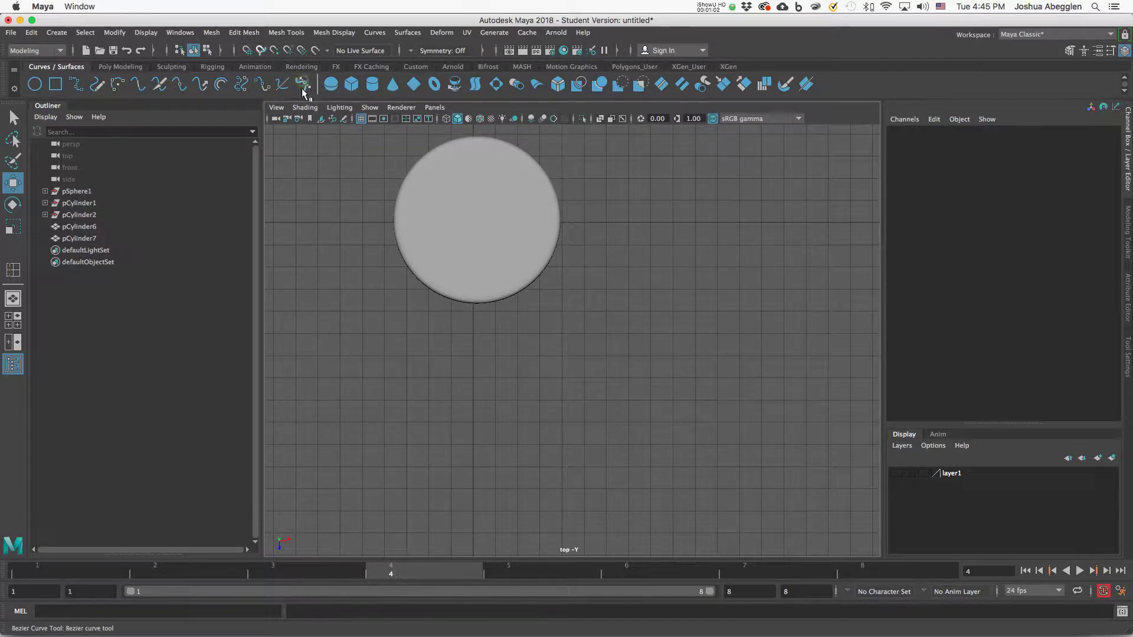
left_click(302, 83)
middle_click_drag(573, 333, 585, 303, "alt")
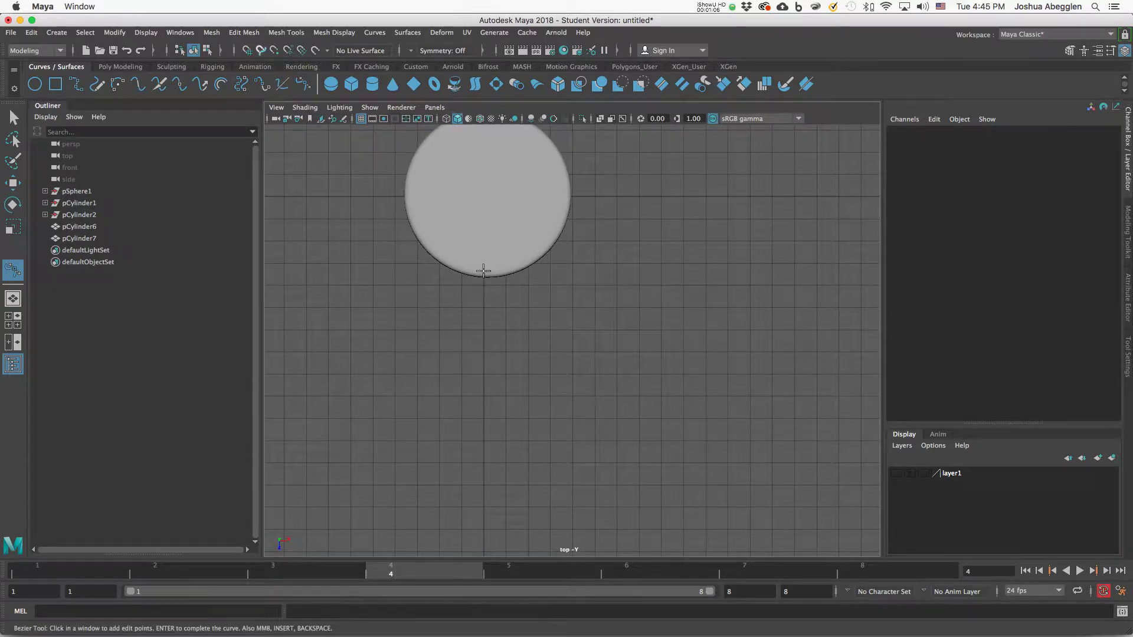
left_click_drag(482, 271, 477, 299)
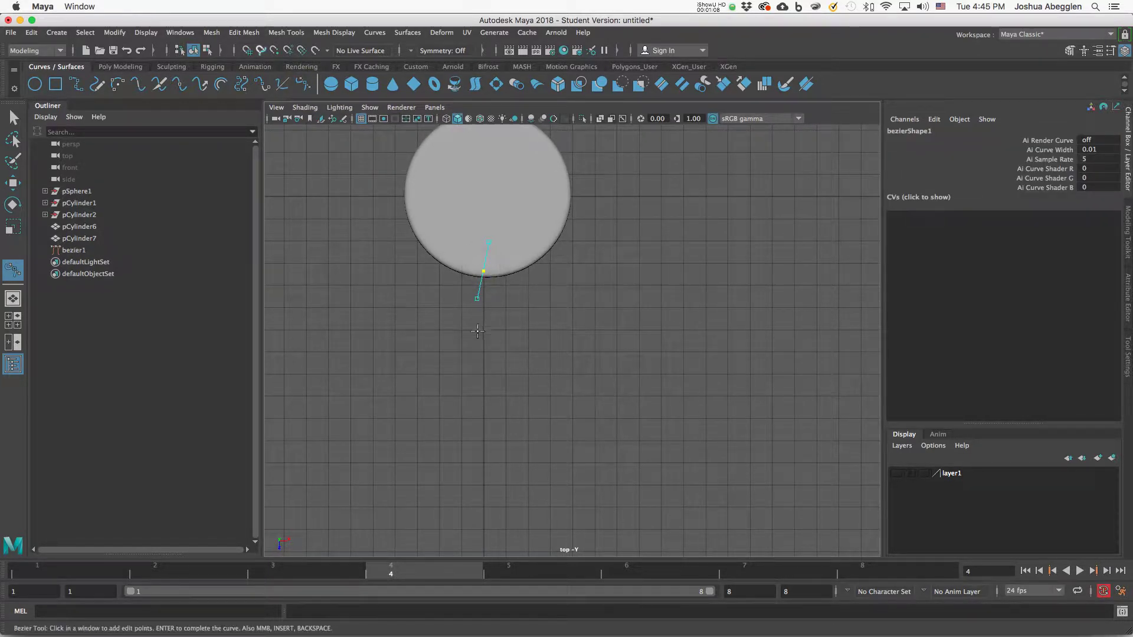
left_click_drag(494, 347, 477, 330)
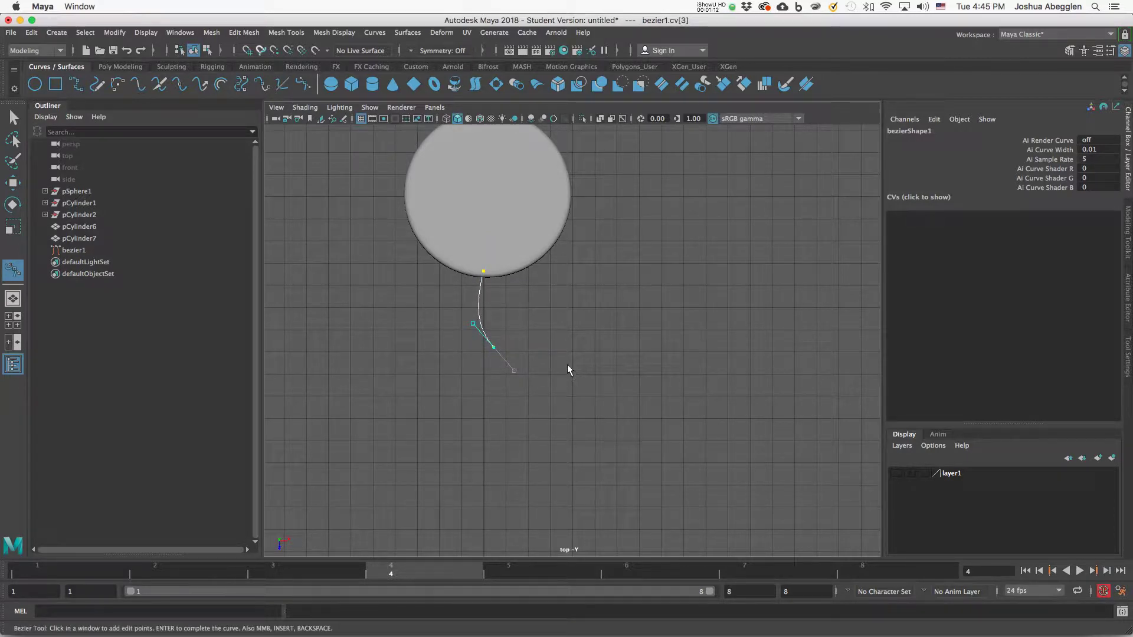
left_click(581, 368)
left_click_drag(582, 369, 542, 379)
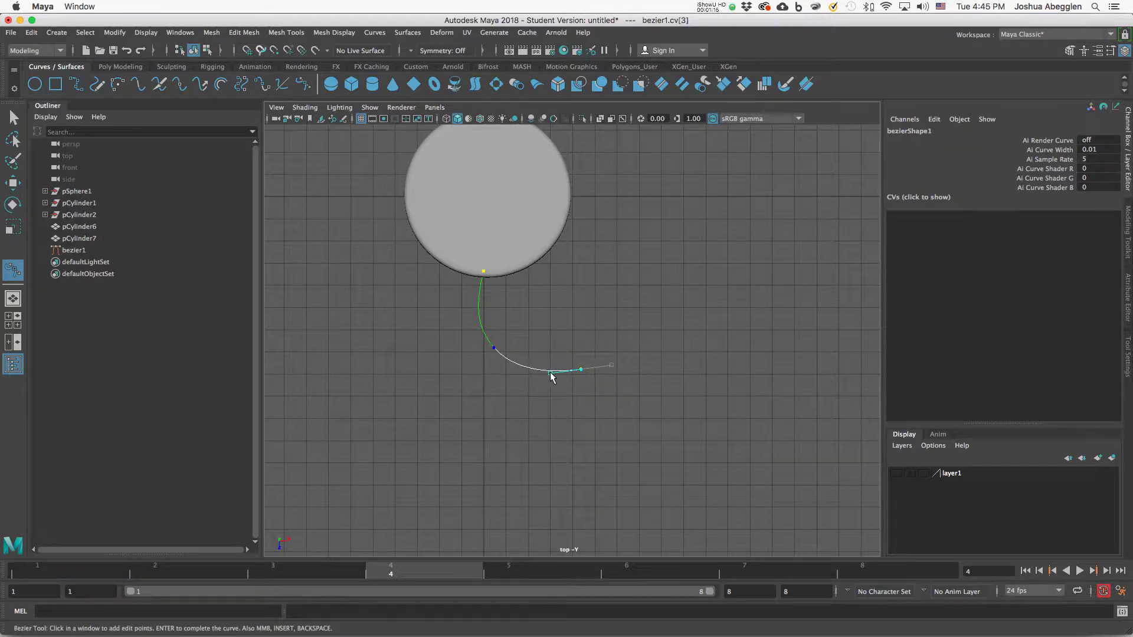
- Extend the Bezier curve with five more curved anchors, forming an S-bend and a large loop that crosses back over itself
left_click(625, 305)
left_click_drag(626, 305, 626, 283)
left_click_drag(659, 243, 685, 240)
left_click_drag(753, 304, 759, 369)
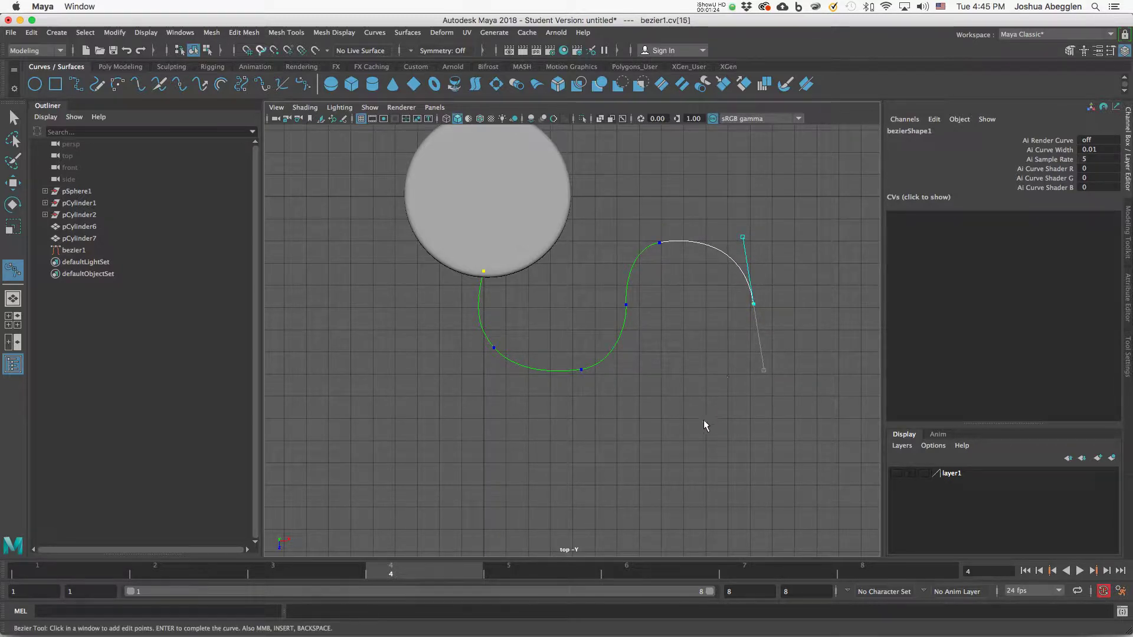
left_click_drag(703, 421, 671, 429)
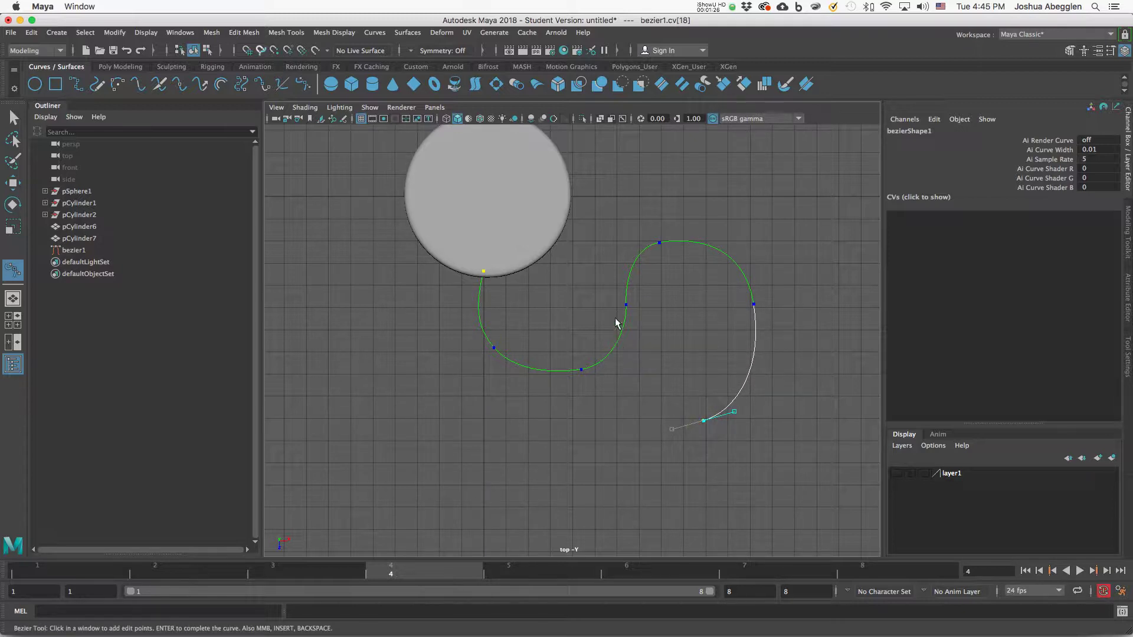
left_click_drag(582, 330, 589, 225)
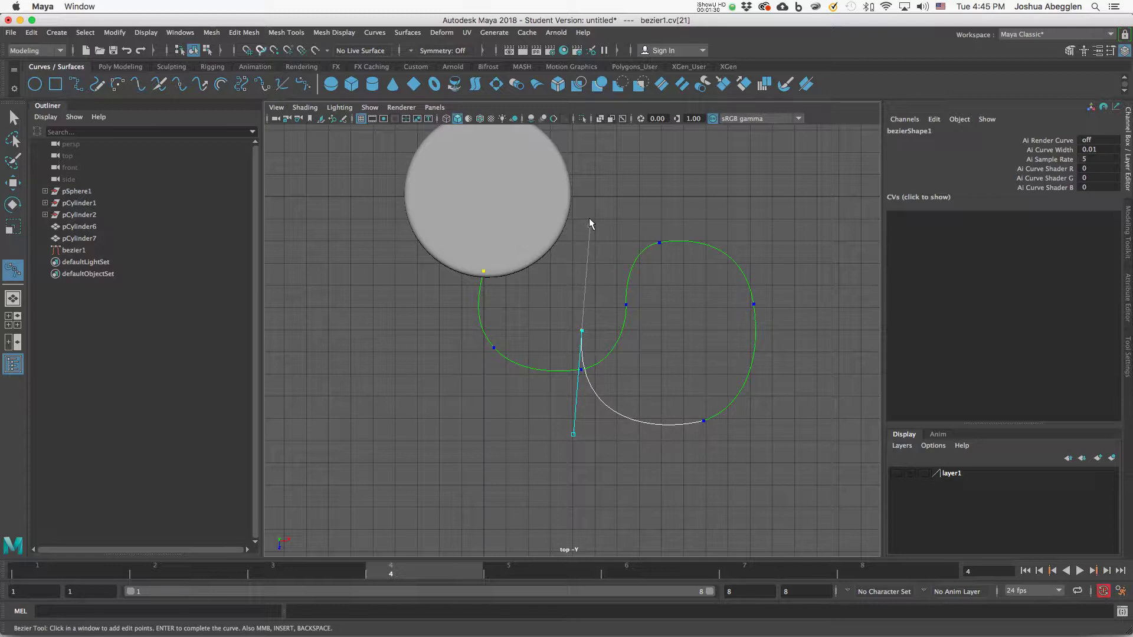
- Shift the anchor at the top of the large loop toward its middle and insert another anchor on the loop's upper outer bend
middle_click_drag(676, 249, 686, 223, "alt")
middle_click_drag(661, 396, 648, 417, "alt")
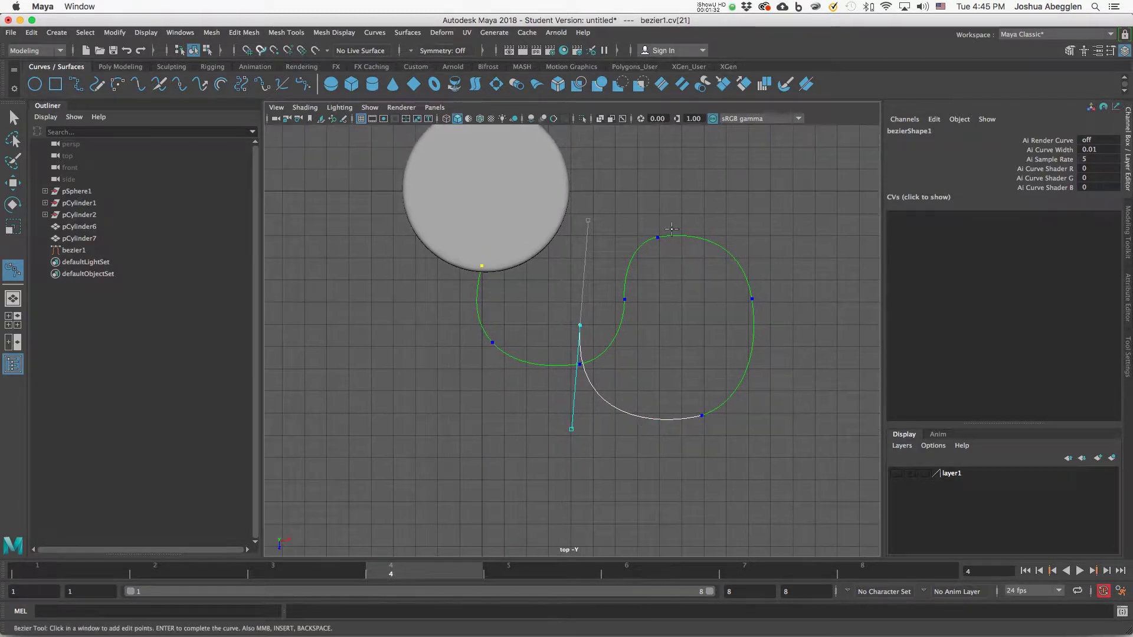
left_click(658, 237)
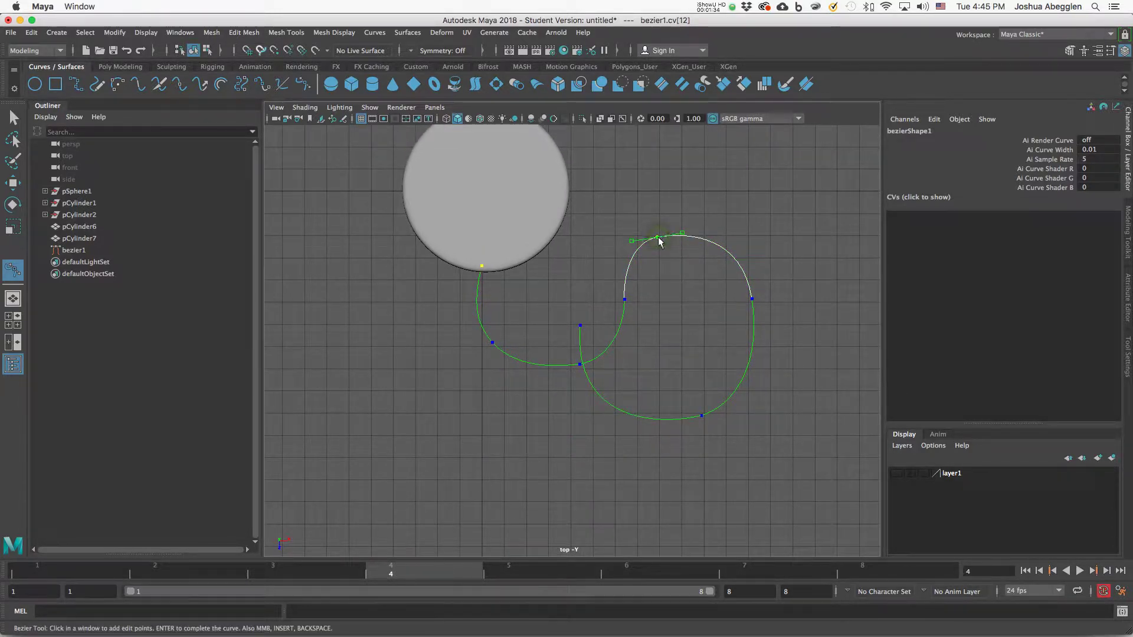
mouse_move(658, 238)
left_mouse_down()
mouse_move(672, 234)
mouse_move(639, 239)
left_mouse_up()
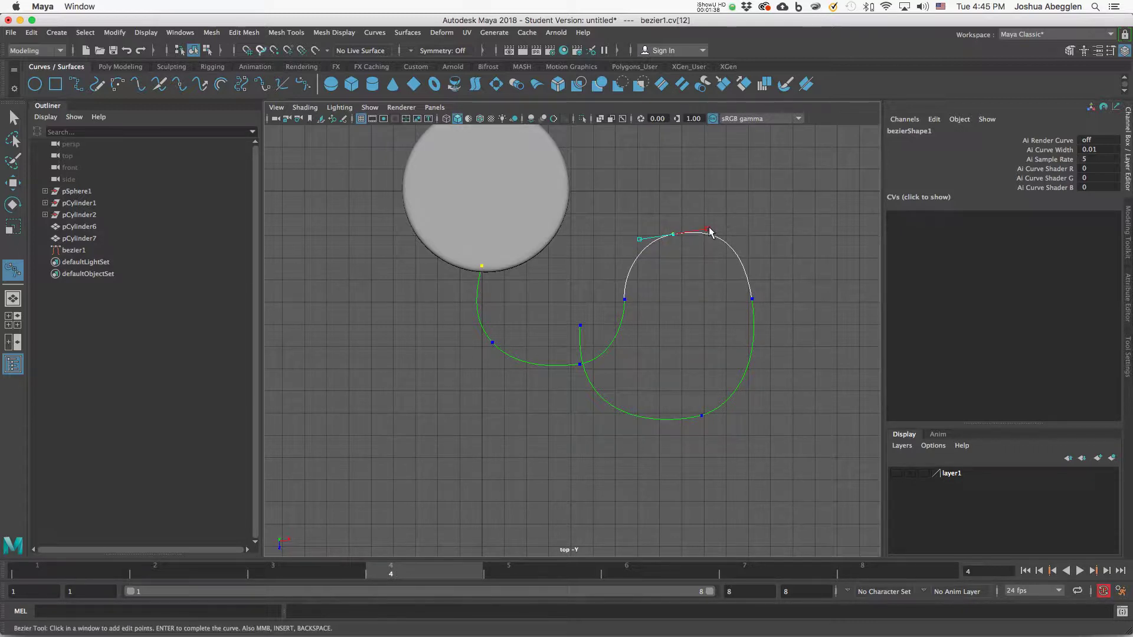
left_click(732, 251)
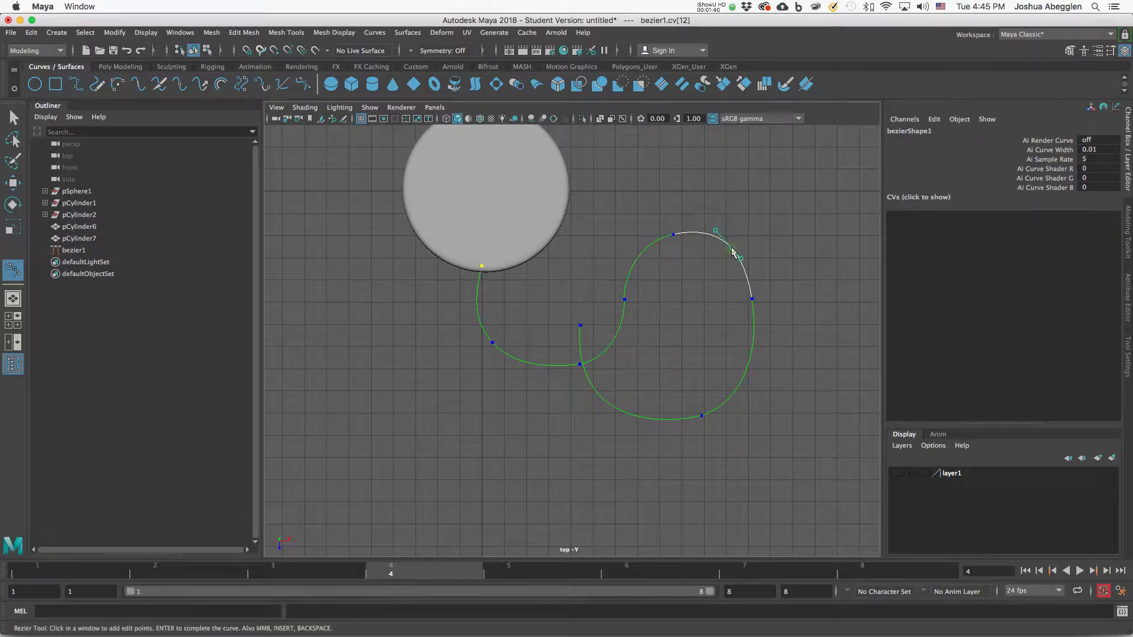
left_click_drag(731, 251, 718, 231)
key("super+z")
left_click(731, 249)
middle_click_drag(756, 235, 751, 219, "alt")
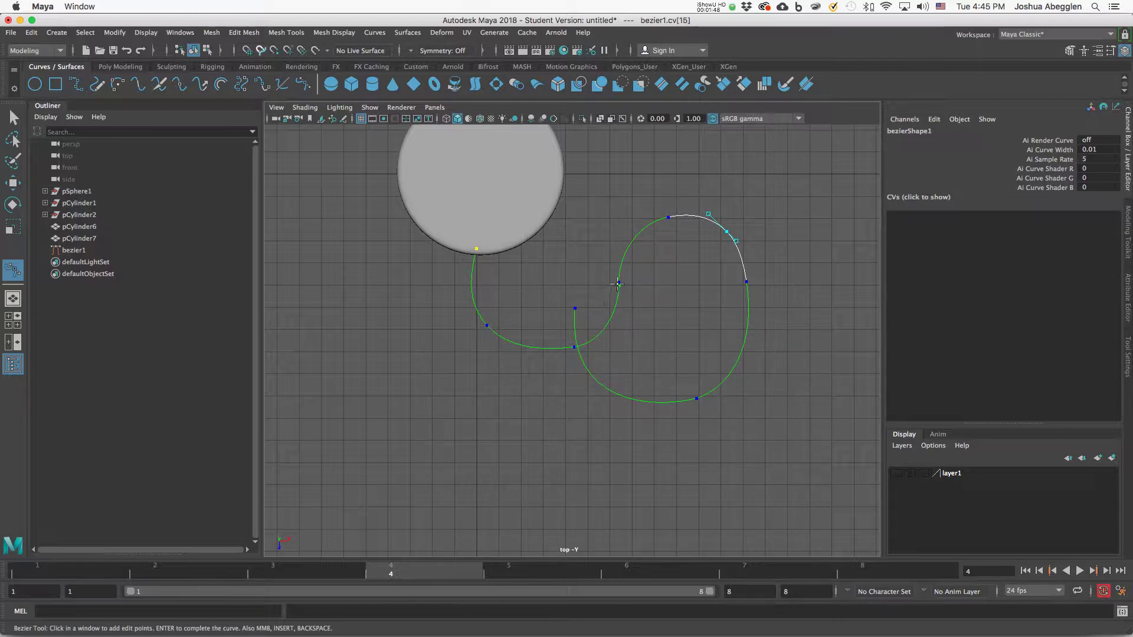
- Adjust the tangent of the anchor where the curve crosses itself and finish the Bezier curve
left_click(574, 347)
left_click_drag(606, 342, 604, 339)
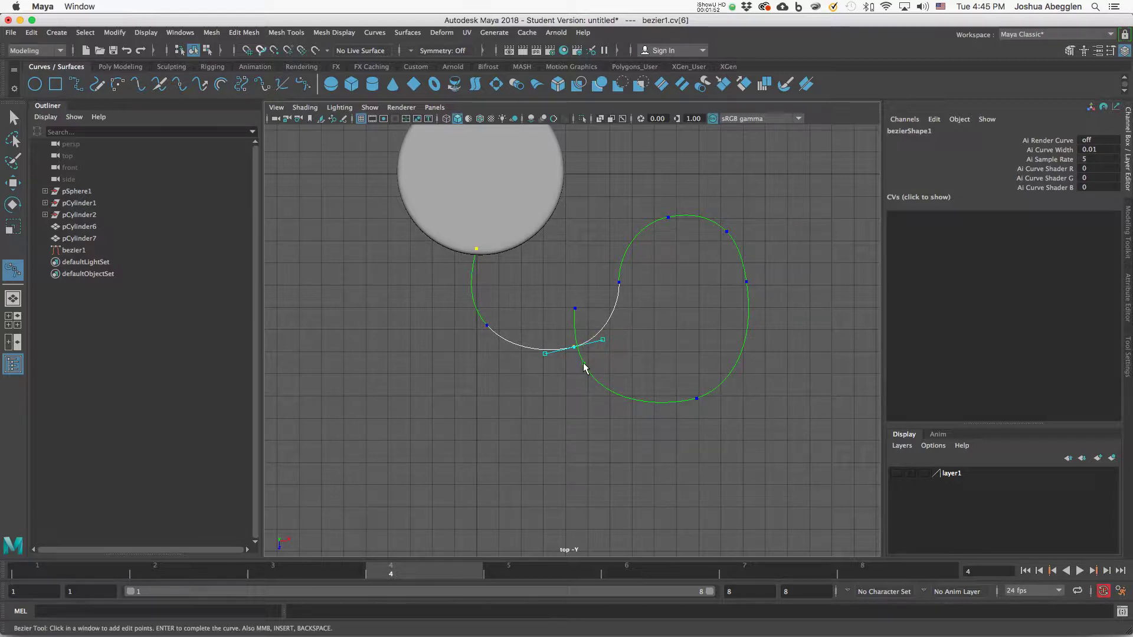
middle_click_drag(741, 238, 739, 240, "alt")
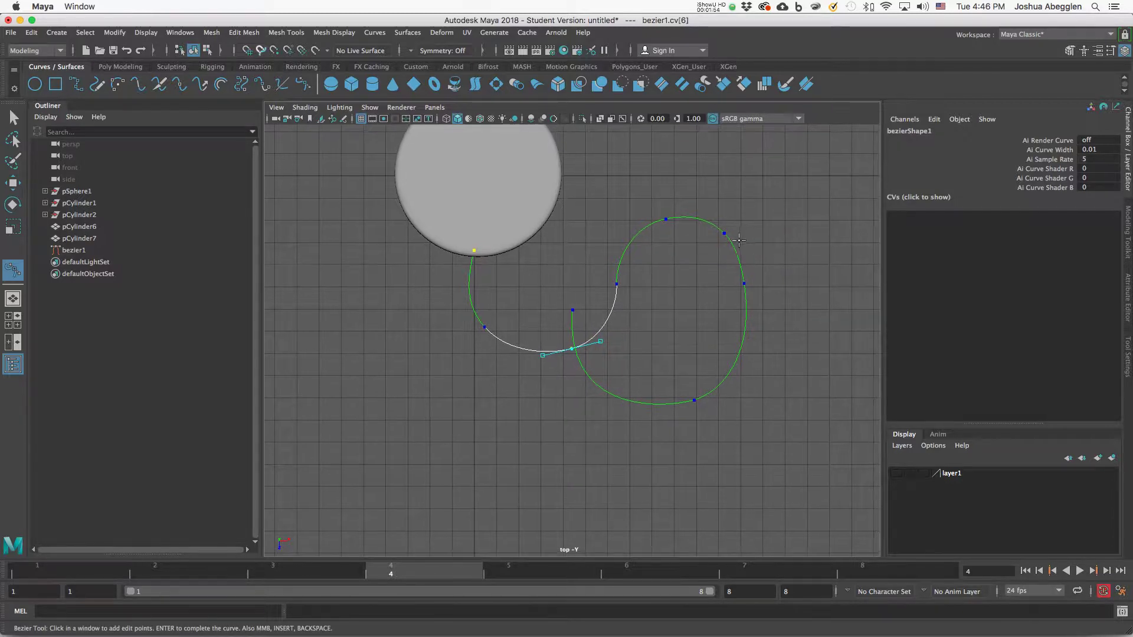
key("w")
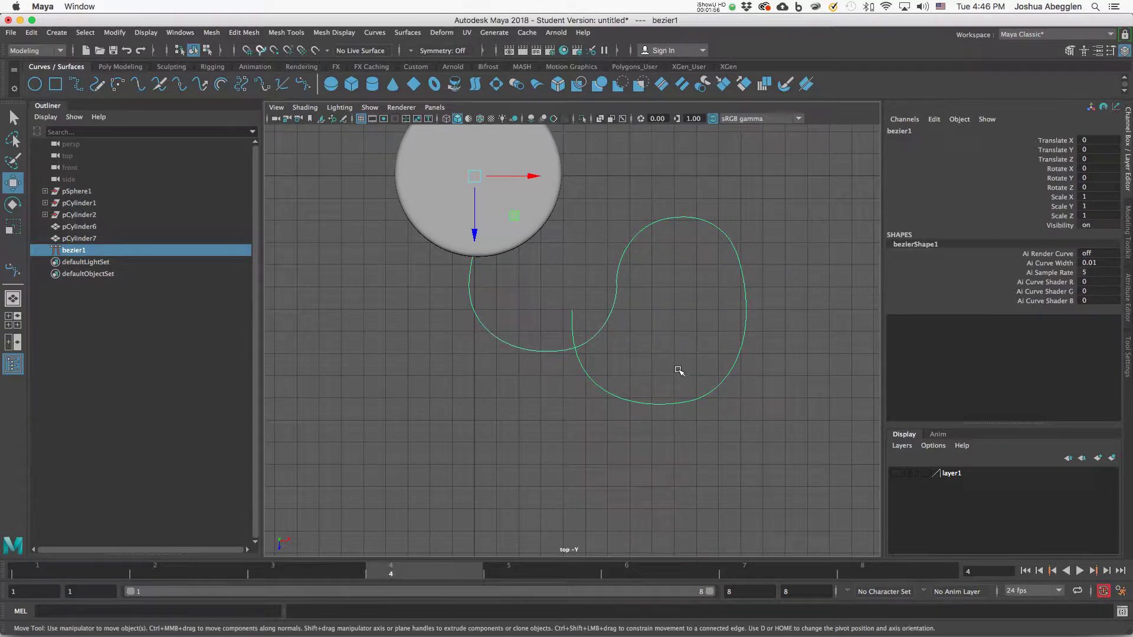
- In the perspective view, raise the Bezier curve's start anchor onto the cylinder's rounded lower edge
key("space")
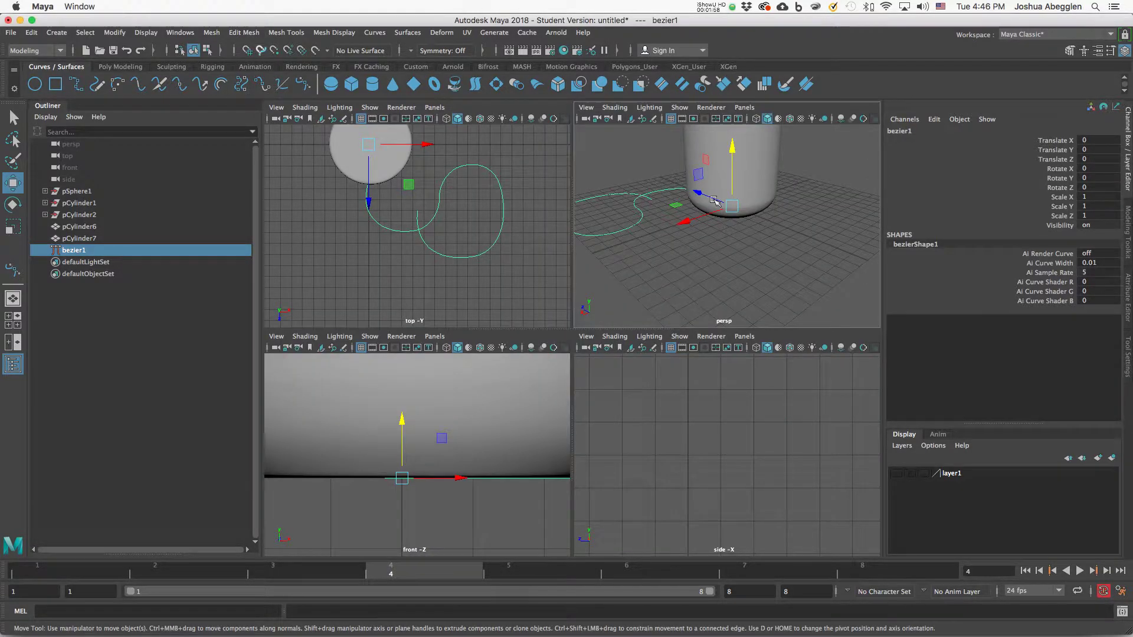
key("space")
left_click_drag(722, 240, 681, 280, "alt")
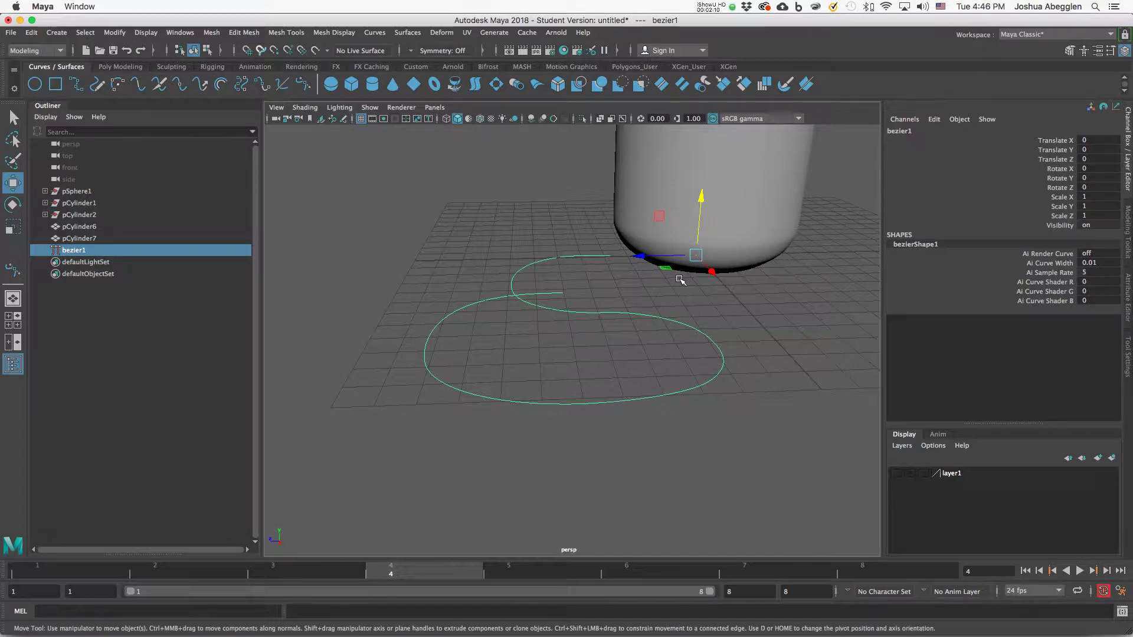
left_click_drag(681, 280, 718, 321, "alt")
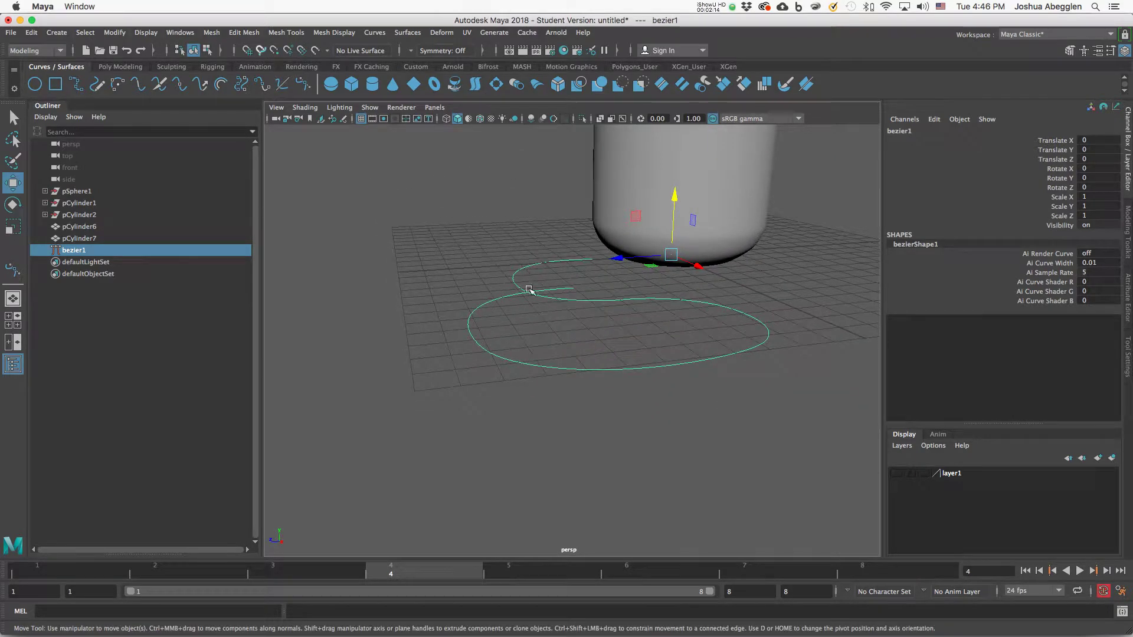
mouse_move(660, 397)
left_mouse_down("alt")
mouse_move(688, 397)
mouse_move(665, 405)
left_mouse_up("alt")
right_click_drag(770, 301, 756, 359, "alt")
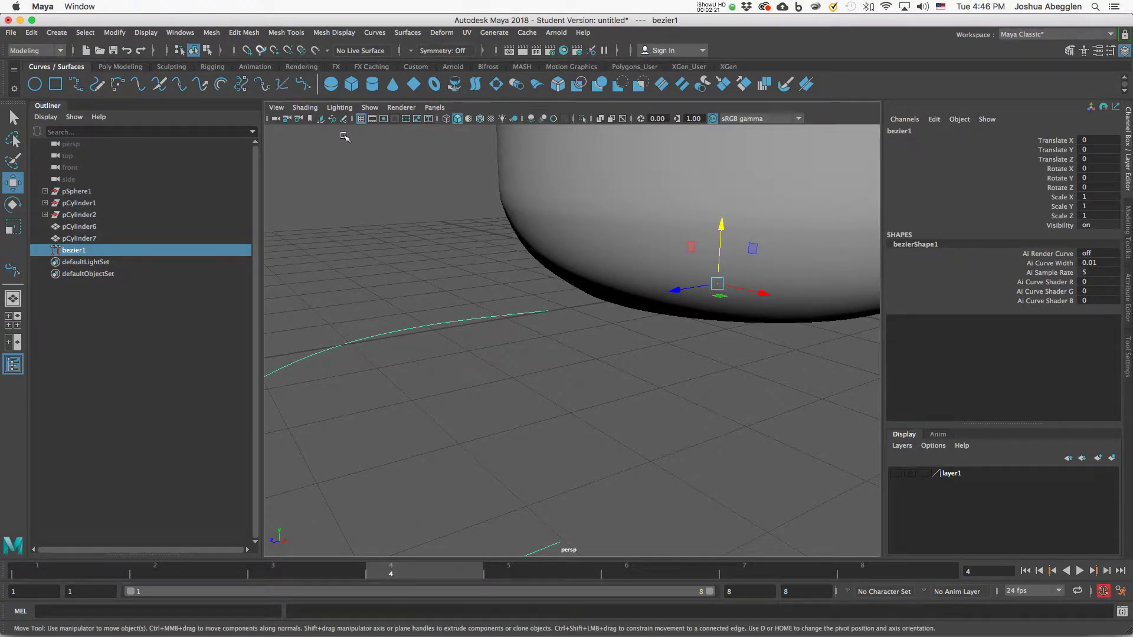
left_click(303, 84)
left_click(547, 311)
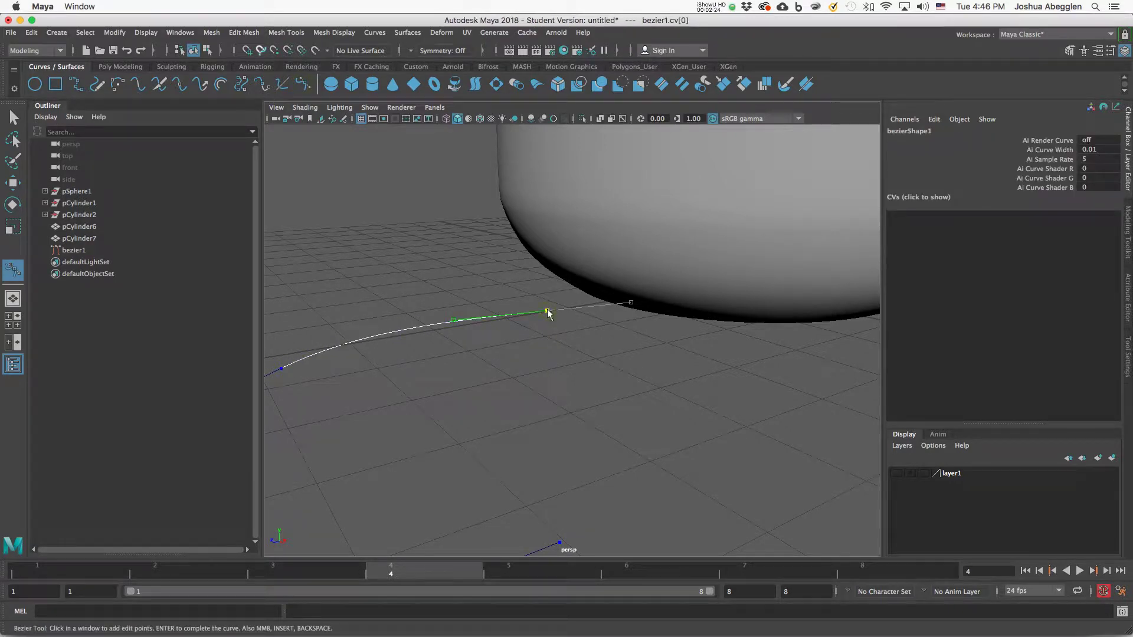
left_click_drag(548, 312, 559, 260)
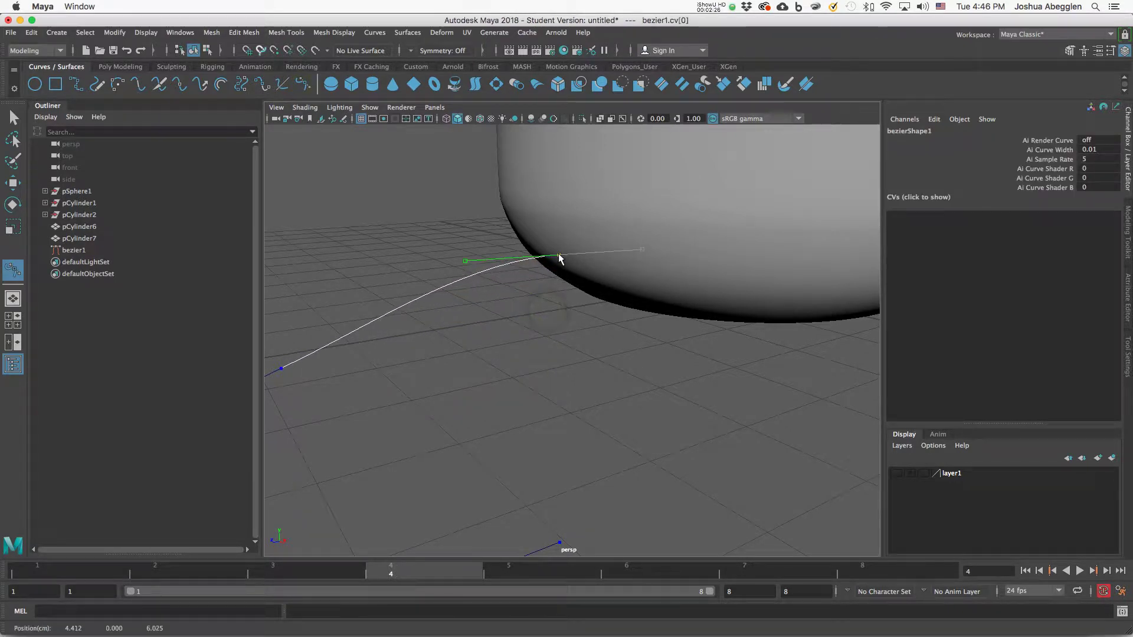
- Angle the start anchor's tangent handle down toward the grid so the curve leaves the cylinder steeply and flattens smoothly
left_click_drag(466, 264, 468, 313)
mouse_move(496, 361)
left_mouse_down("alt")
mouse_move(454, 340)
mouse_move(494, 349)
left_mouse_up("alt")
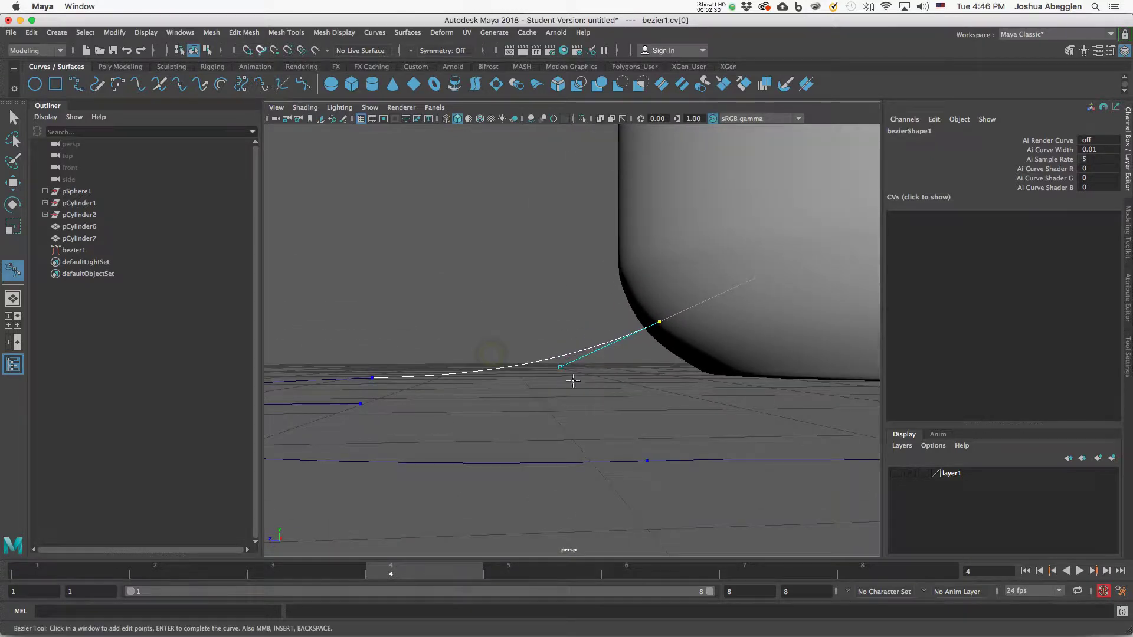
left_click_drag(562, 375, 608, 380)
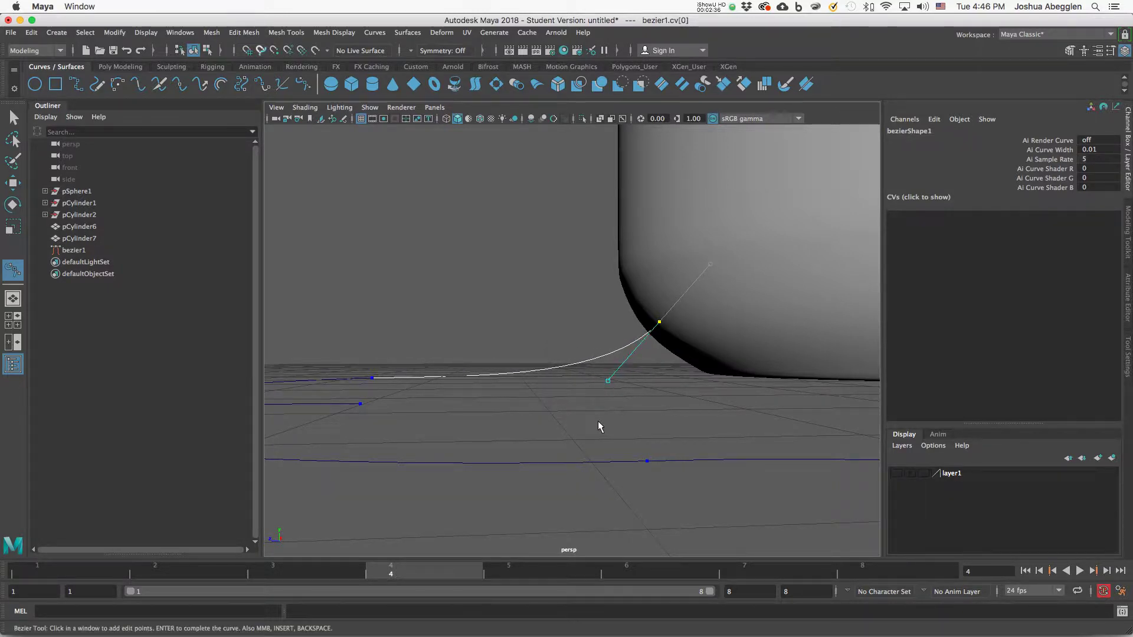
- Leave Bezier editing and return to object mode with the whole curve selected
left_click_drag(599, 425, 655, 340, "alt")
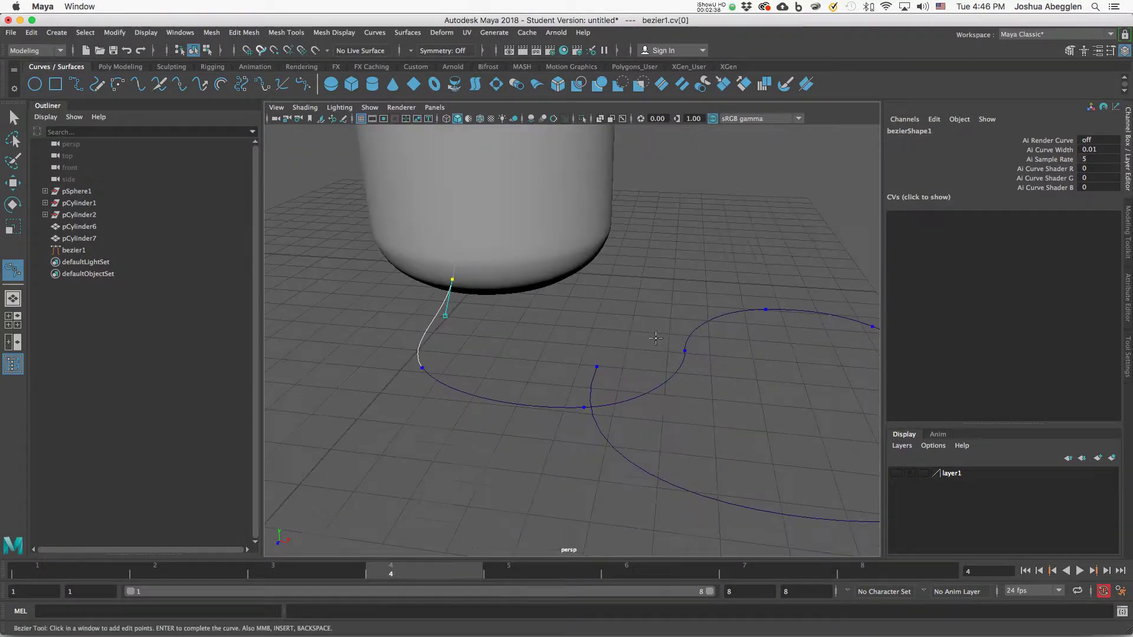
left_click_drag(614, 440, 601, 370, "alt")
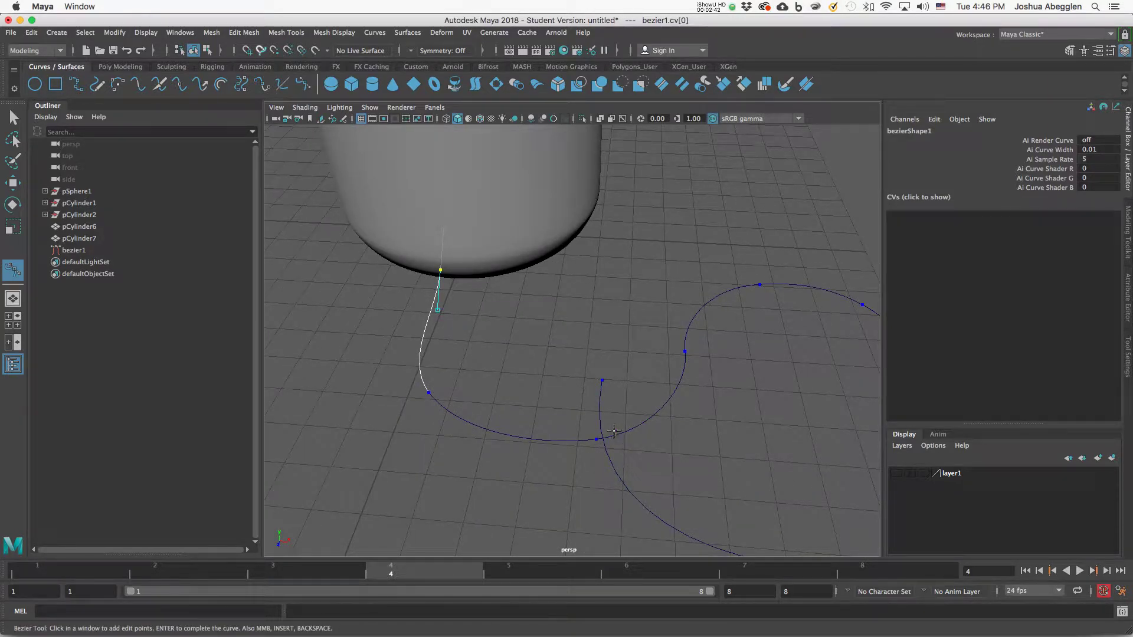
left_click_drag(660, 410, 611, 424, "alt")
left_click(13, 118)
key("F8")
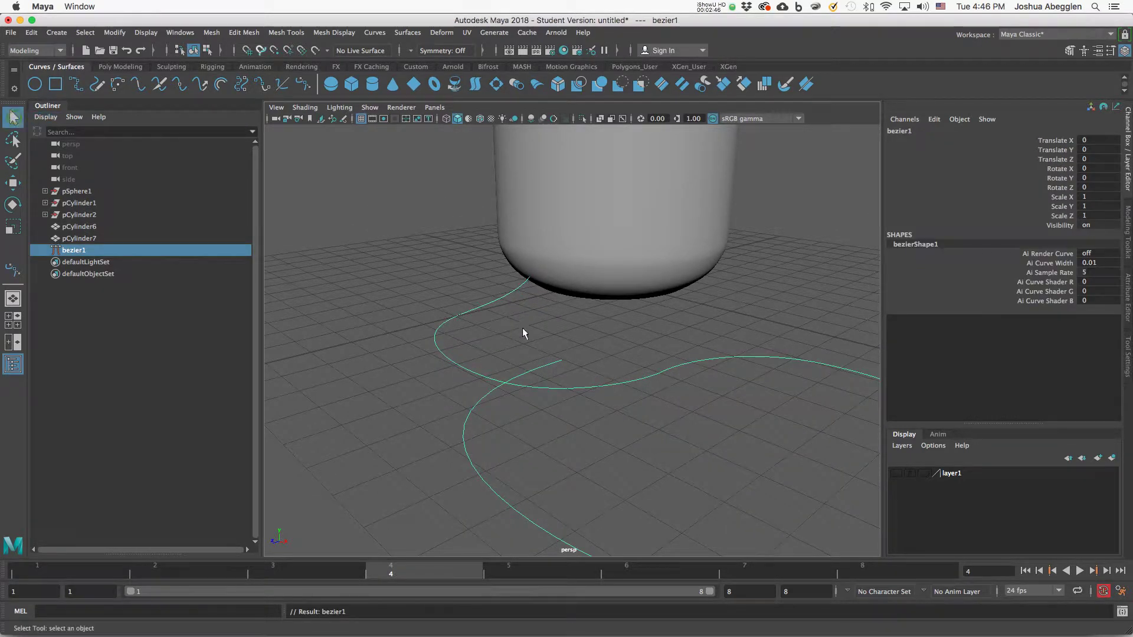
- Draw a small polygon cube on the grid inside the curve's bend, about 0.75 wide, 0.22 high and 0.30 deep
left_click_drag(522, 328, 536, 252, "alt")
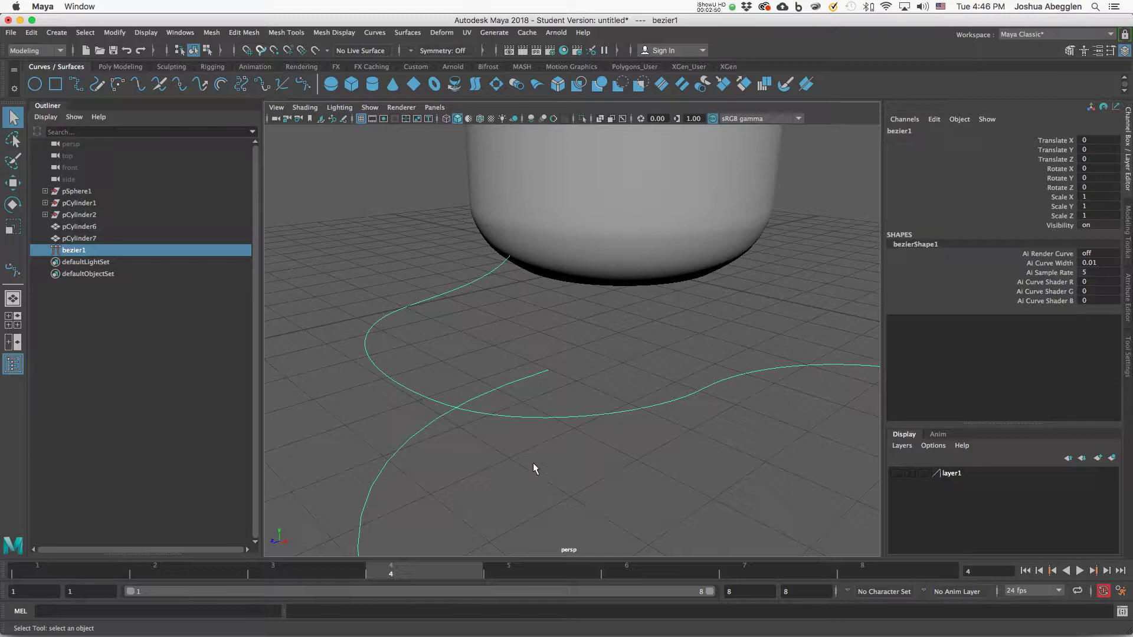
left_click_drag(534, 465, 531, 405, "alt")
left_click(121, 67)
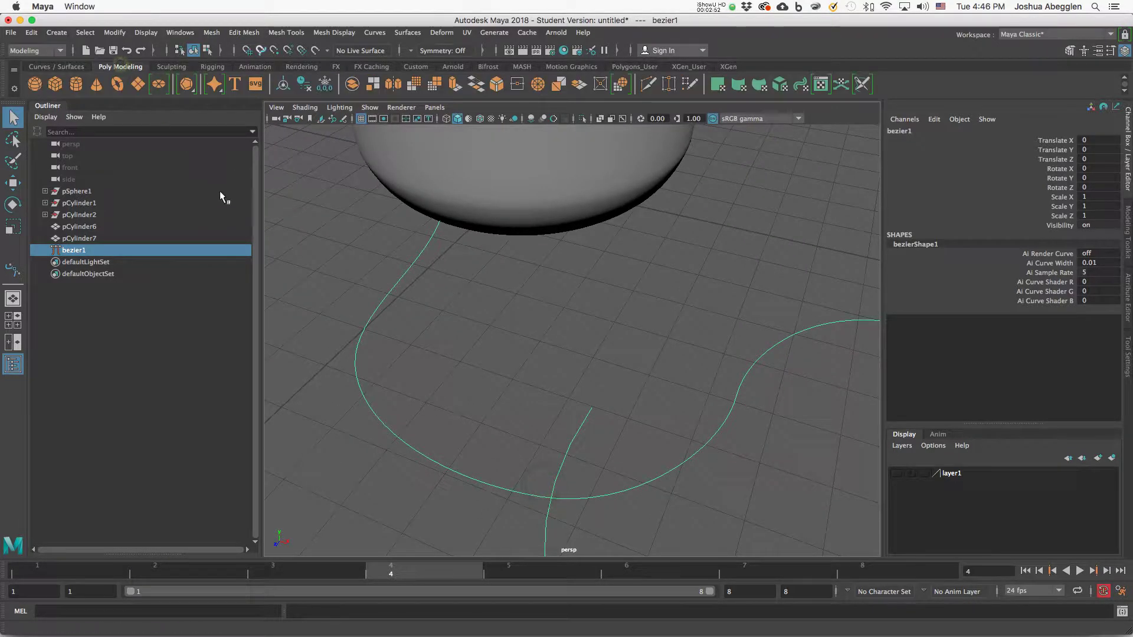
left_click(55, 84)
mouse_move(539, 303)
left_mouse_down()
mouse_move(564, 322)
mouse_move(553, 311)
left_mouse_up()
right_click_drag(555, 316, 810, 334, "alt")
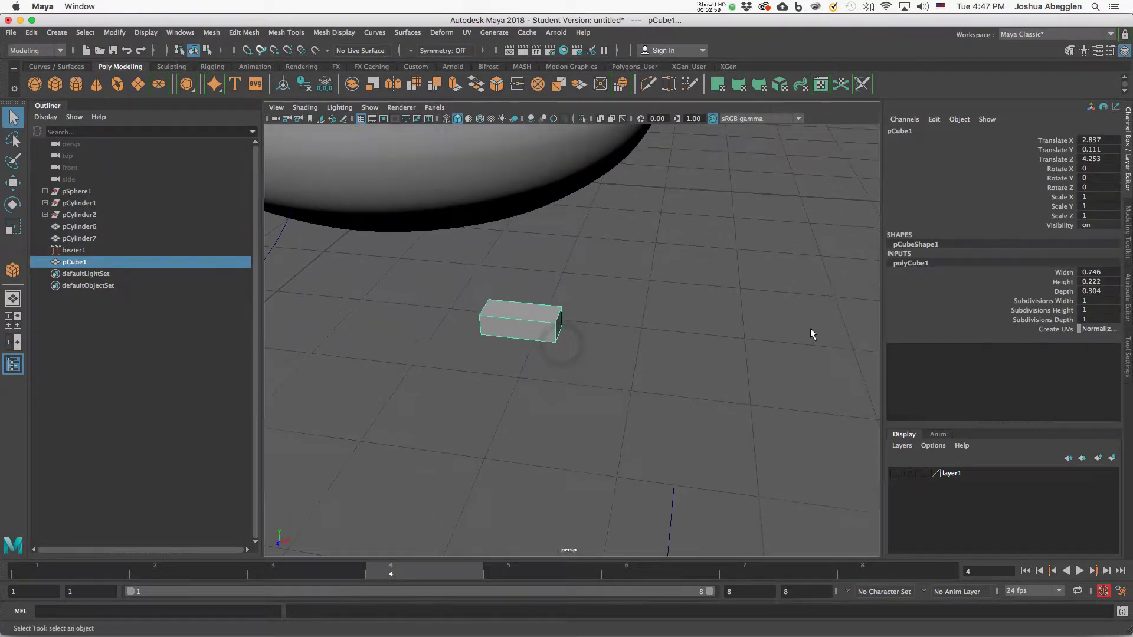
- Set the new cube's width subdivisions to 3
double_click(1096, 300)
type("3")
key("Return")
- Extrude the upper and lower faces of the cube's two outer sections vertically outward, leaving the middle section recessed
right_click_drag(635, 302, 573, 319, "alt")
left_click(571, 309)
key("w")
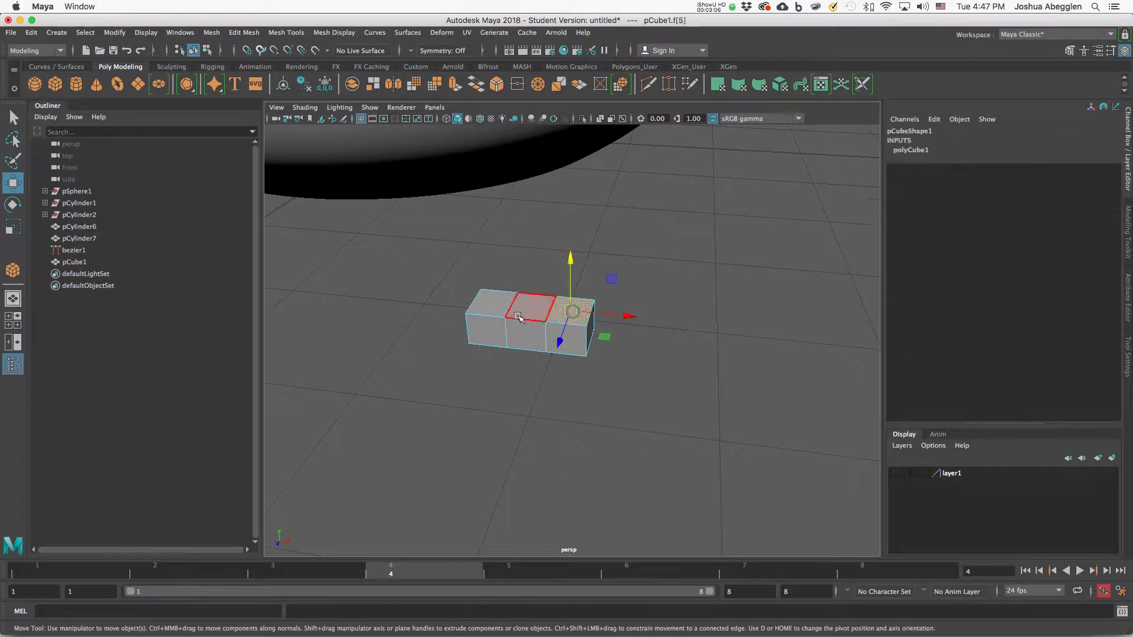
left_click(490, 304, "shift")
left_click_drag(570, 328, 549, 486, "alt")
key("r")
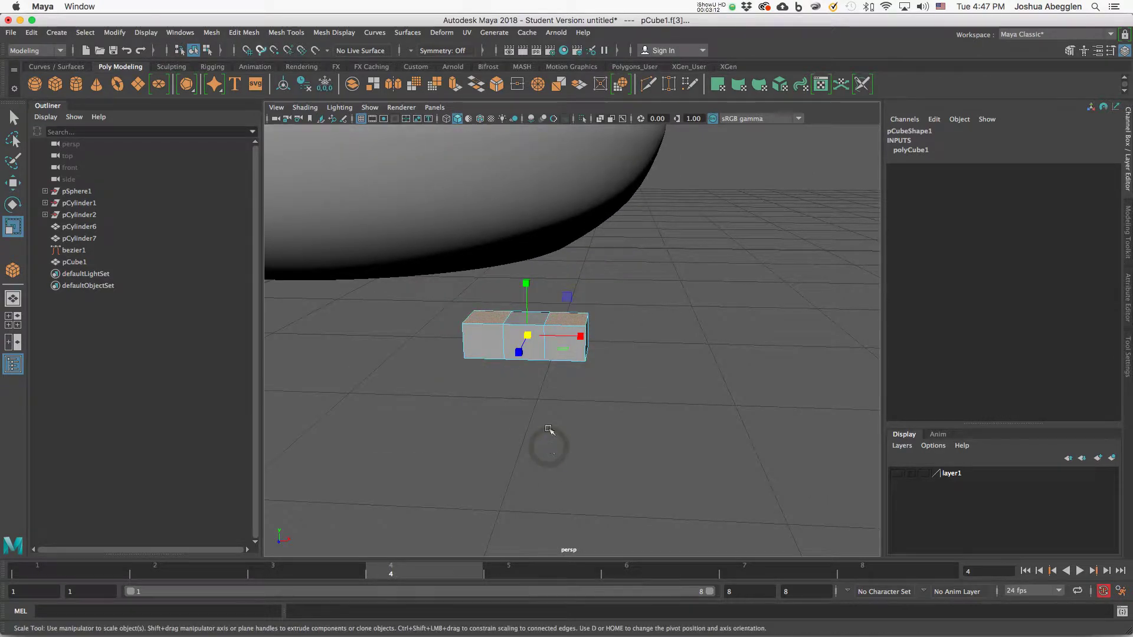
left_click_drag(530, 289, 529, 252, "shift")
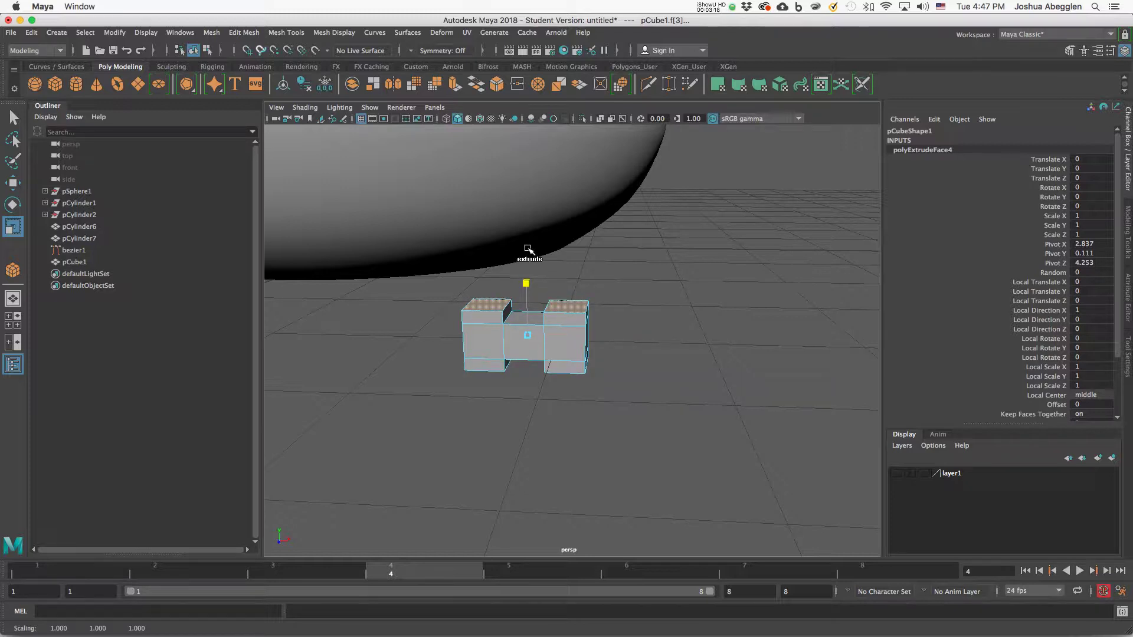
left_click_drag(528, 249, 521, 249, "shift")
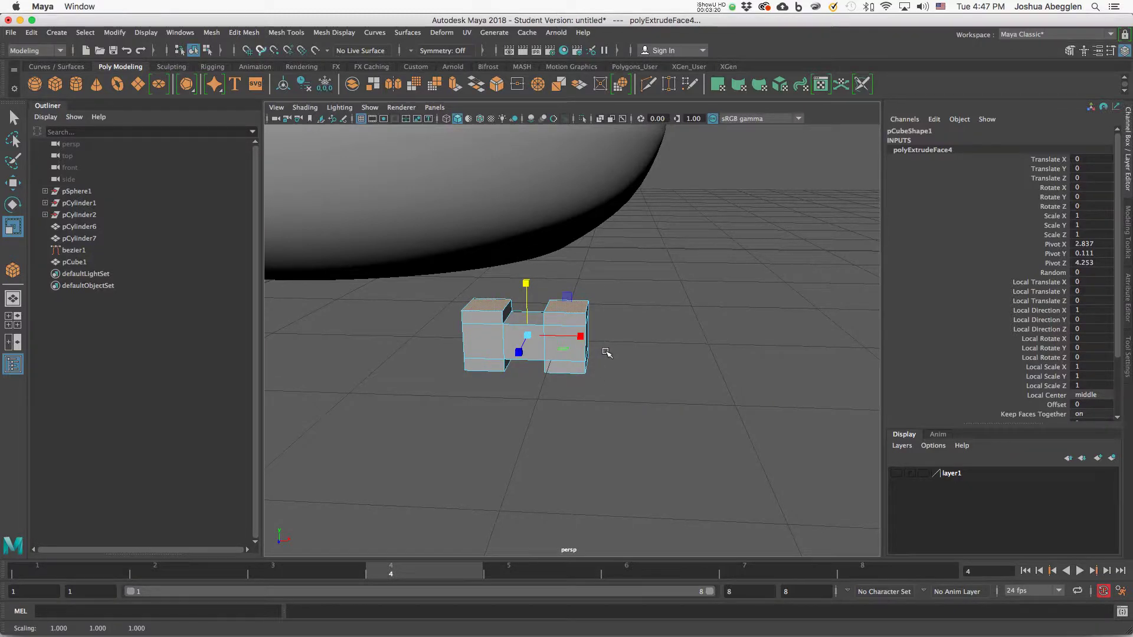
- Select the vertices bordering the recessed middle section and scale them together along X to narrow it
left_click_drag(608, 353, 628, 354, "alt")
right_click_drag(515, 285, 455, 278)
key("w")
left_click_drag(560, 388, 560, 388)
key("r")
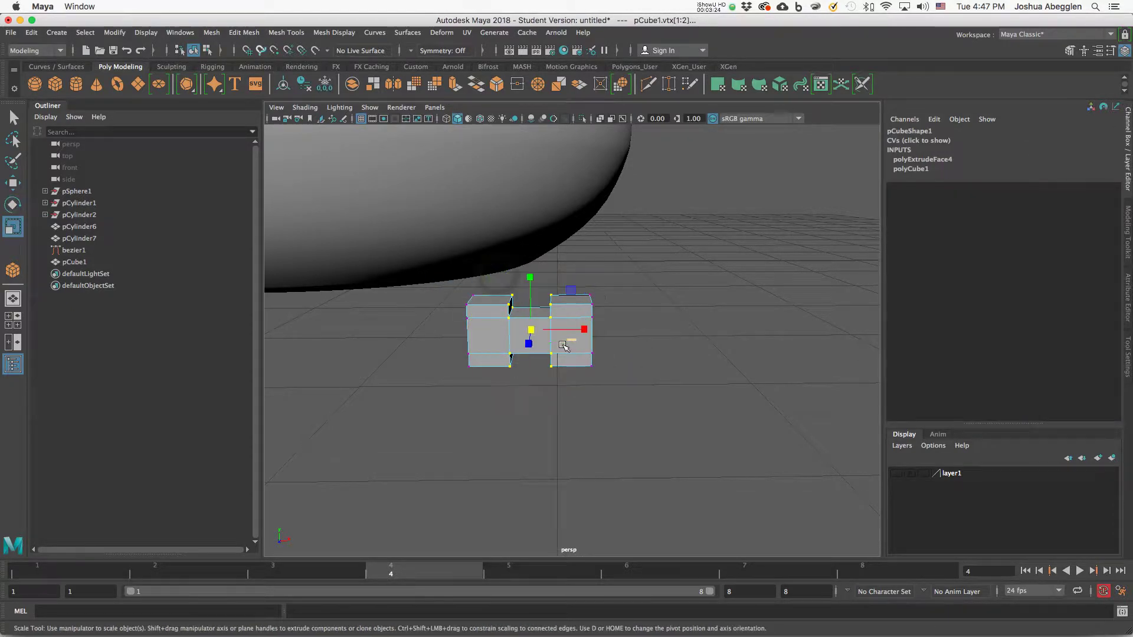
left_click_drag(560, 334, 608, 286, "alt")
- Scale the middle faces on both ends of the block outward along X to give the ends a beveled profile
right_click_drag(608, 286, 605, 319)
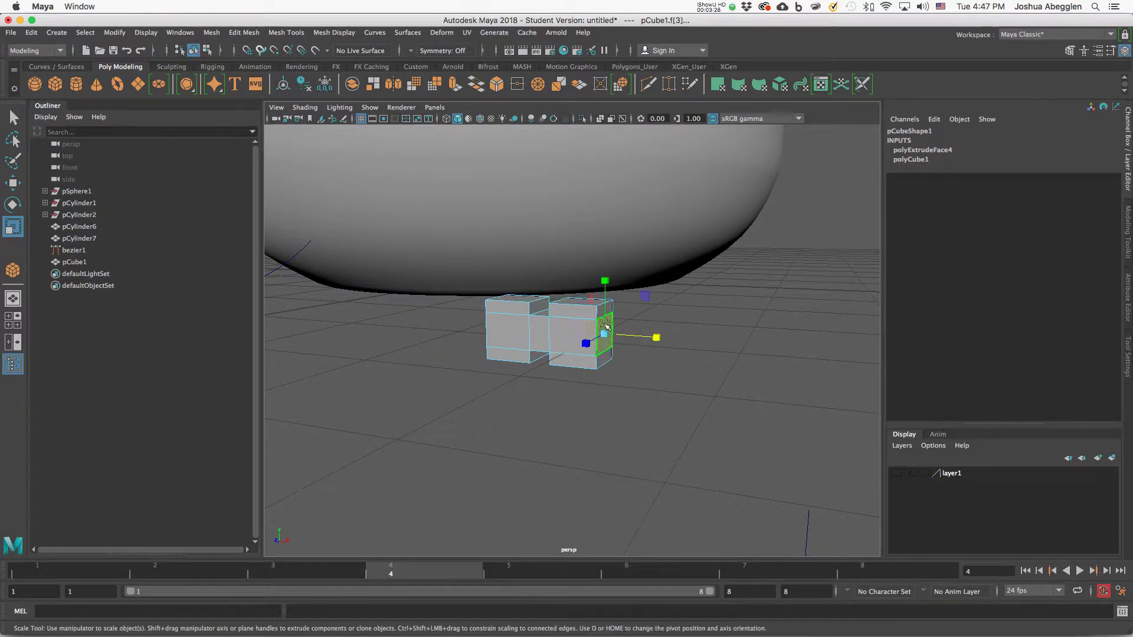
left_click(557, 339)
left_click_drag(583, 398, 593, 380, "alt")
left_click_drag(482, 373, 599, 332, "alt")
key("3")
key("1")
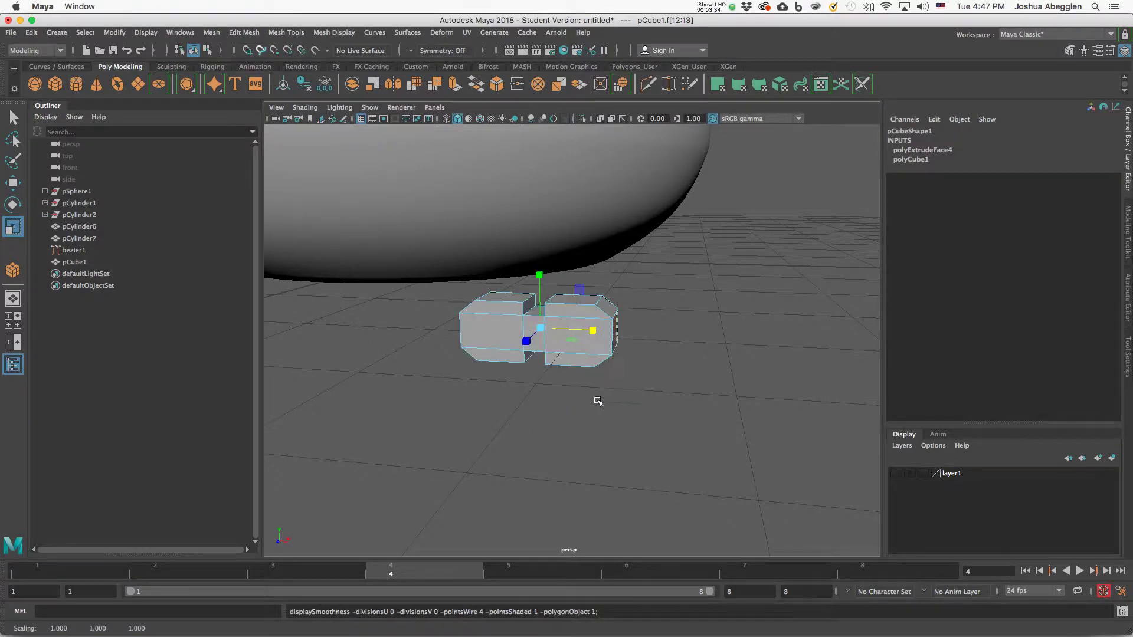
- Examine the block from several angles, comparing its smooth preview with the unsmoothed shape
right_click_drag(592, 411, 586, 333, "alt")
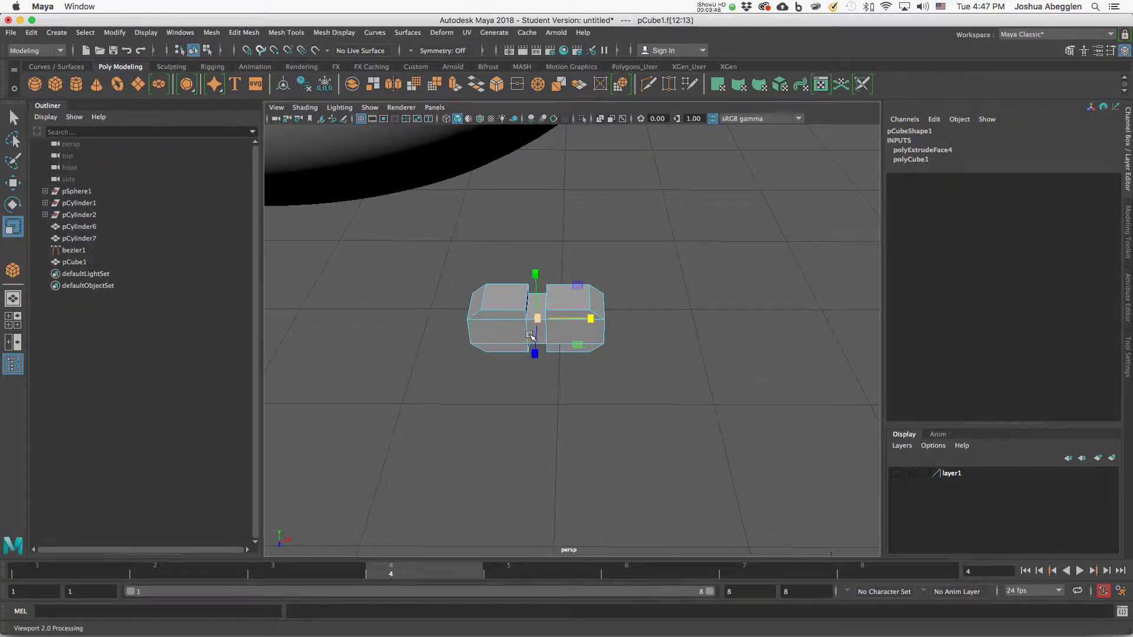
left_click_drag(579, 328, 561, 378, "alt")
key("3")
key("1")
key("3")
key("1")
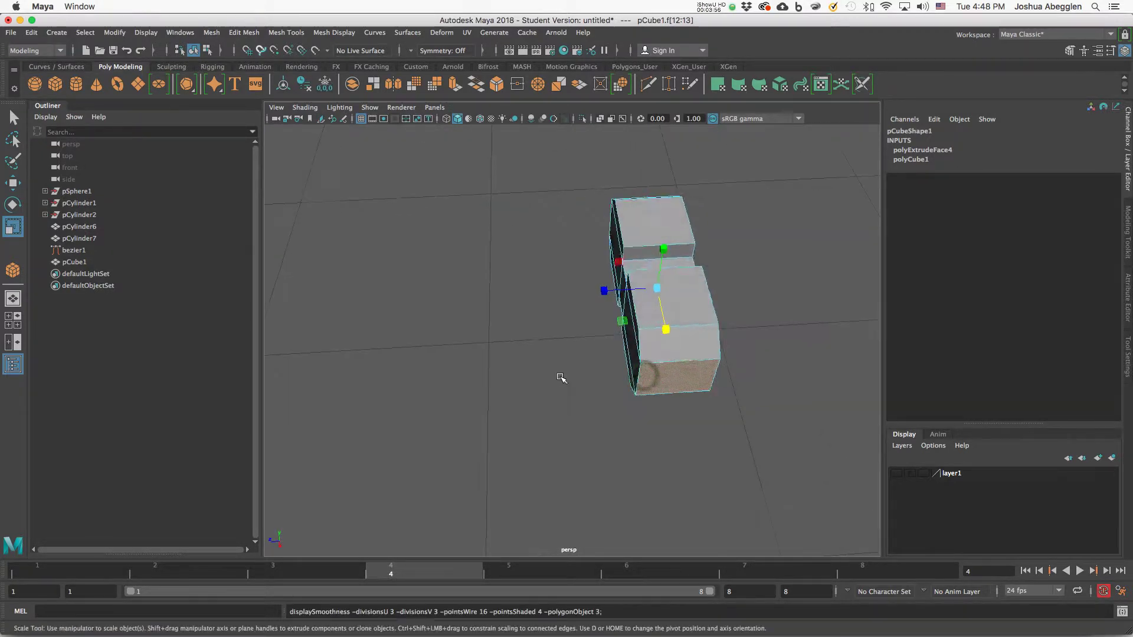
key("3")
key("1")
left_click_drag(585, 435, 694, 436, "alt")
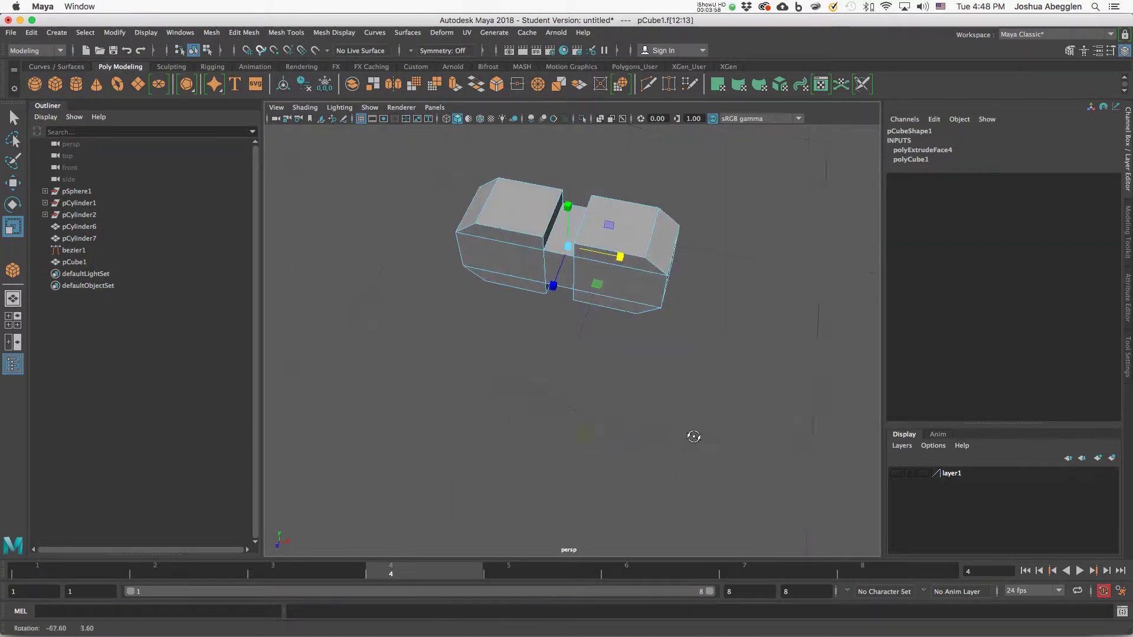
right_click_drag(693, 435, 673, 401, "alt")
left_click_drag(673, 401, 642, 397, "alt")
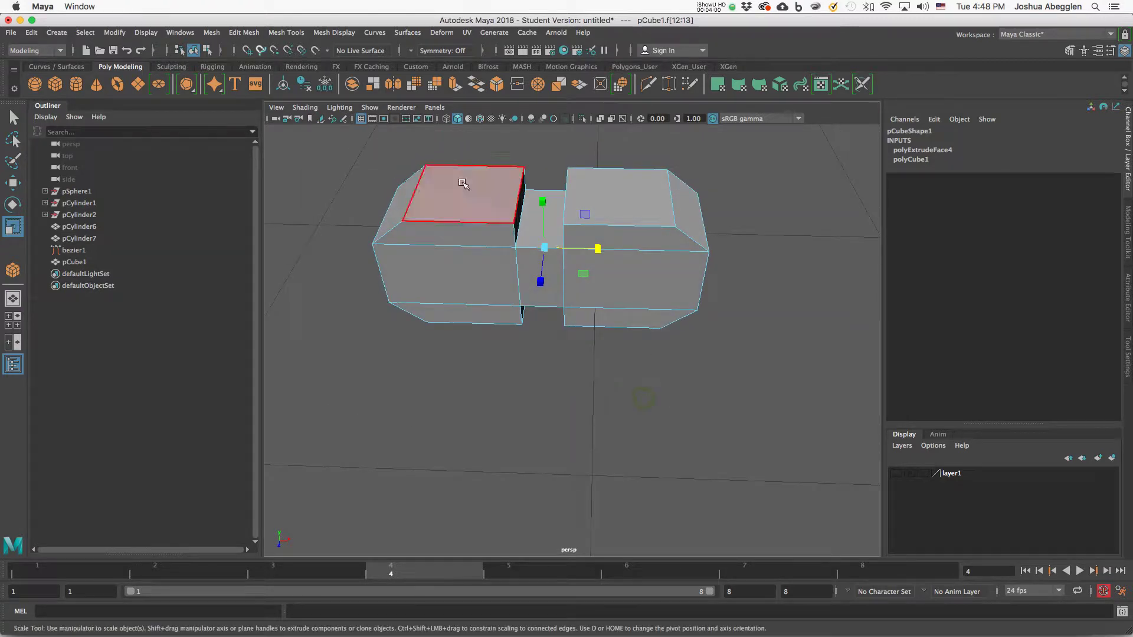
- Insert an edge loop near each end of the narrow middle section and check the result in smooth preview
left_click(291, 34)
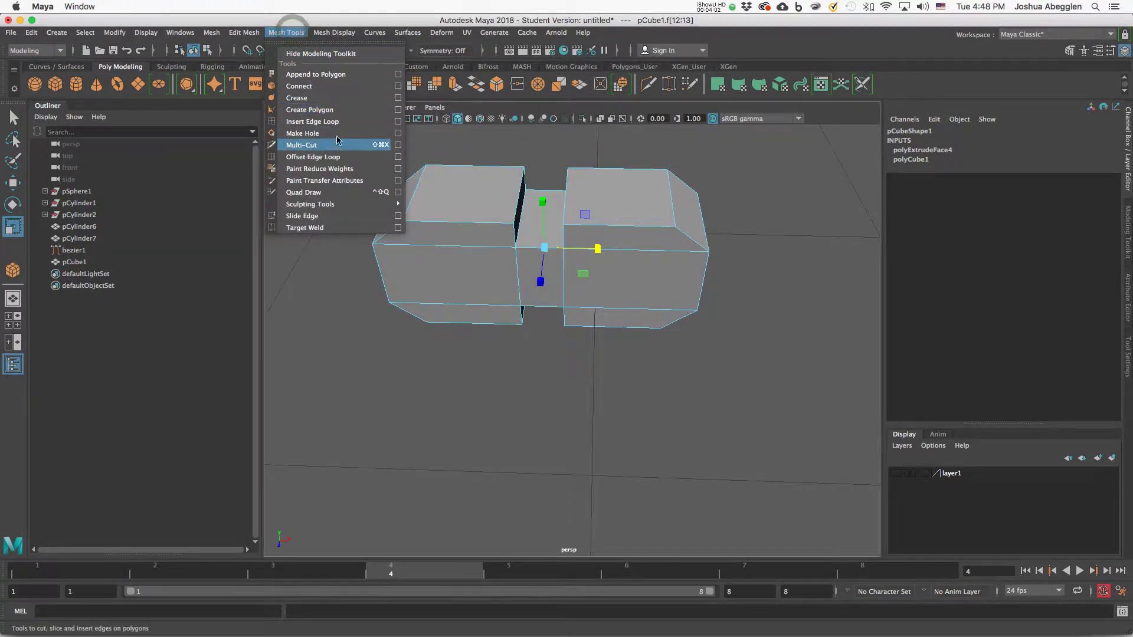
left_click(312, 122)
right_click_drag(556, 248, 617, 239, "alt")
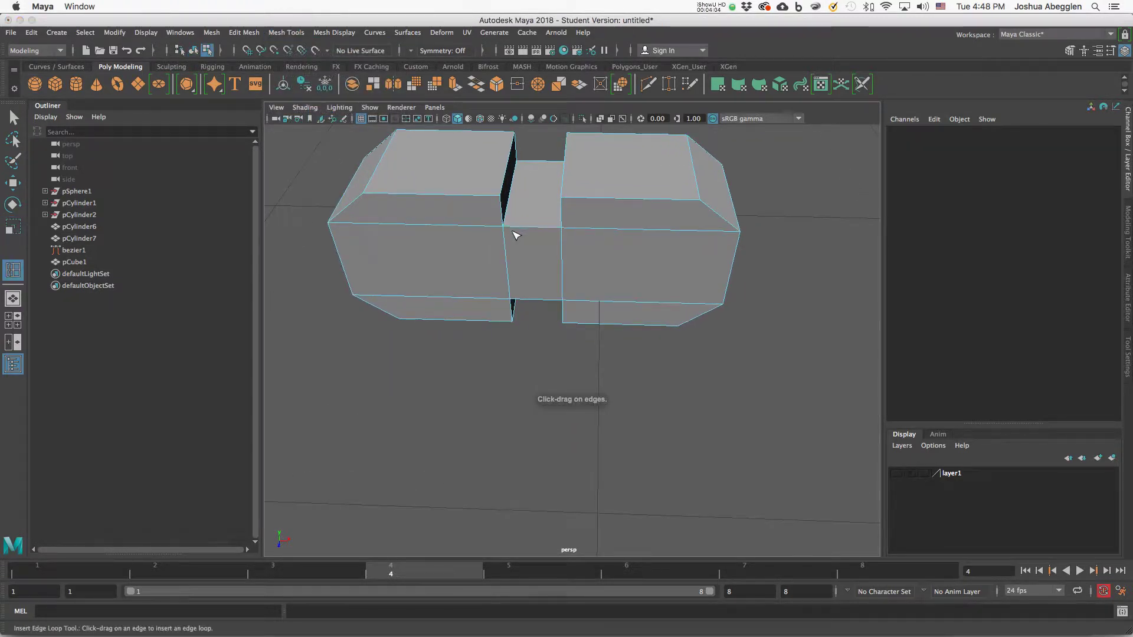
left_click_drag(514, 235, 561, 229)
key("3")
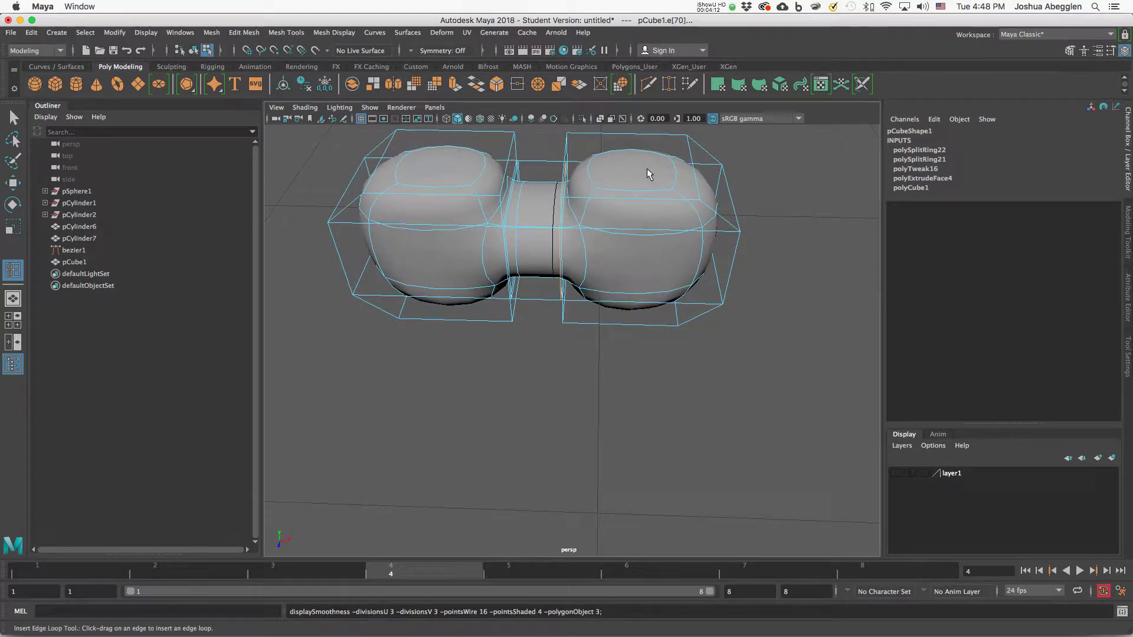
key("1")
- Insert an edge loop on each outer section close to its inner edge and check the smooth preview
left_click_drag(489, 194, 505, 192)
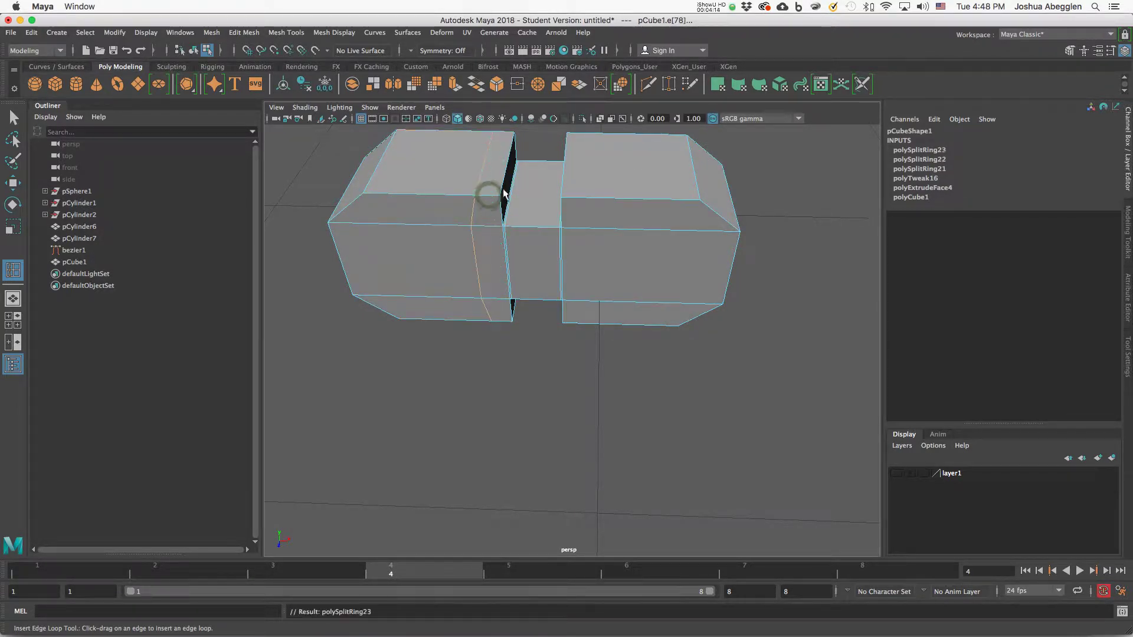
left_click_drag(589, 202, 587, 198)
key("3")
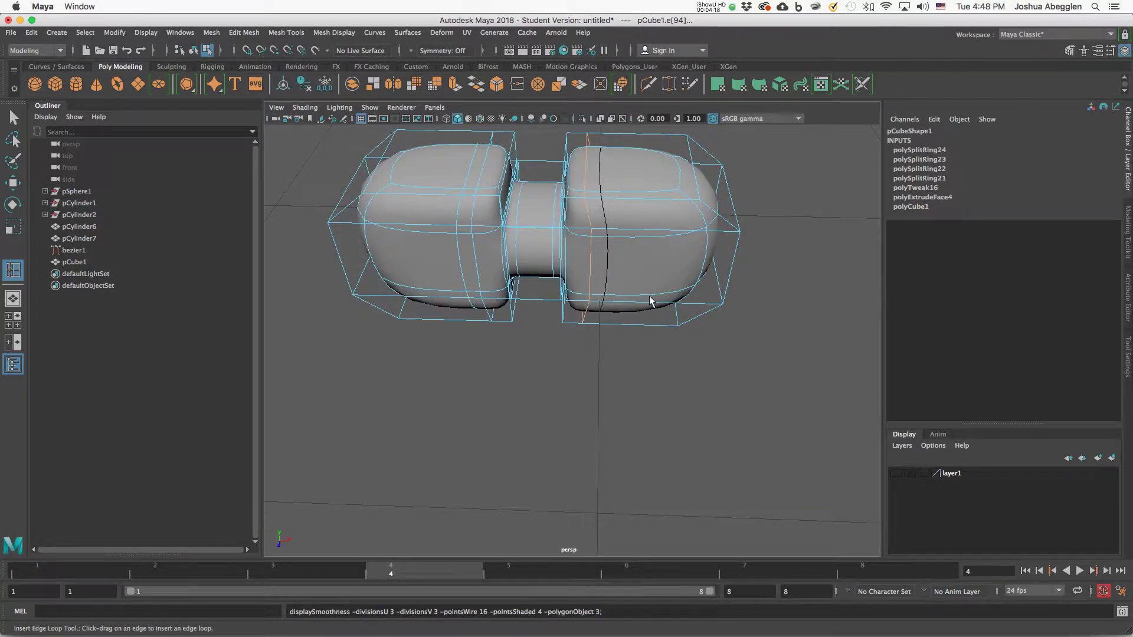
key("1")
- Return the block to object mode and move it along X to about -0.188, onto the curve near the cylinder
right_click_drag(685, 250, 338, 353, "alt")
scroll(380, 379, "down", 5)
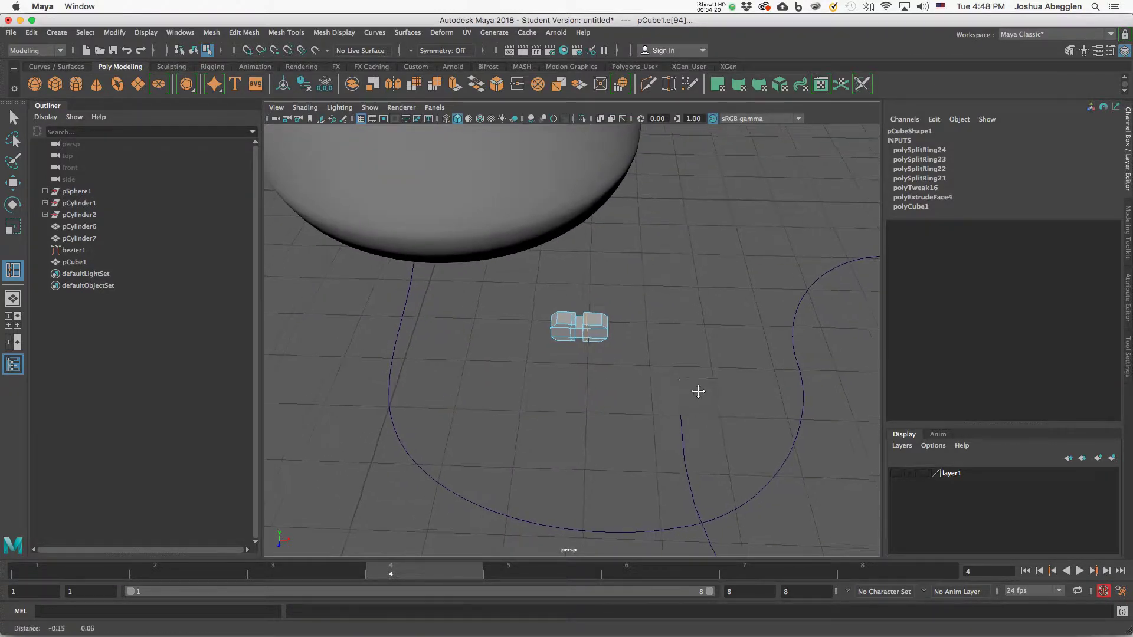
right_click_drag(593, 285, 649, 268)
key("w")
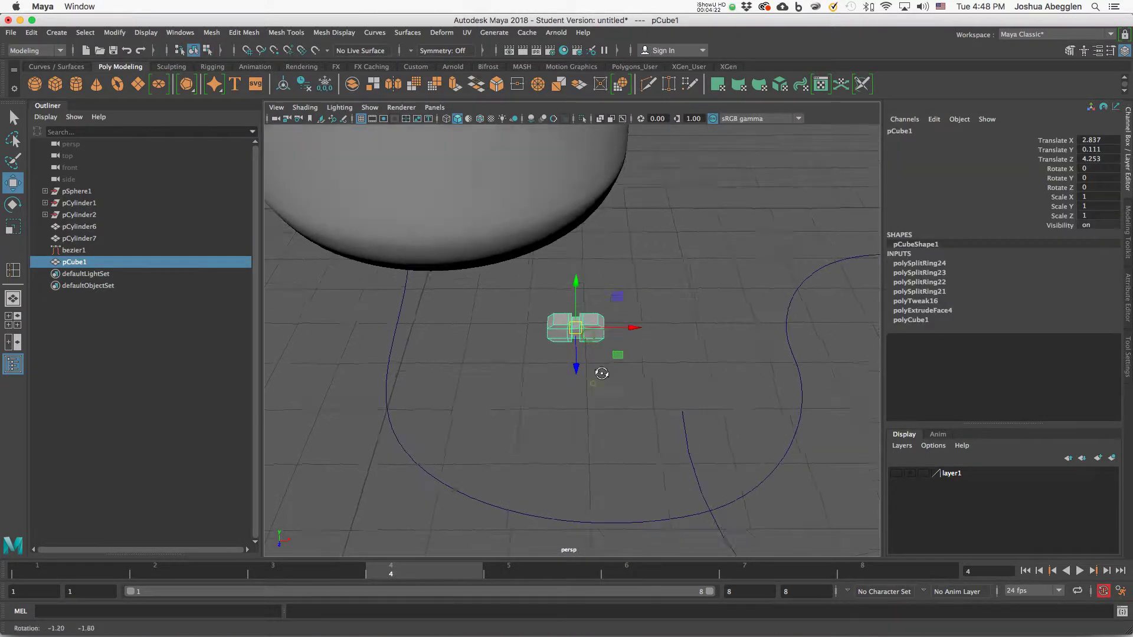
left_click_drag(590, 329, 433, 375, "alt")
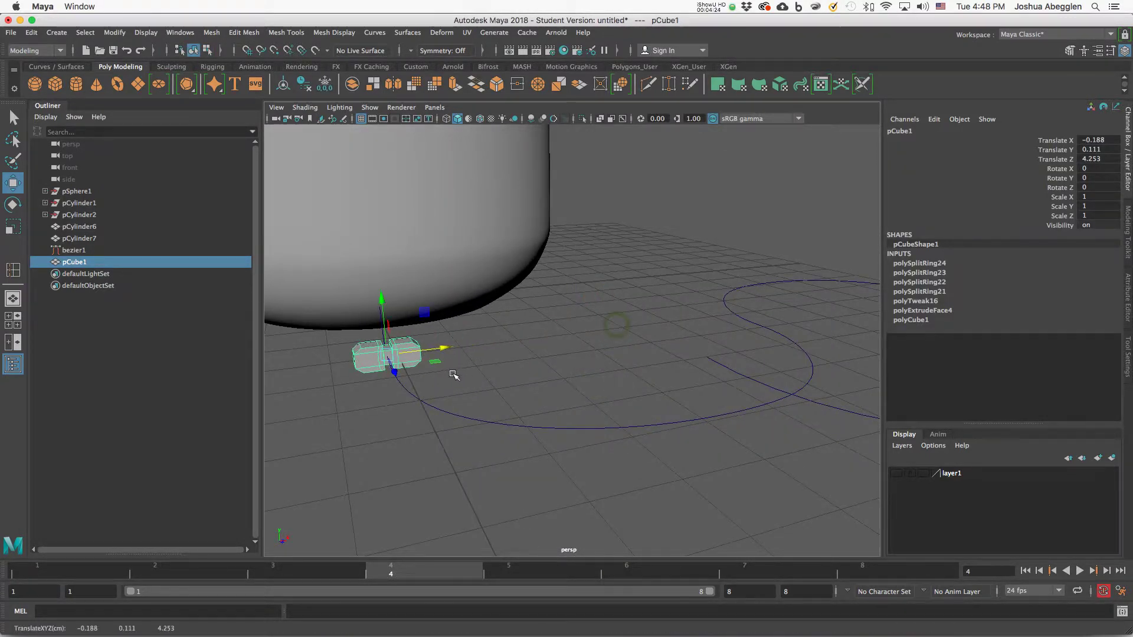
middle_click_drag(456, 374, 586, 373, "alt")
right_click_drag(585, 373, 738, 380, "alt")
left_click_drag(738, 381, 670, 434, "alt")
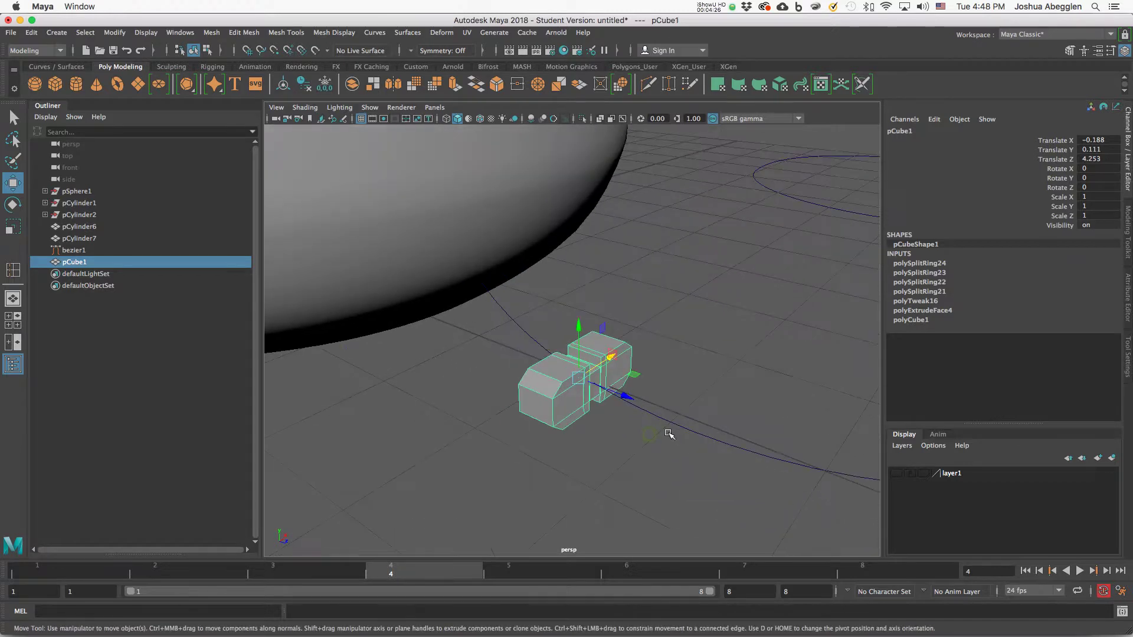
- Scale the block uniformly to about 0.418 to suit the curve
key("r")
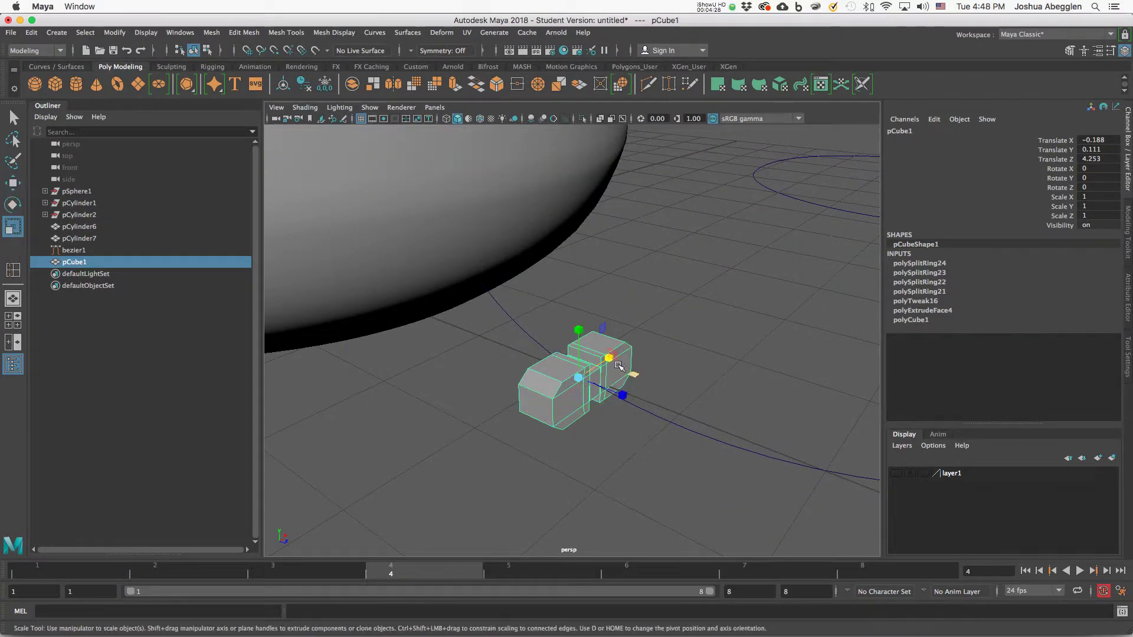
middle_click_drag(641, 437, 508, 402)
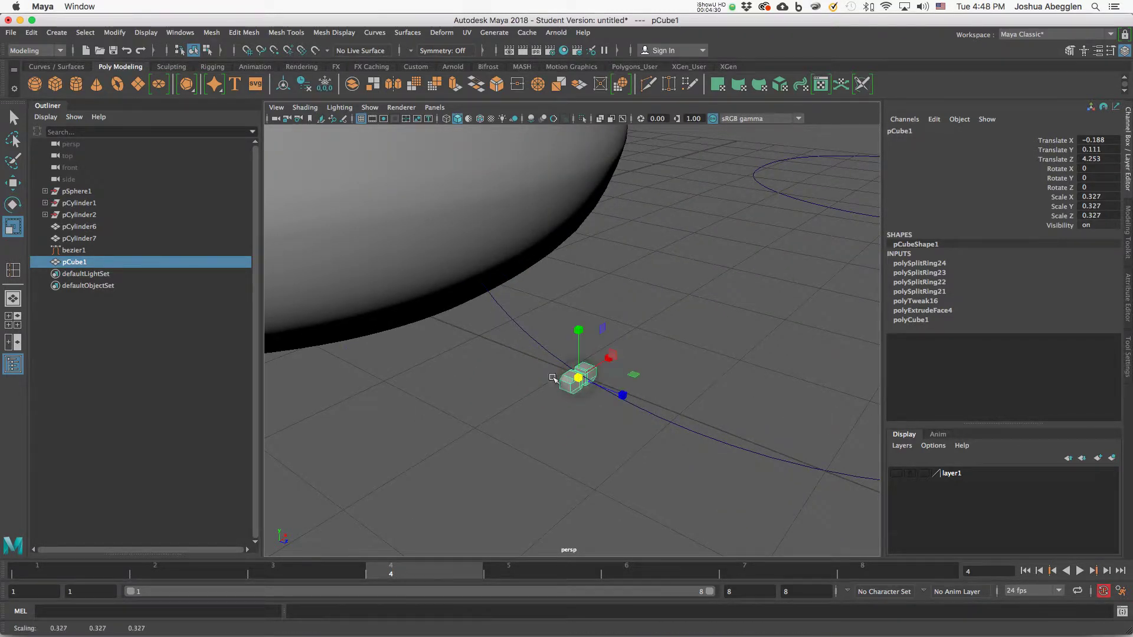
left_click_drag(508, 403, 673, 413, "alt")
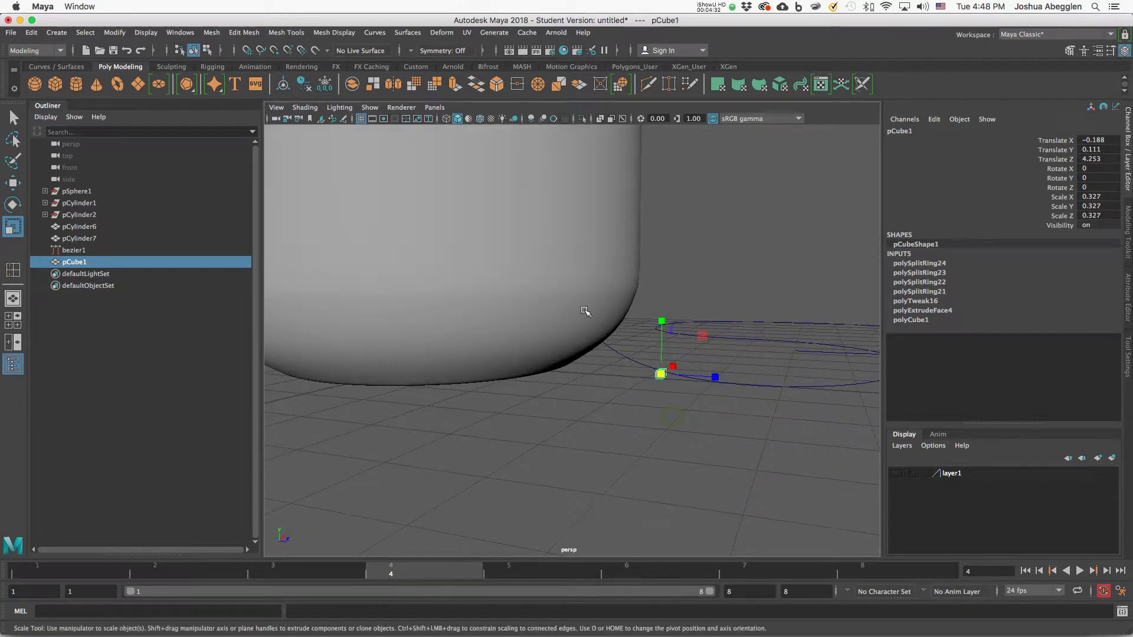
scroll(672, 414, "up", 2)
middle_click_drag(704, 391, 716, 396)
- In the wireframe top view, snap the block to the curve's start point beneath the cylinder
key("w")
left_click_drag(718, 428, 653, 415, "alt")
key("space")
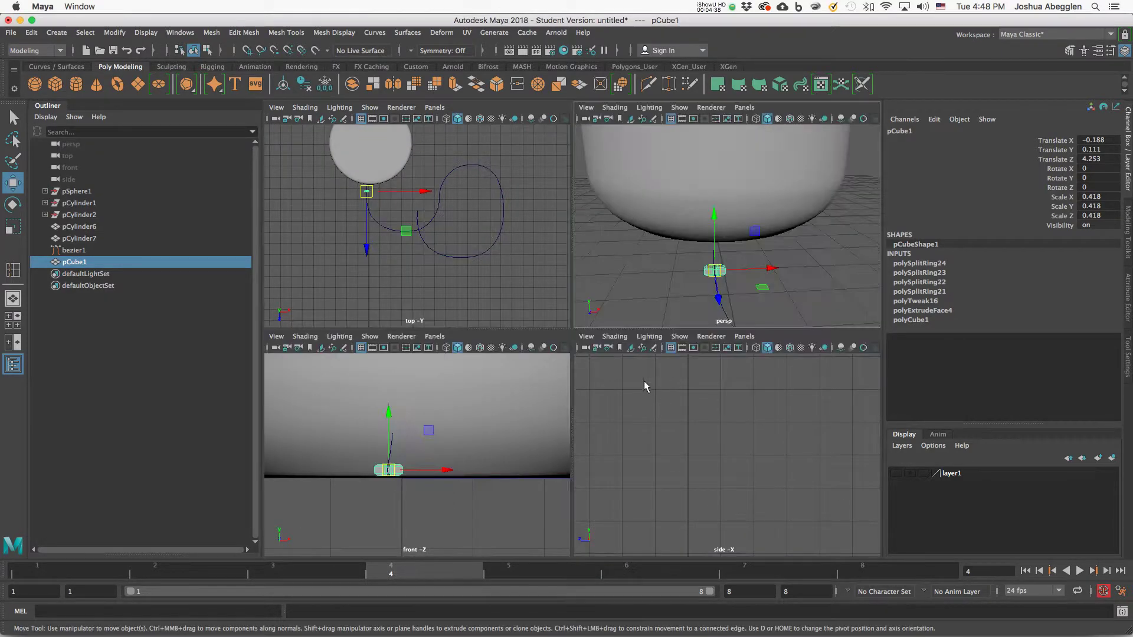
key("space")
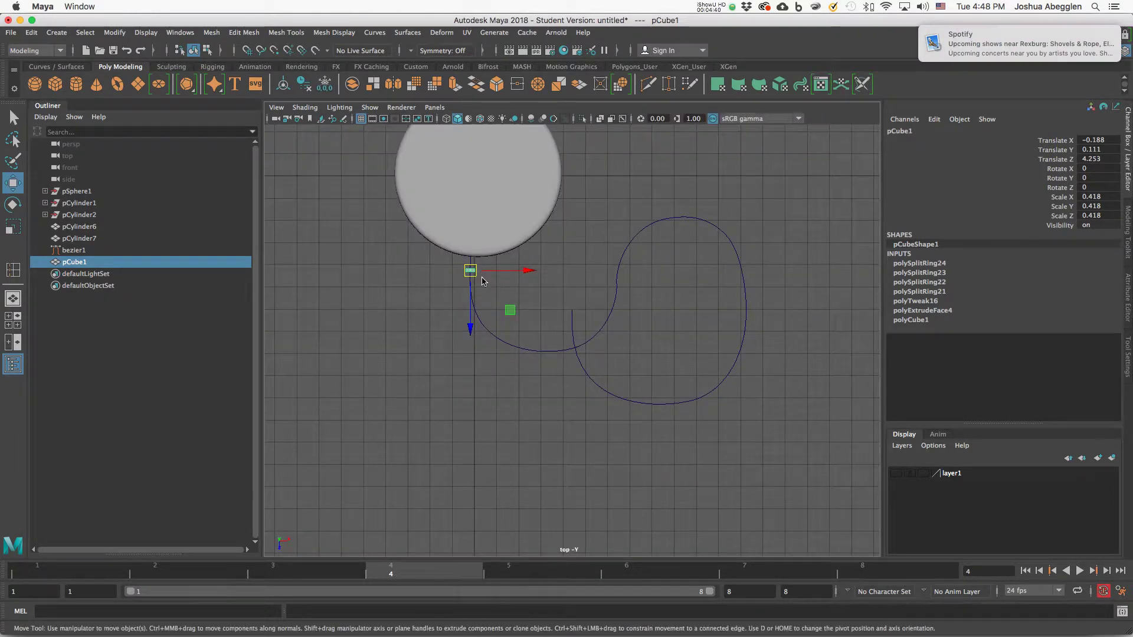
key("4")
right_click_drag(520, 274, 505, 337, "alt")
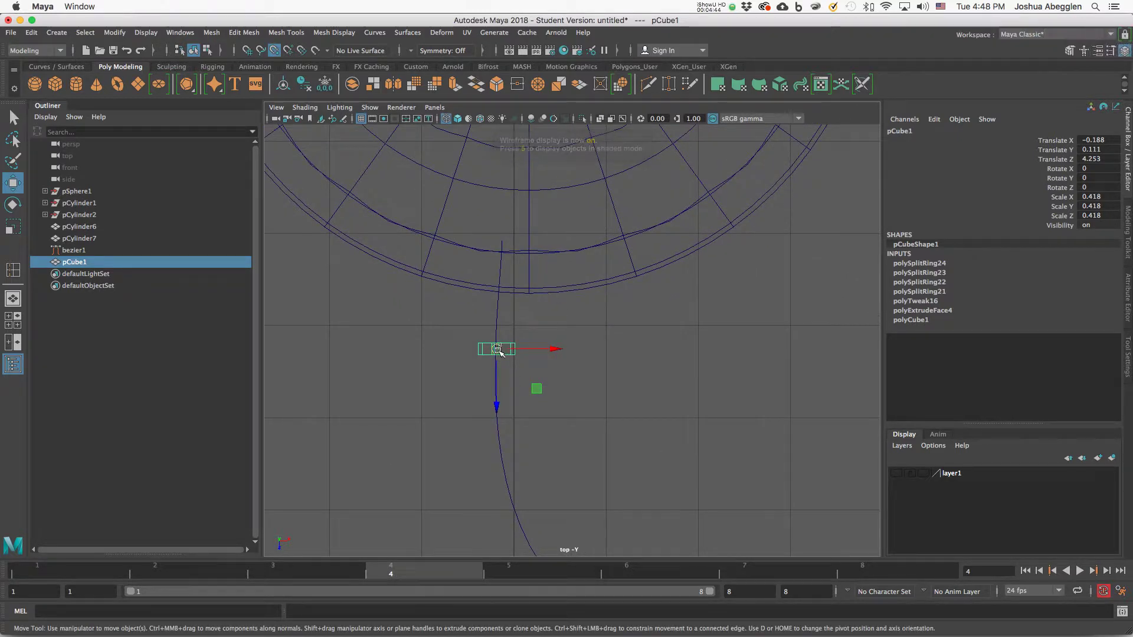
left_click_drag(506, 347, 505, 242)
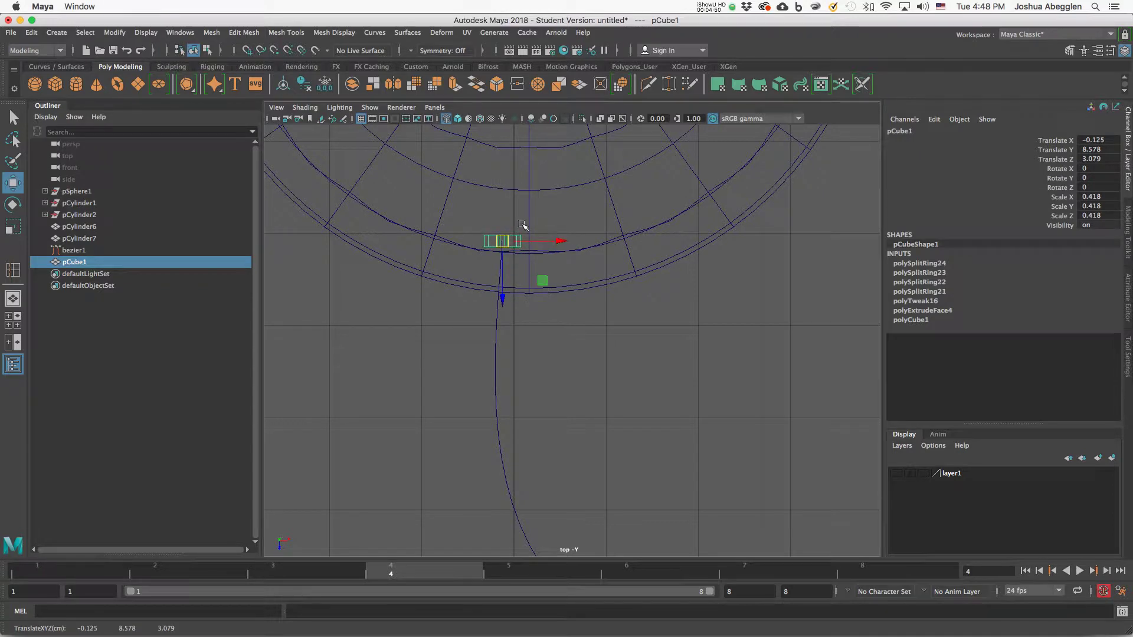
- Move the block slightly along Z to about 3.014 to refine its position at the curve's start
right_click_drag(525, 227, 592, 353, "alt")
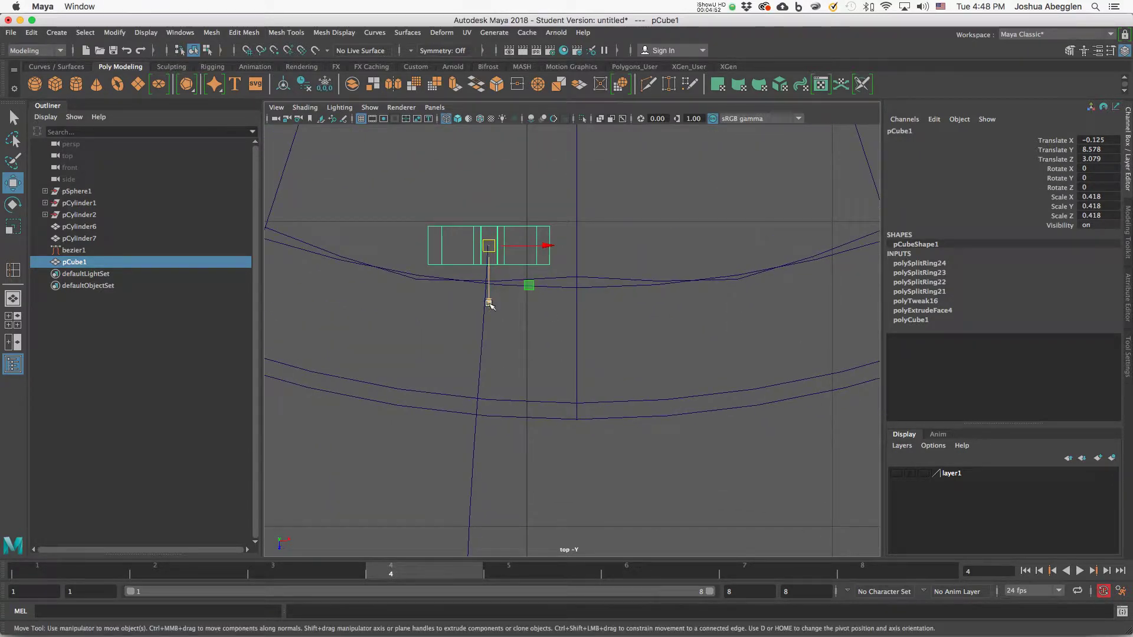
left_click_drag(486, 299, 497, 278)
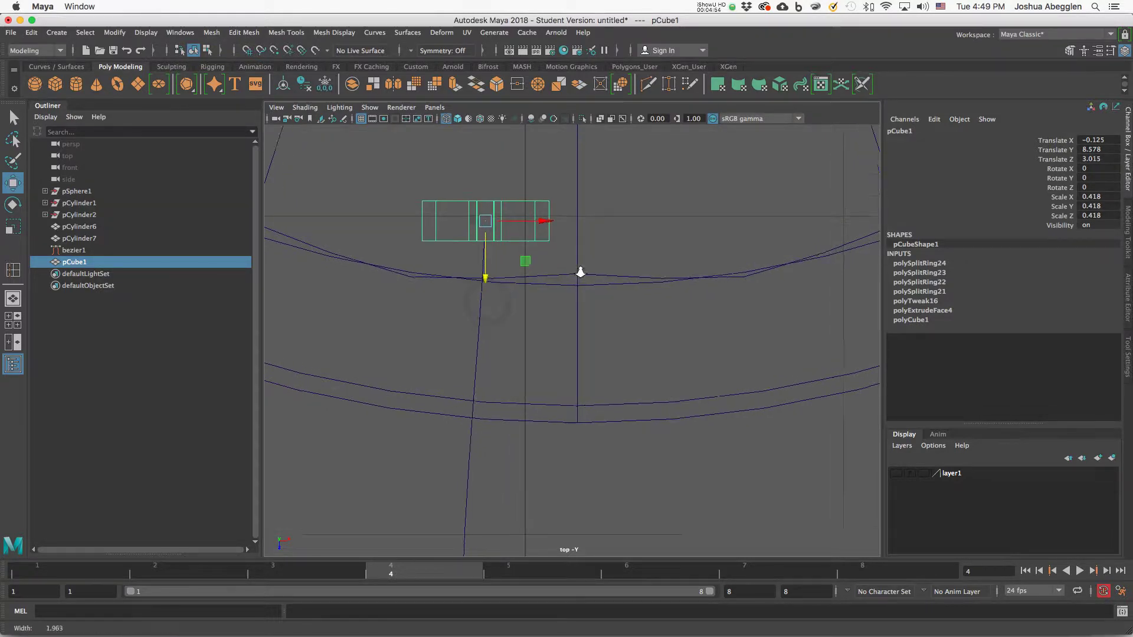
scroll(699, 346, "up", 3)
middle_click_drag(491, 179, 529, 280, "alt")
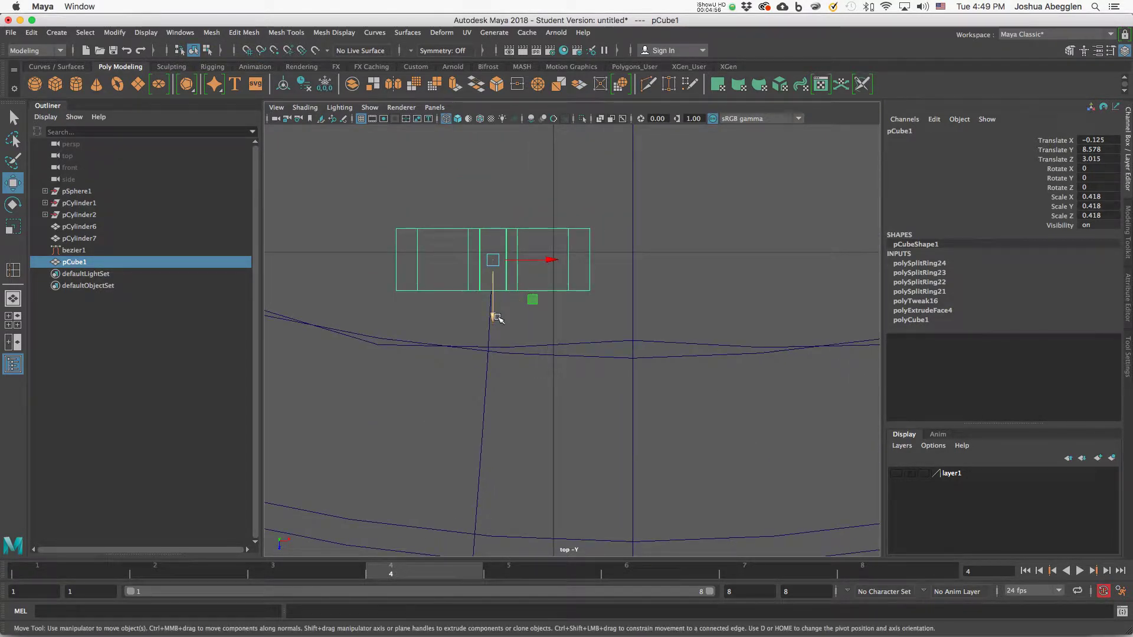
left_click_drag(498, 318, 495, 318)
- In the wireframe side view, lower the block along Y to about 0.755, at the height of the curve's start
key("space")
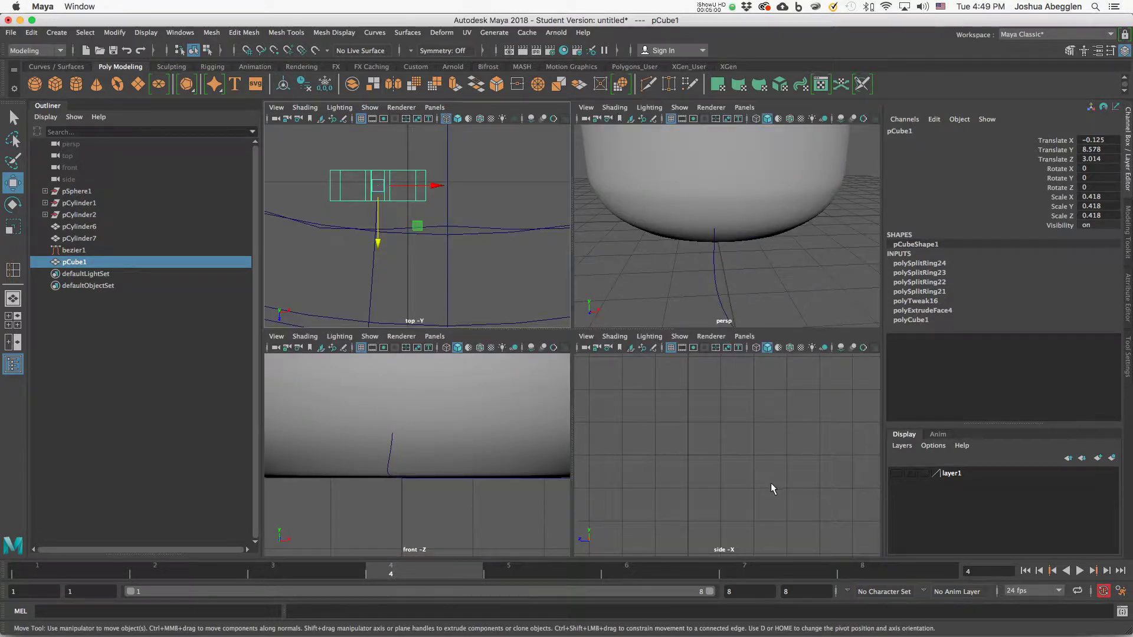
key("space")
key("4")
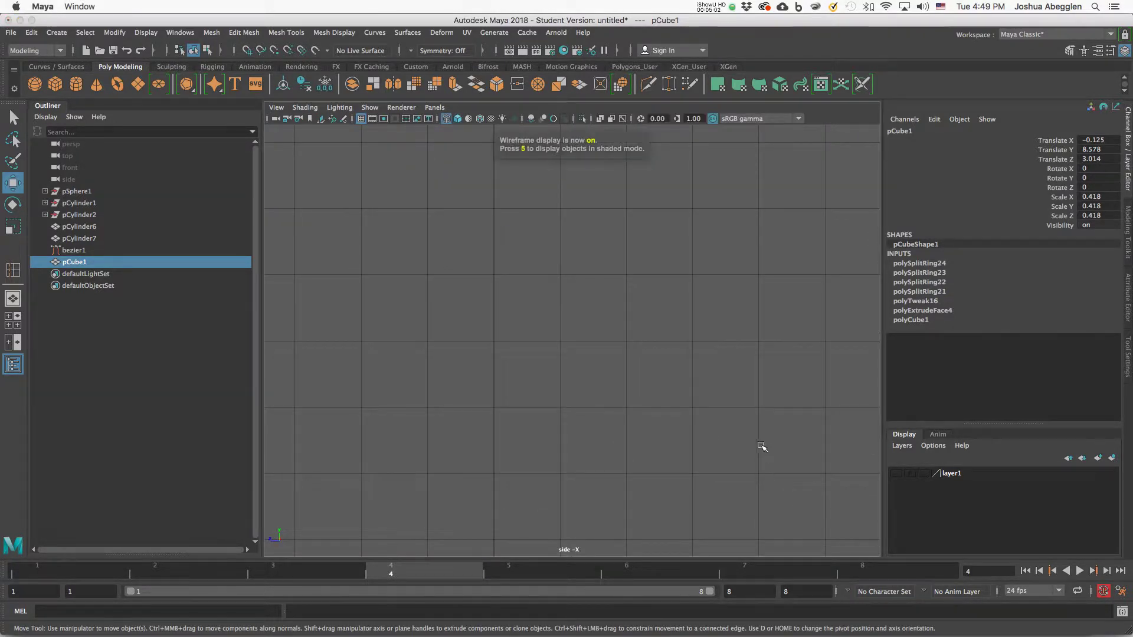
key("f")
scroll(628, 383, "up", 10)
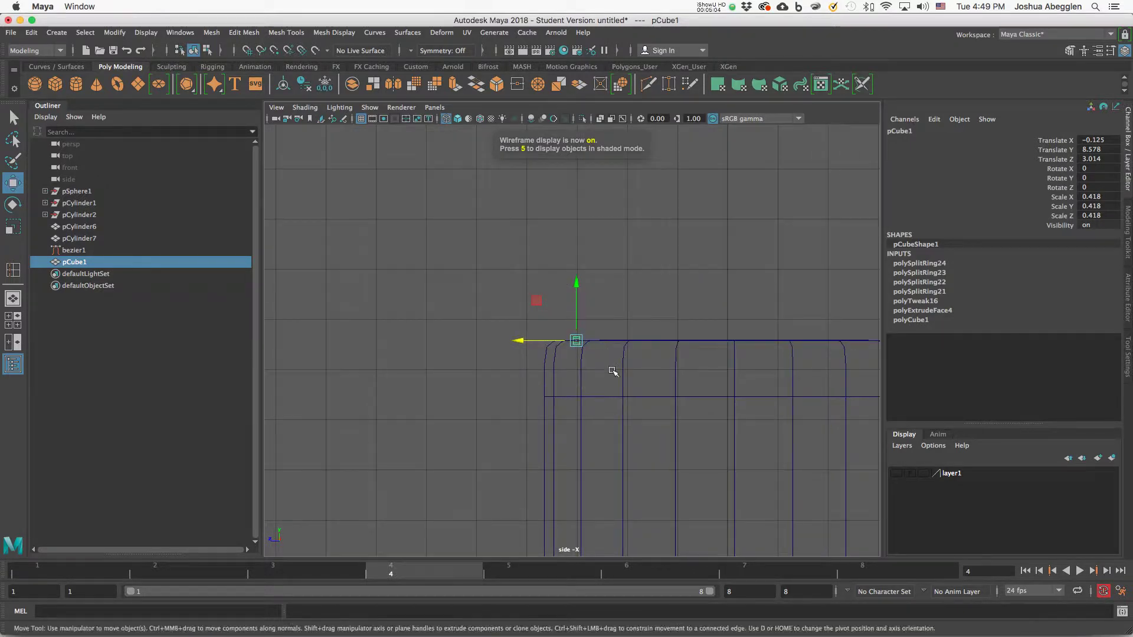
left_click_drag(551, 170, 553, 447)
middle_click_drag(588, 377, 592, 147, "alt")
left_click_drag(554, 234, 554, 354)
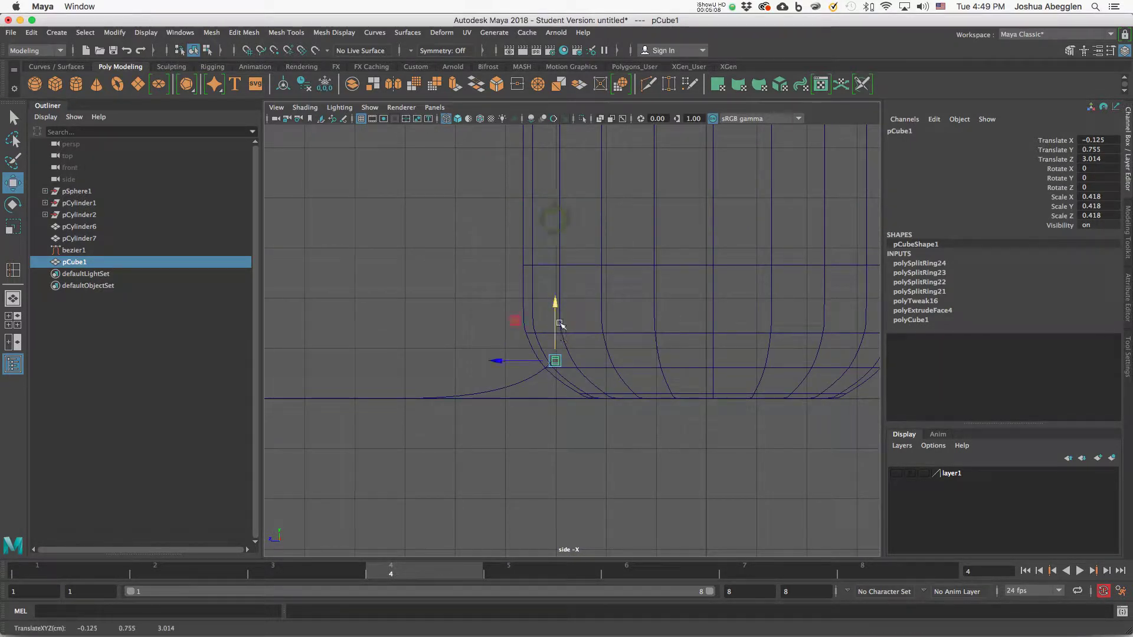
- Rotate the block about 48.27 degrees around X to match the curve's slope, and move it to about Y 0.79, Z 3.039
scroll(634, 450, "up", 8)
scroll(633, 450, "up", 2)
middle_click_drag(582, 425, 579, 395, "alt")
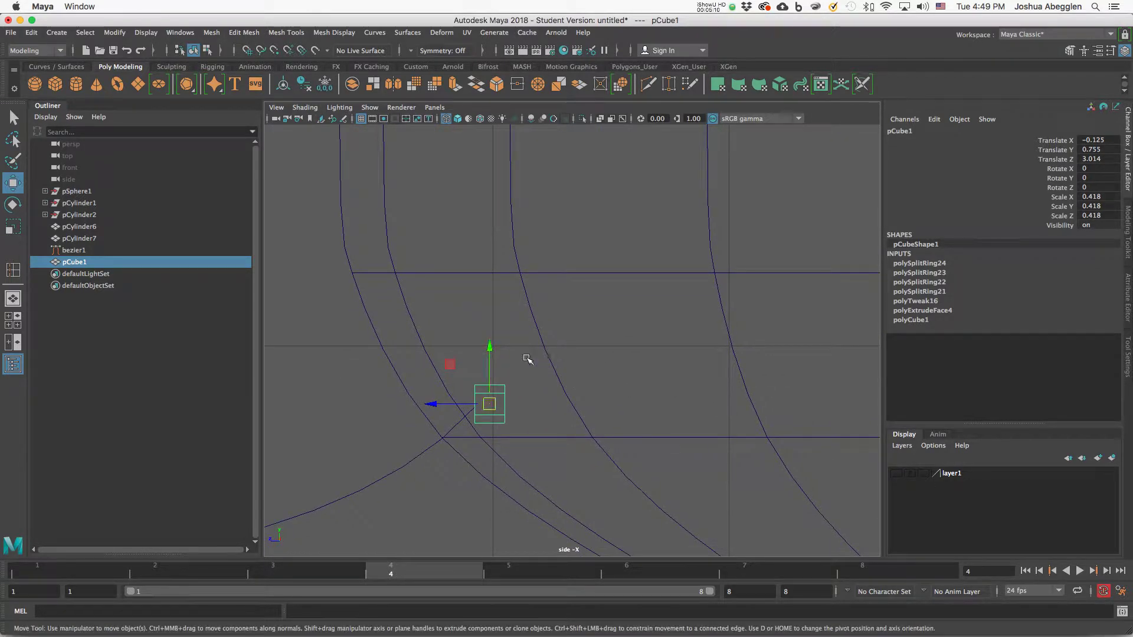
key("e")
left_click_drag(530, 373, 506, 362)
key("w")
left_click_drag(490, 406, 484, 396)
middle_click_drag(501, 374, 538, 342, "alt")
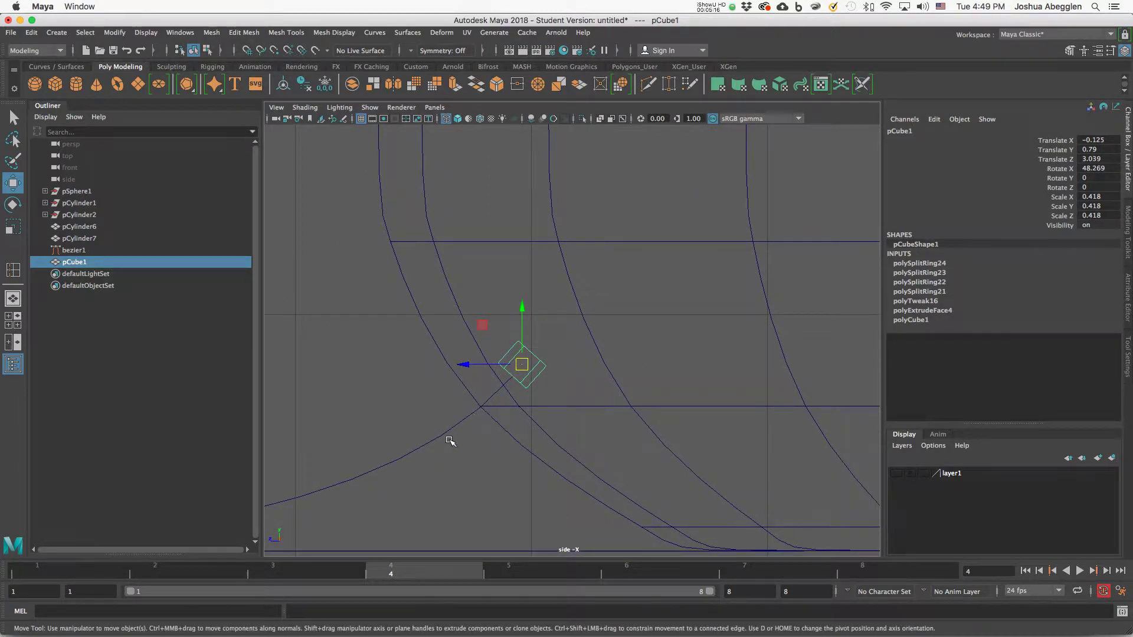
- In the wireframe perspective view, switch the block to face mode and select all faces on the side facing along the curve
key("space")
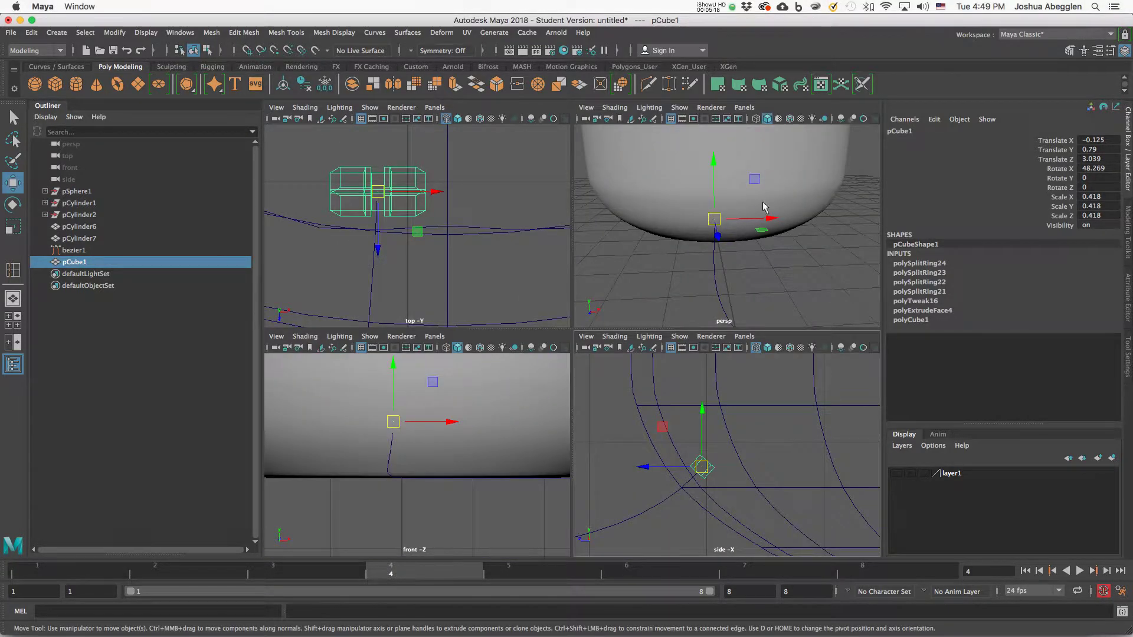
key("space")
key("4")
left_click_drag(677, 233, 662, 321, "alt")
right_click_drag(662, 322, 907, 332, "alt")
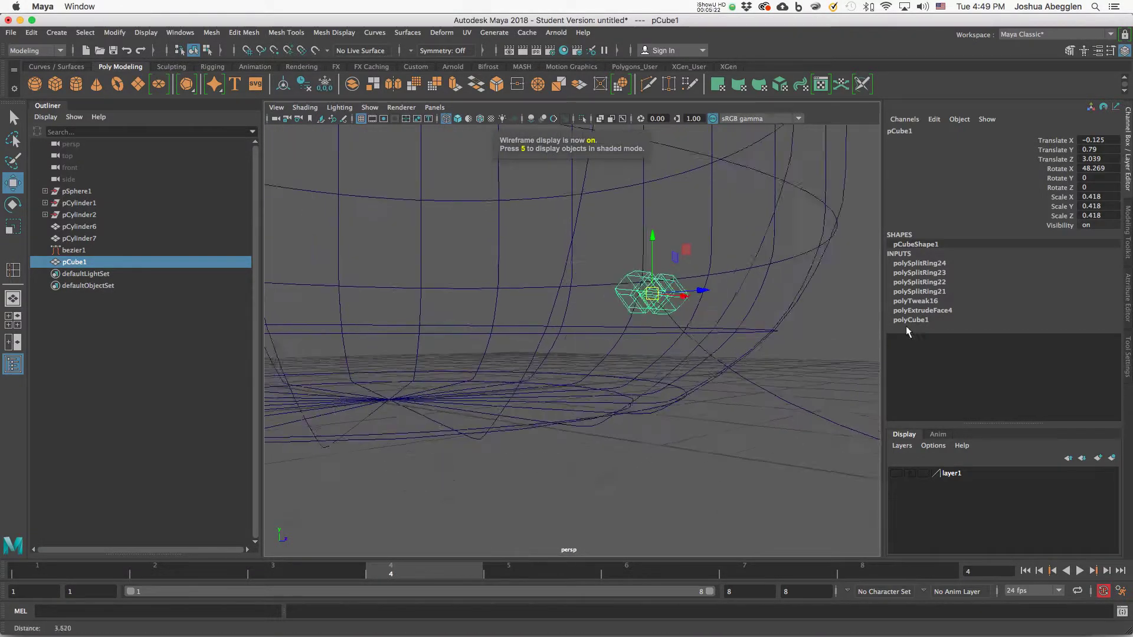
right_click_drag(640, 288, 638, 315)
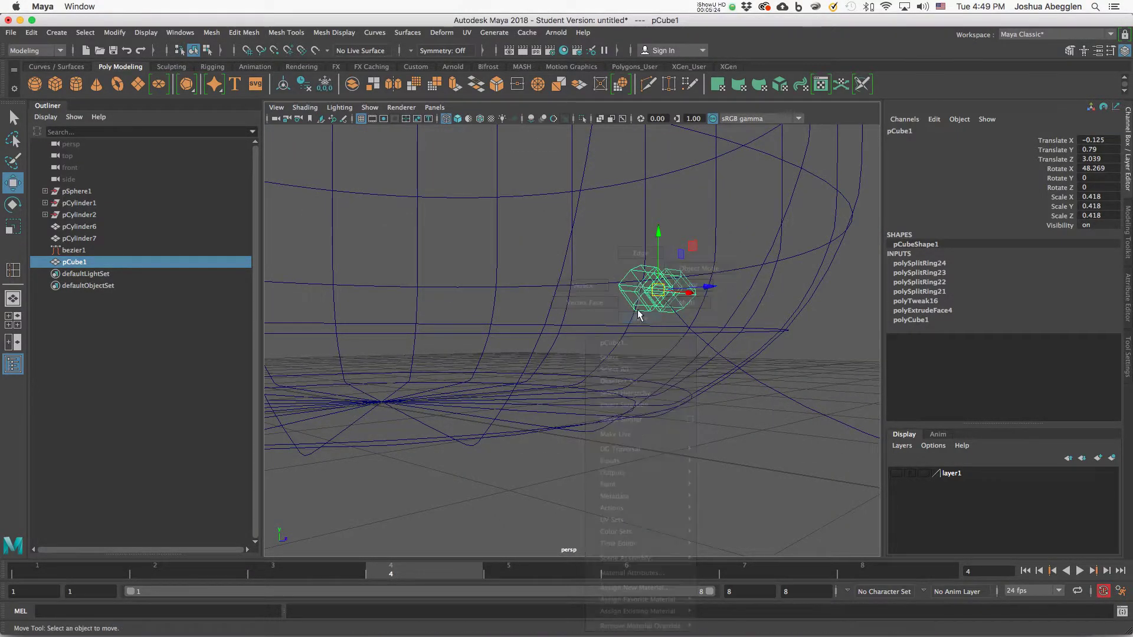
left_click_drag(677, 303, 681, 242, "alt")
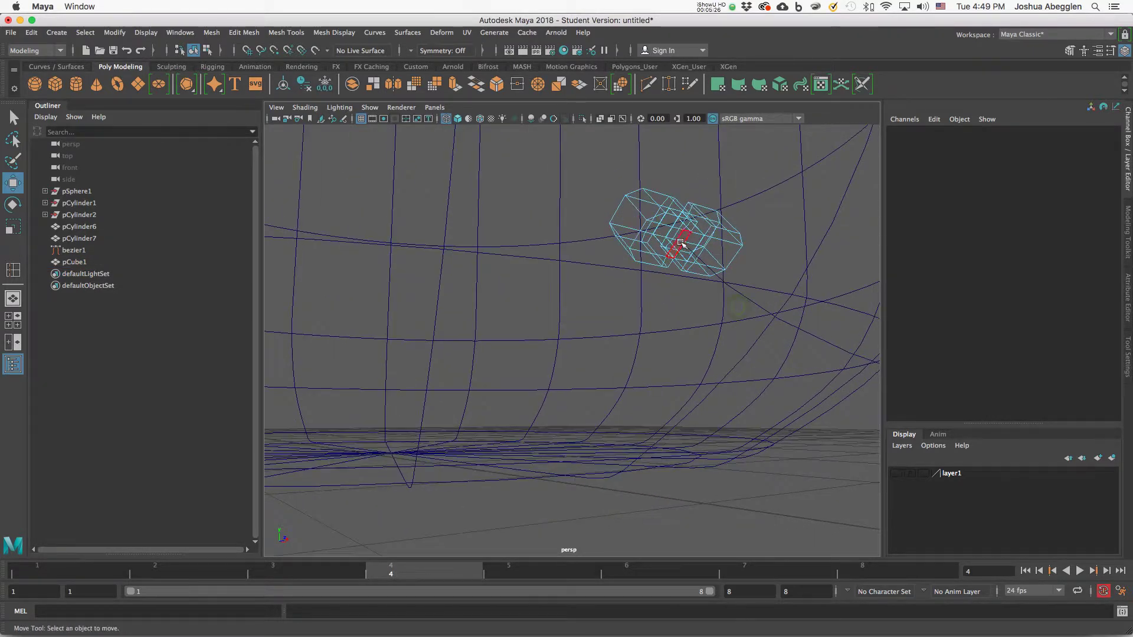
left_click(663, 242)
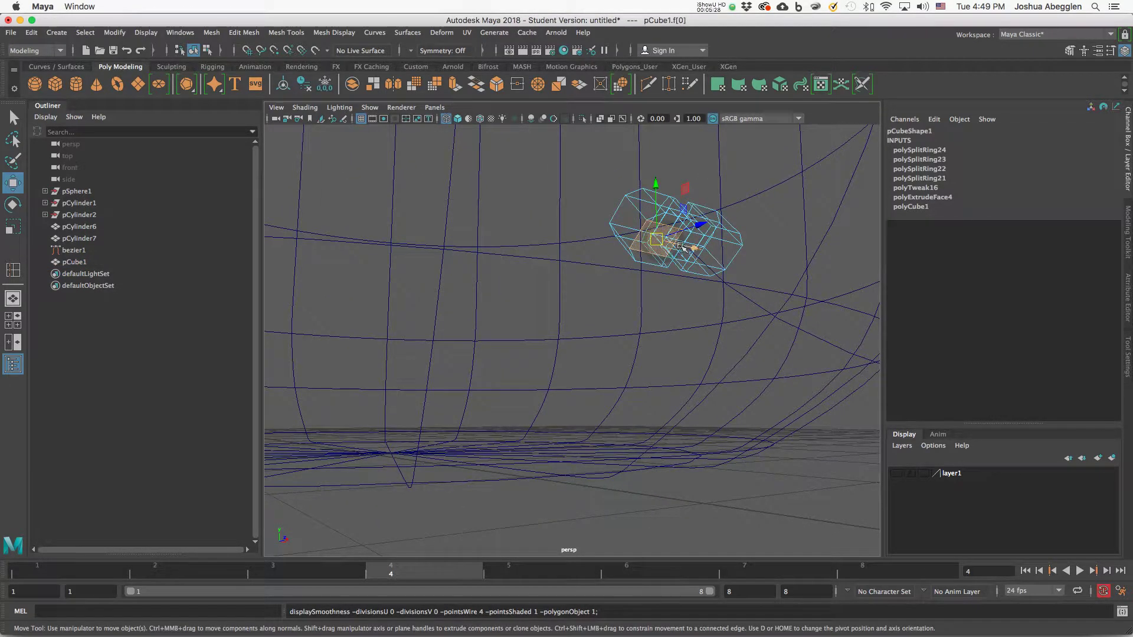
mouse_move(688, 238)
left_mouse_down("alt")
mouse_move(759, 240)
mouse_move(695, 245)
left_mouse_up("alt")
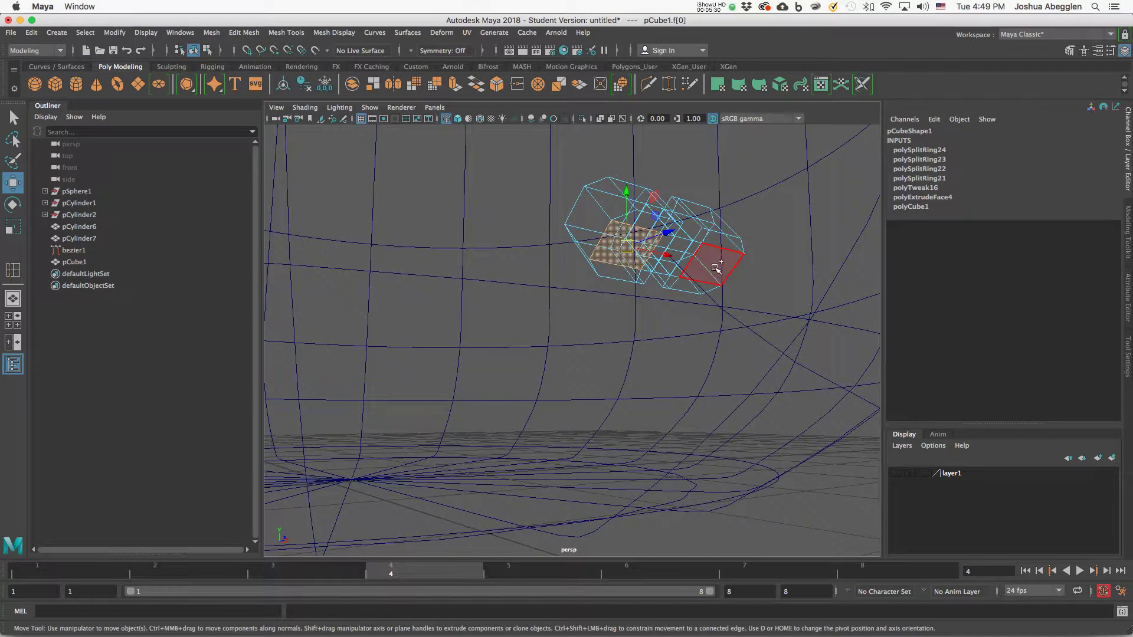
left_click(721, 267, "shift")
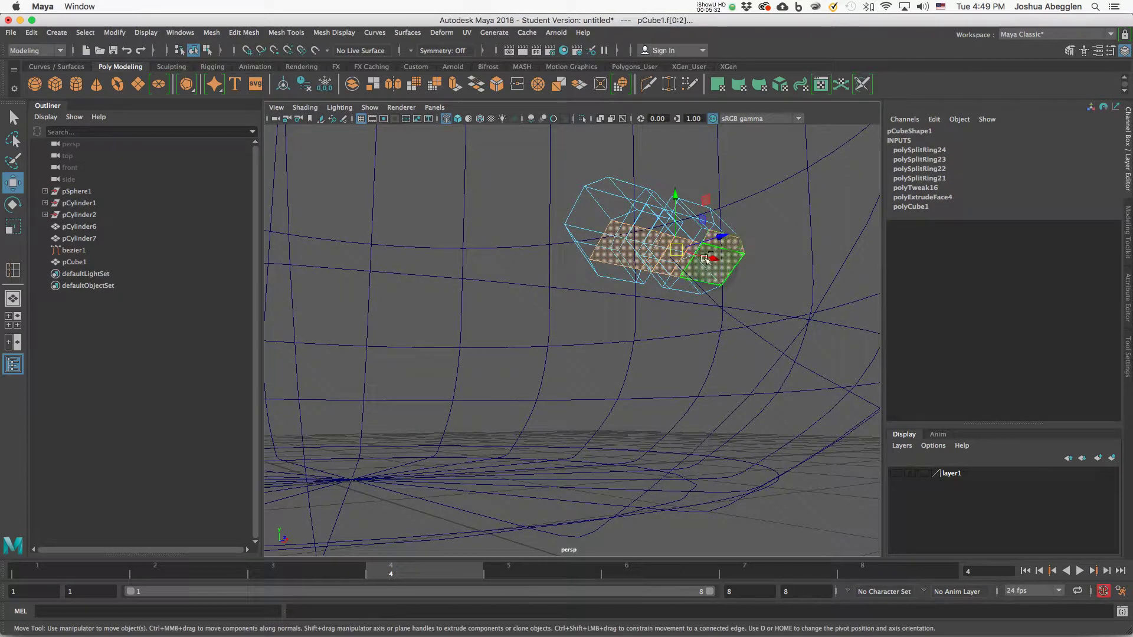
left_click(702, 286, "shift")
left_click(672, 283, "shift")
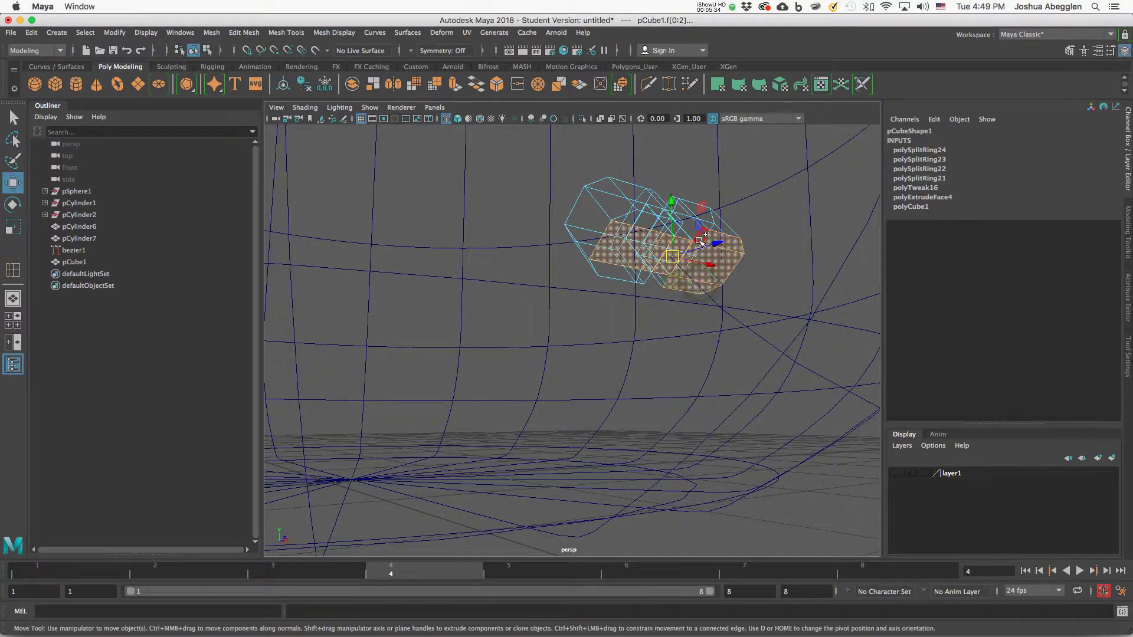
left_click(655, 224, "shift")
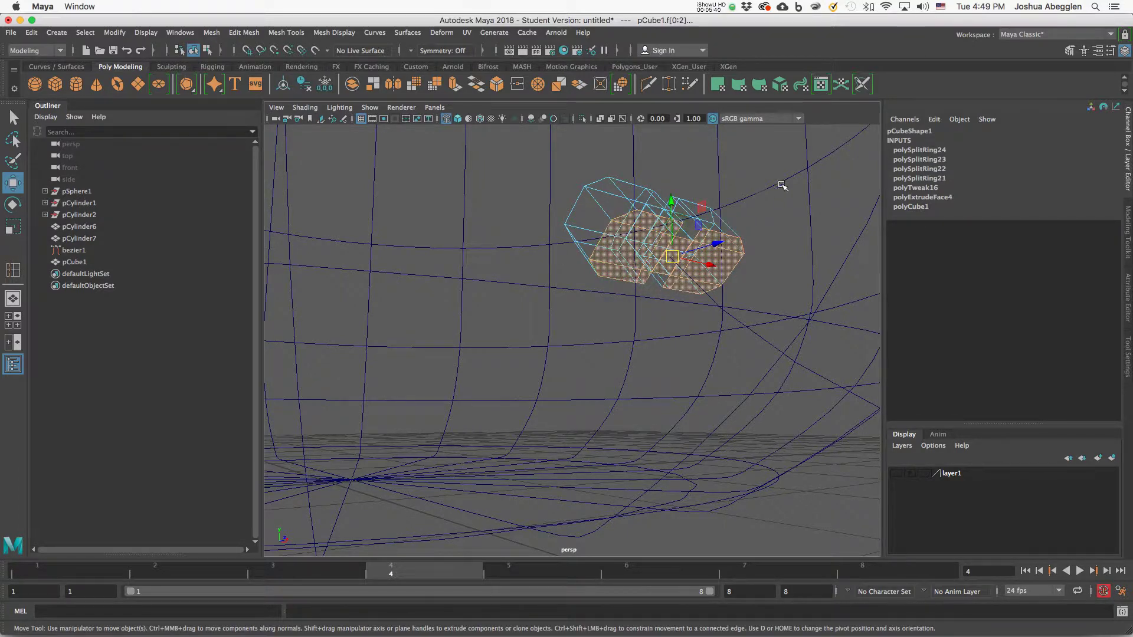
key("3")
key("1")
- Add the Bezier curve to the face selection and return the perspective view to shaded display
left_click_drag(773, 201, 746, 394, "alt")
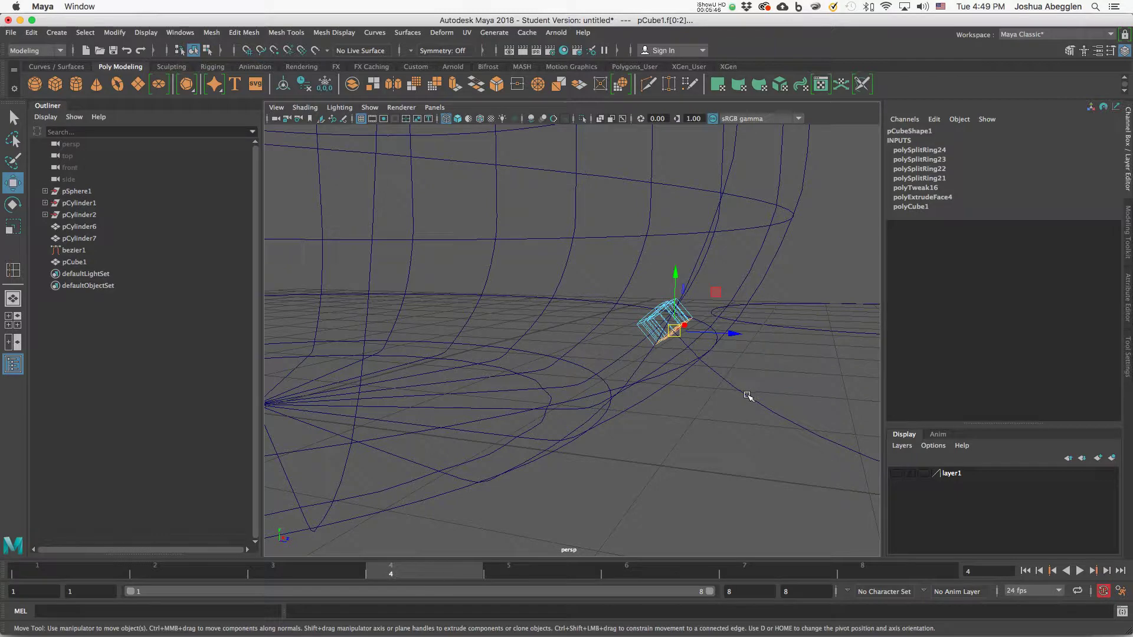
left_click(748, 397)
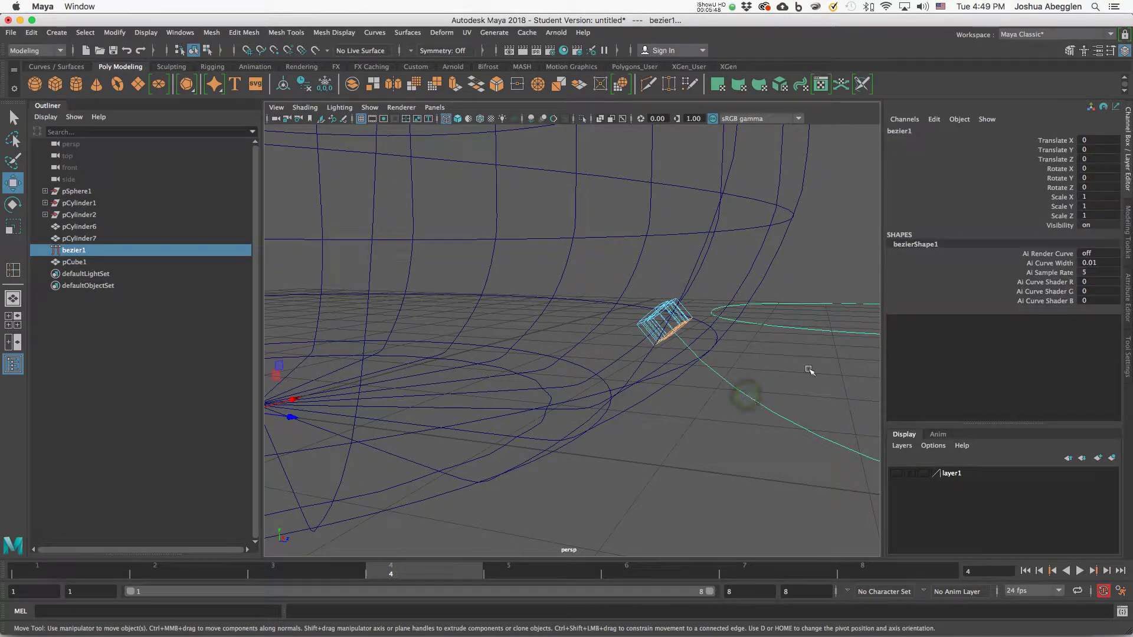
right_click_drag(808, 370, 661, 392, "alt")
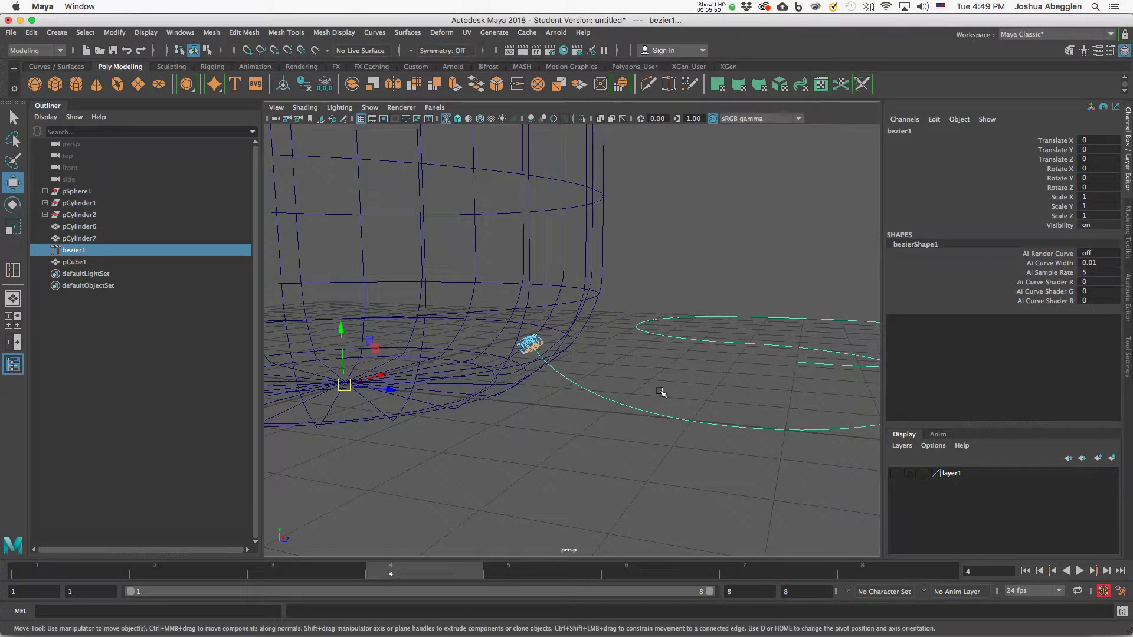
key("5")
mouse_move(661, 392)
left_mouse_down("alt")
mouse_move(690, 405)
mouse_move(614, 392)
mouse_move(592, 404)
left_mouse_up("alt")
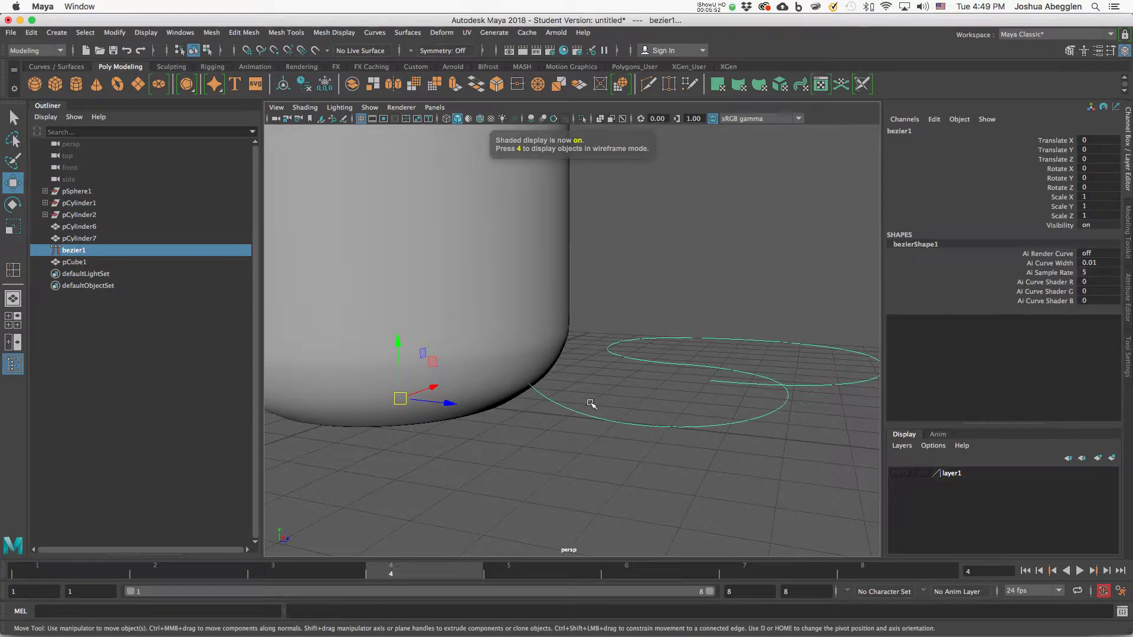
- Extrude the selected faces along the selected curve with 50 divisions, taper 1 and twist 0
double_click(454, 85)
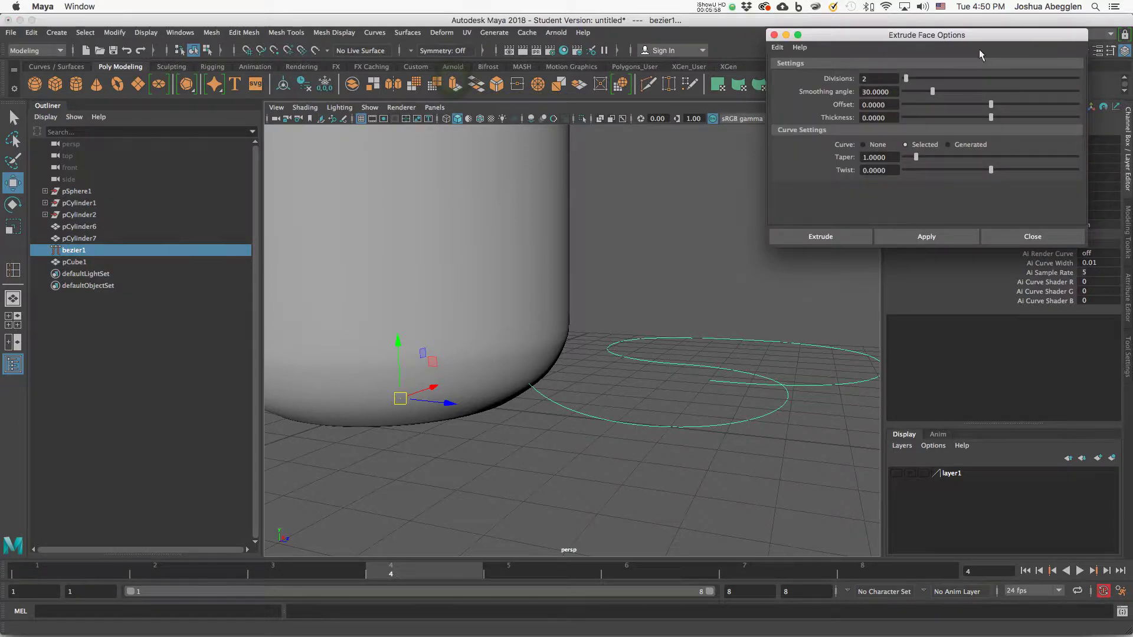
left_click_drag(980, 35, 970, 37)
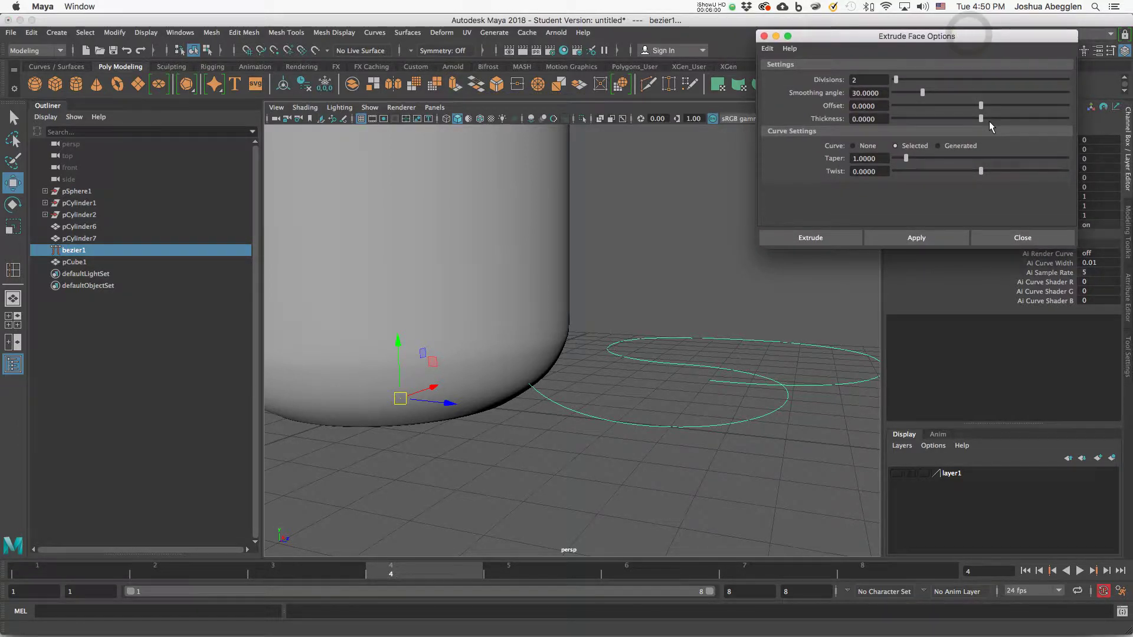
left_click(892, 145)
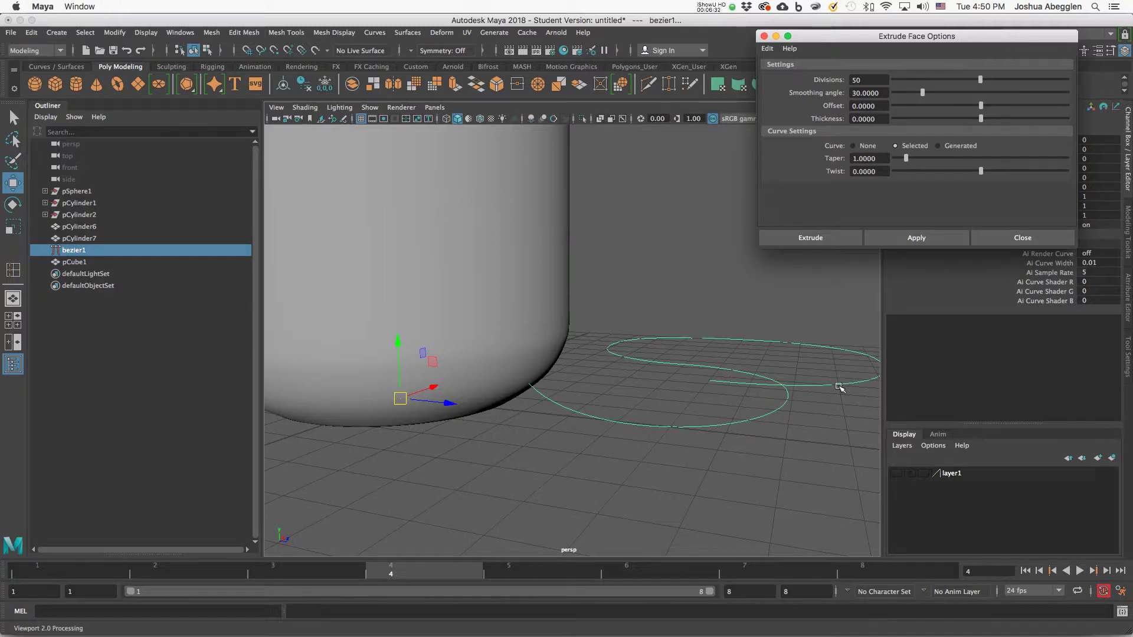
left_click(816, 239)
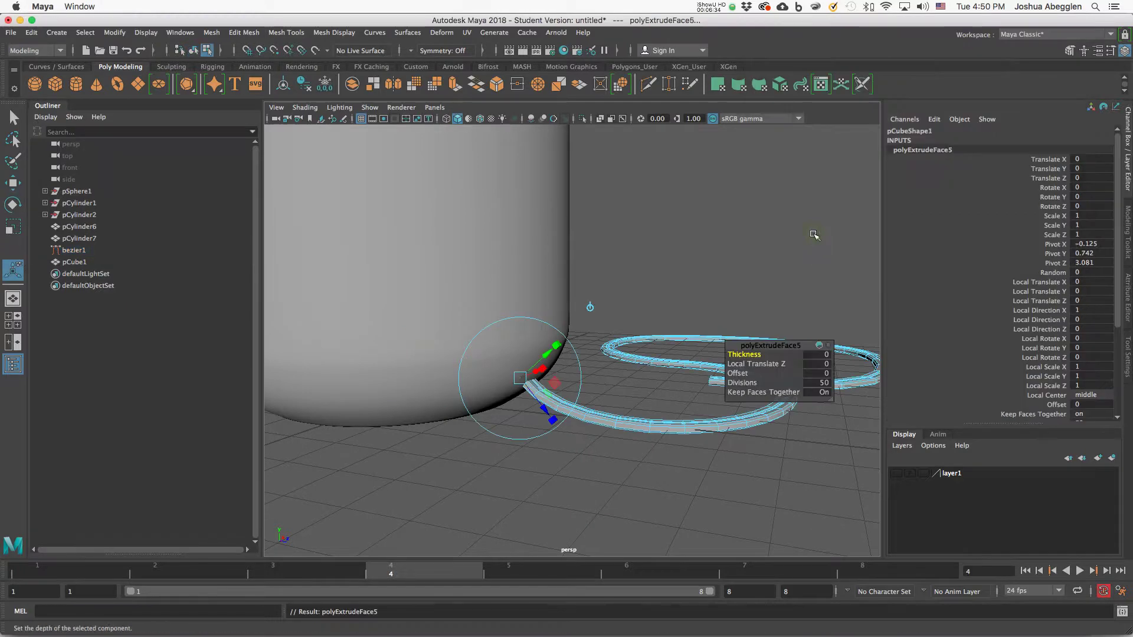
- Set the extrusion's divisions to 100
left_click_drag(776, 439, 650, 469, "alt")
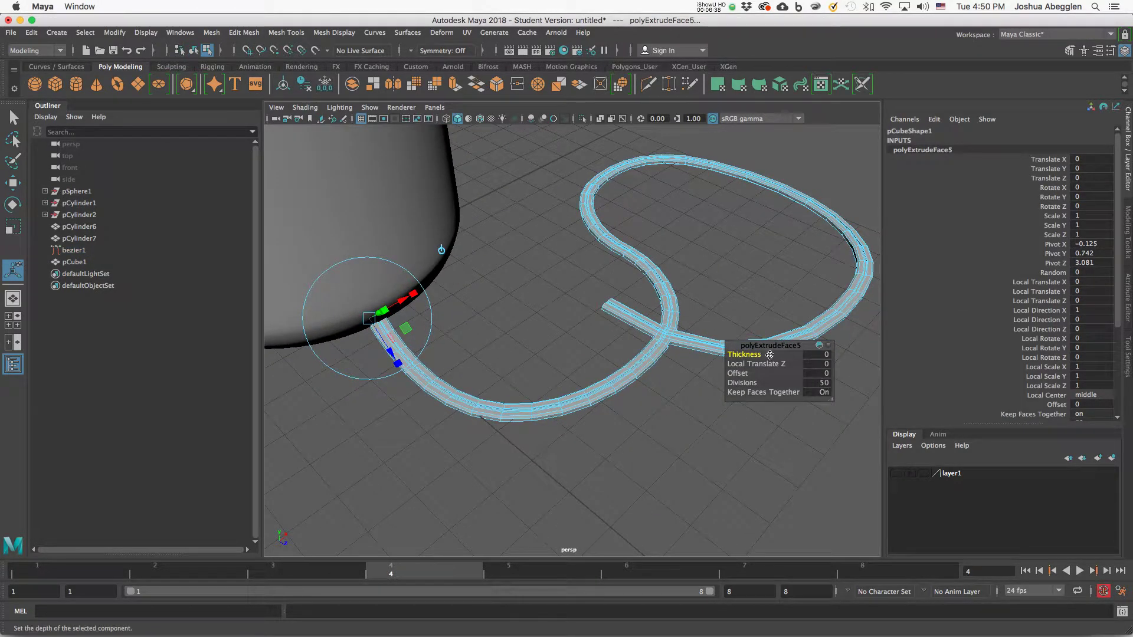
left_click(818, 382)
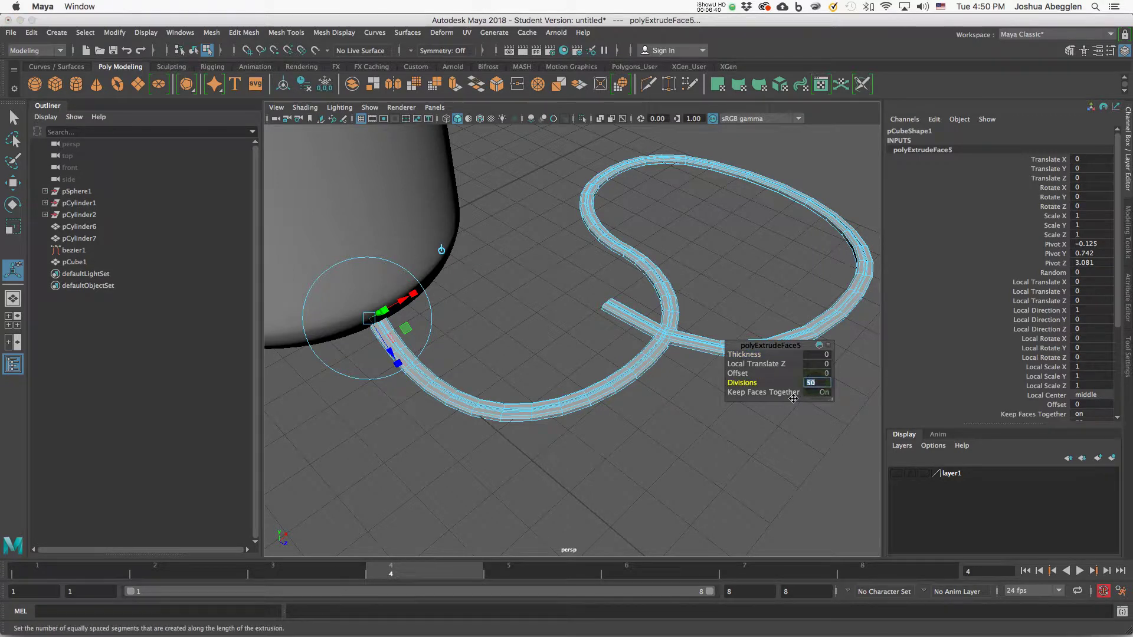
type("100")
key("Tab")
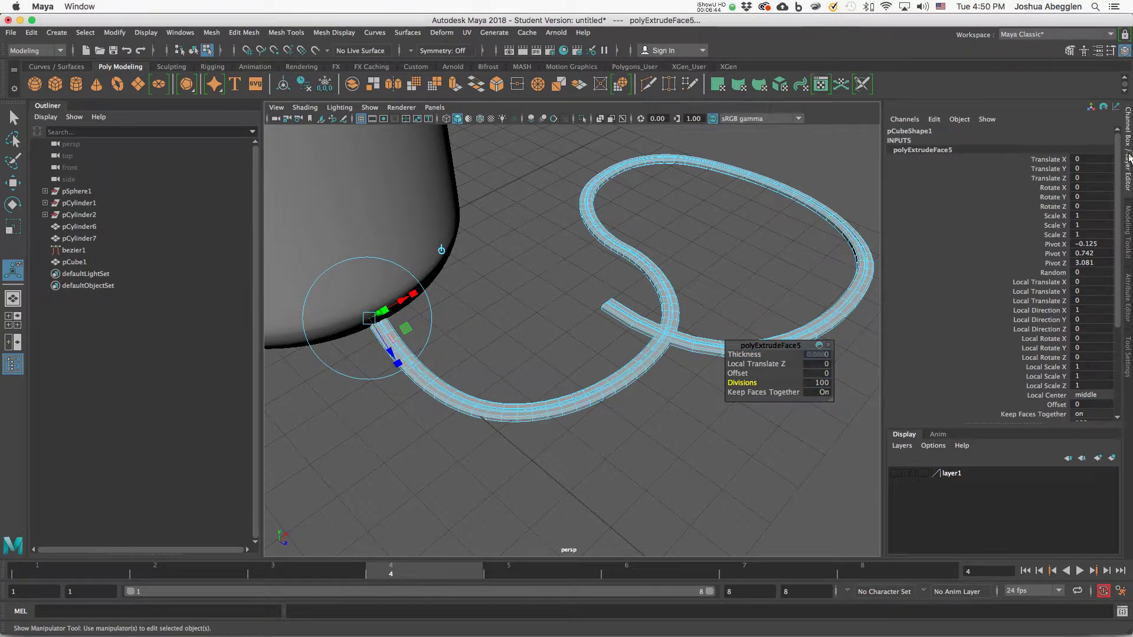
- Leave the extrude manipulator and return the extruded cord to object mode
key("q")
right_click(851, 234)
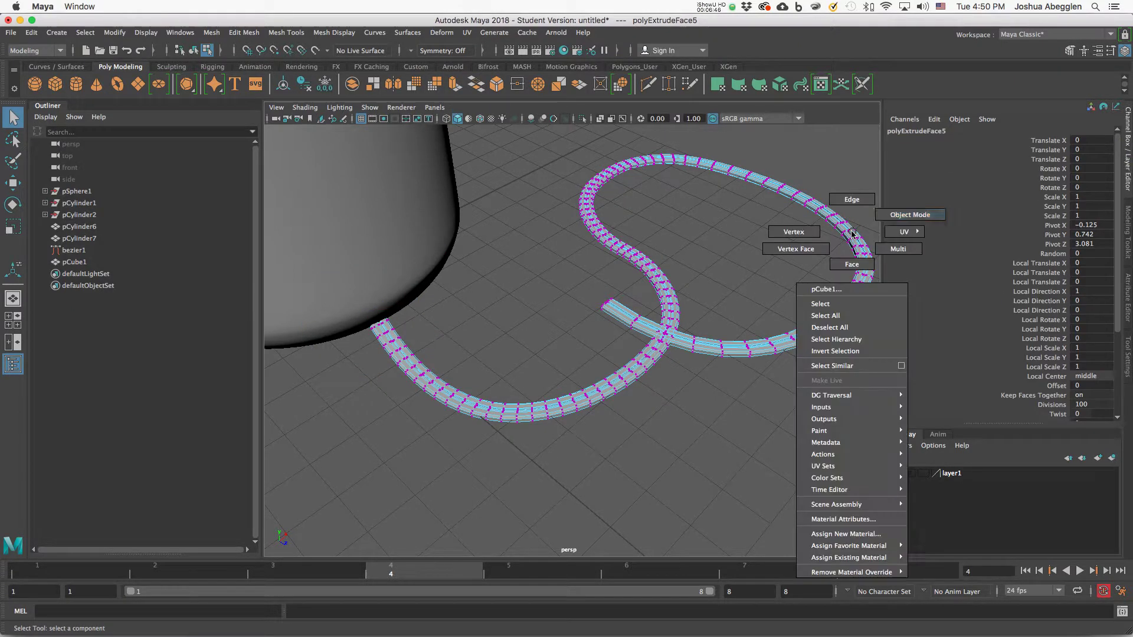
right_click_drag(851, 234, 856, 238)
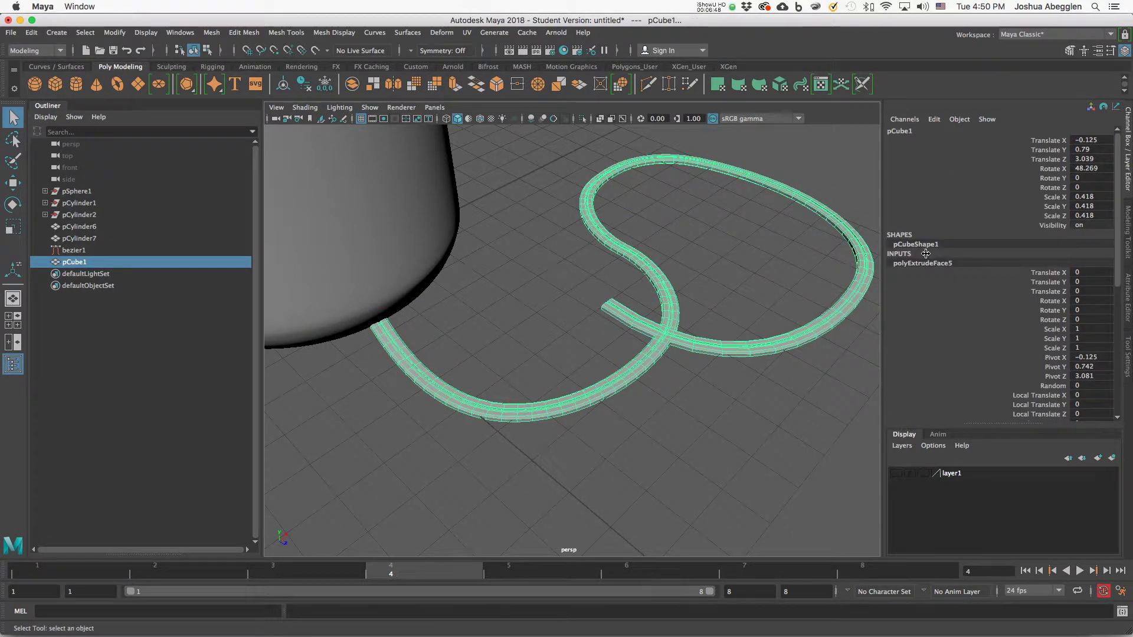
- Set the twist of the cord's extrusion to -180 in its construction history
left_click_drag(1121, 250, 1113, 355)
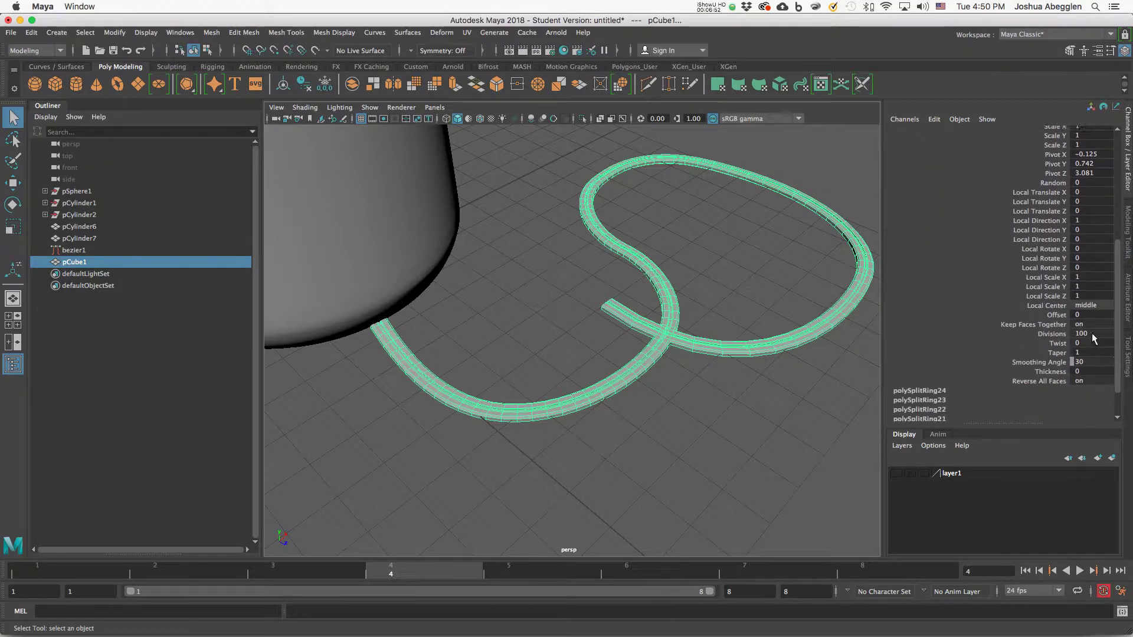
key("Return")
scroll(691, 455, "up", 5)
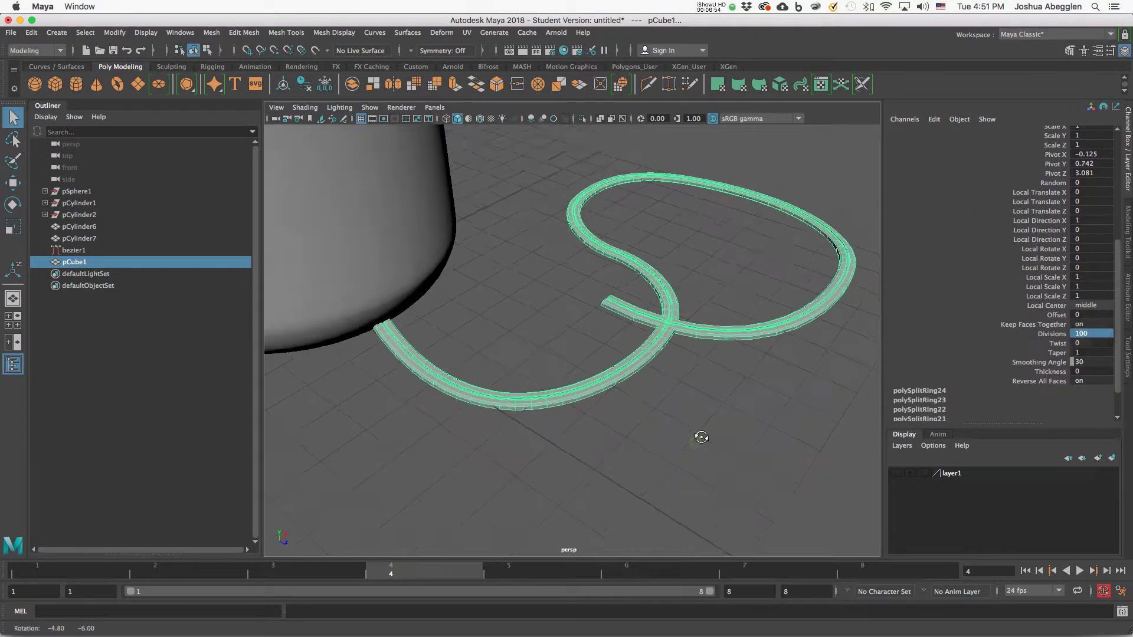
scroll(691, 455, "down", 5)
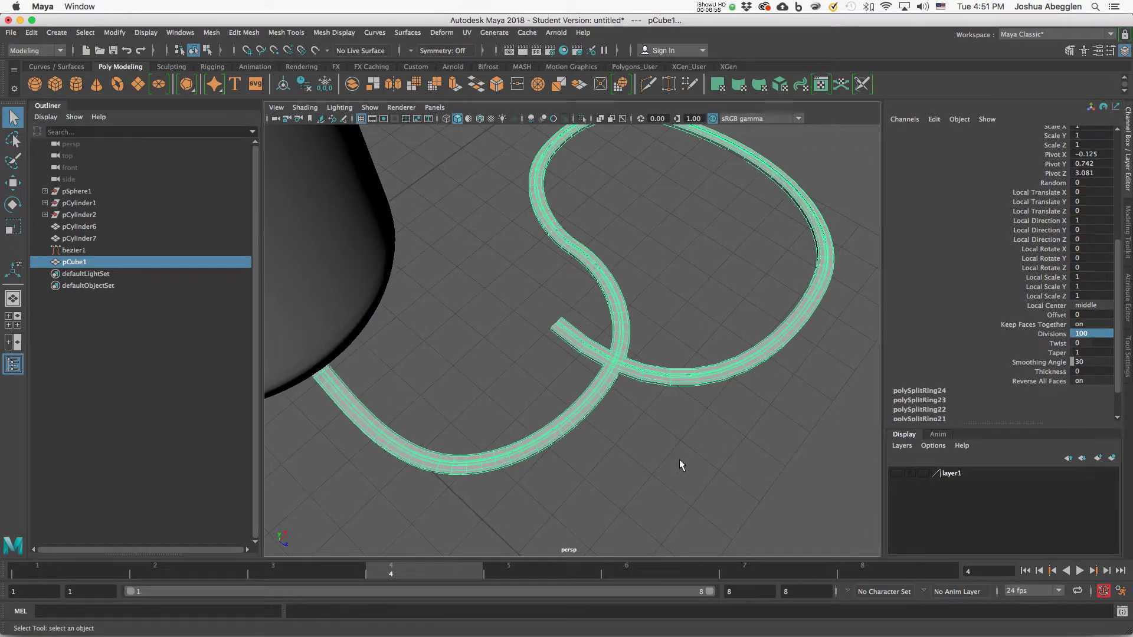
left_click_drag(678, 463, 775, 387, "alt")
left_click(1059, 343)
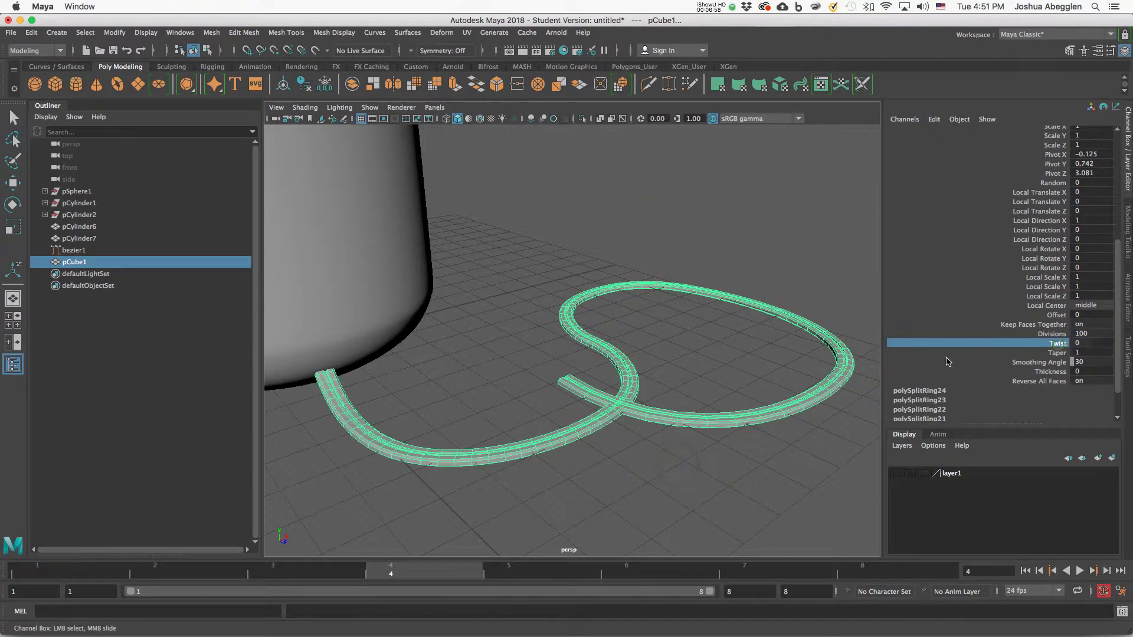
middle_click_drag(726, 456, 617, 510)
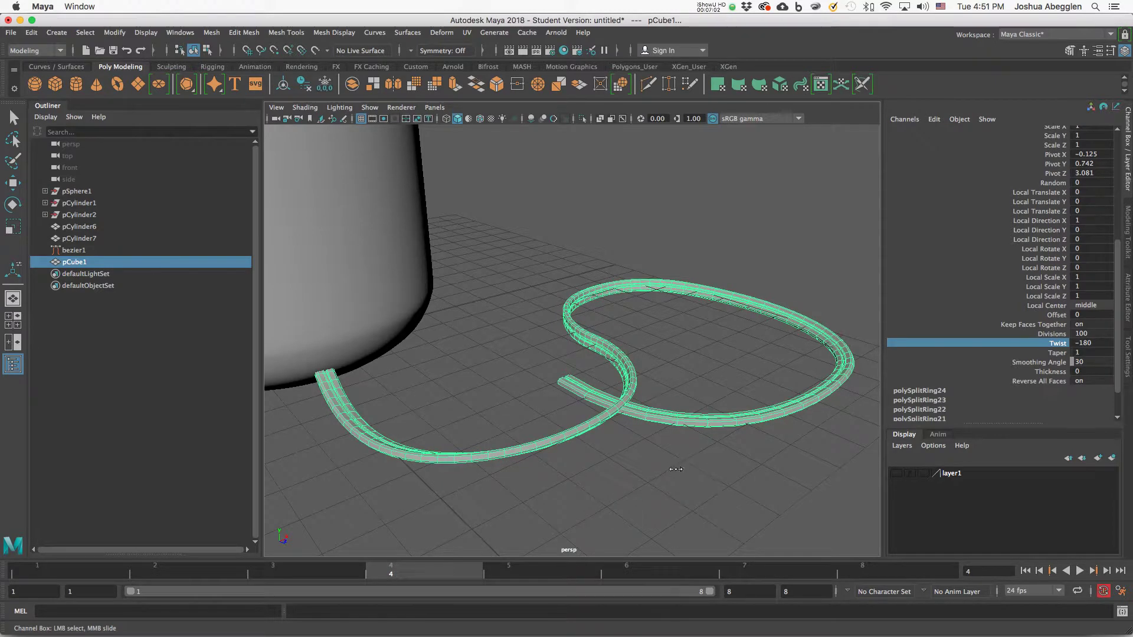
- Try a different taper on the cord's extrusion and undo the change
left_click_drag(676, 468, 716, 461, "alt")
left_click(1056, 353)
middle_click_drag(749, 408, 691, 438)
key("ctrl+z")
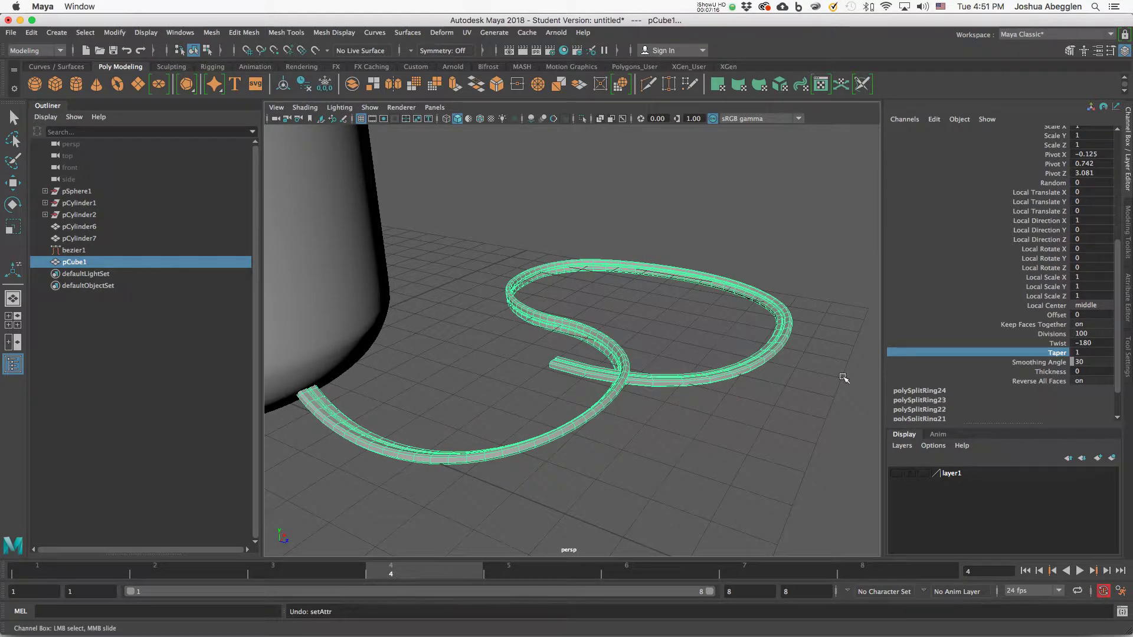
- Deselect the cord and examine its twisted shape along the curve up close
left_click_drag(768, 409, 756, 473, "alt")
key("q")
left_click(748, 454)
left_click(745, 389)
left_click(758, 438)
middle_click_drag(756, 473, 732, 431, "alt")
scroll(732, 431, "up", 3)
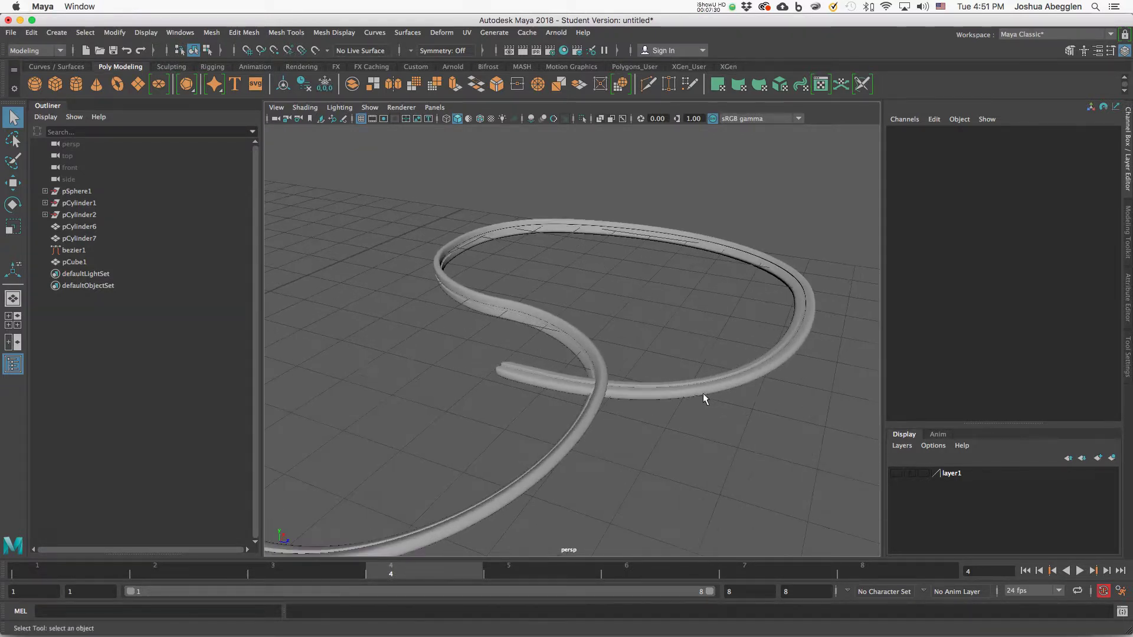
- Switch the viewport to wireframe display and select the bezier1 curve running through the cord
left_click(582, 423)
left_click_drag(582, 423, 547, 404, "alt")
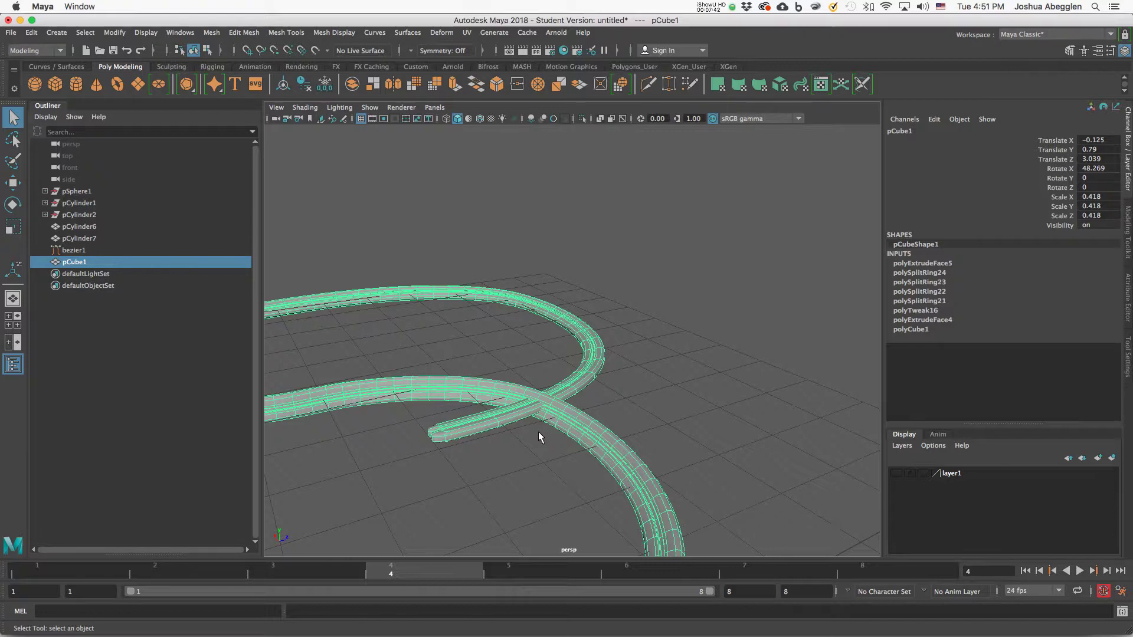
left_click_drag(684, 443, 615, 361, "alt")
key("4")
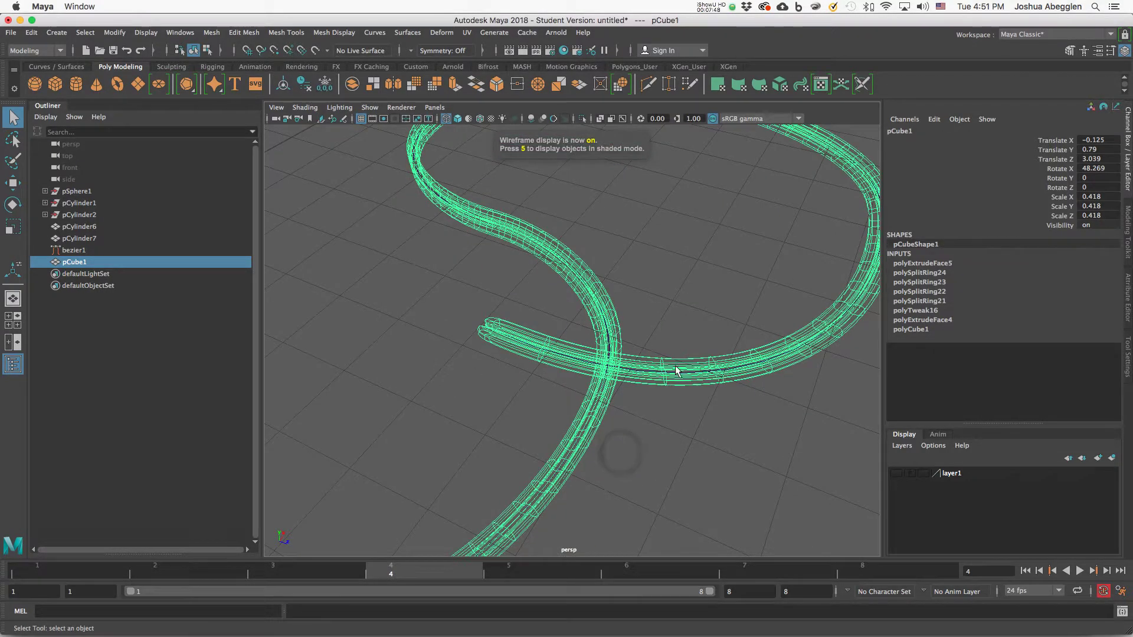
scroll(677, 370, "up", 5)
left_click(77, 250)
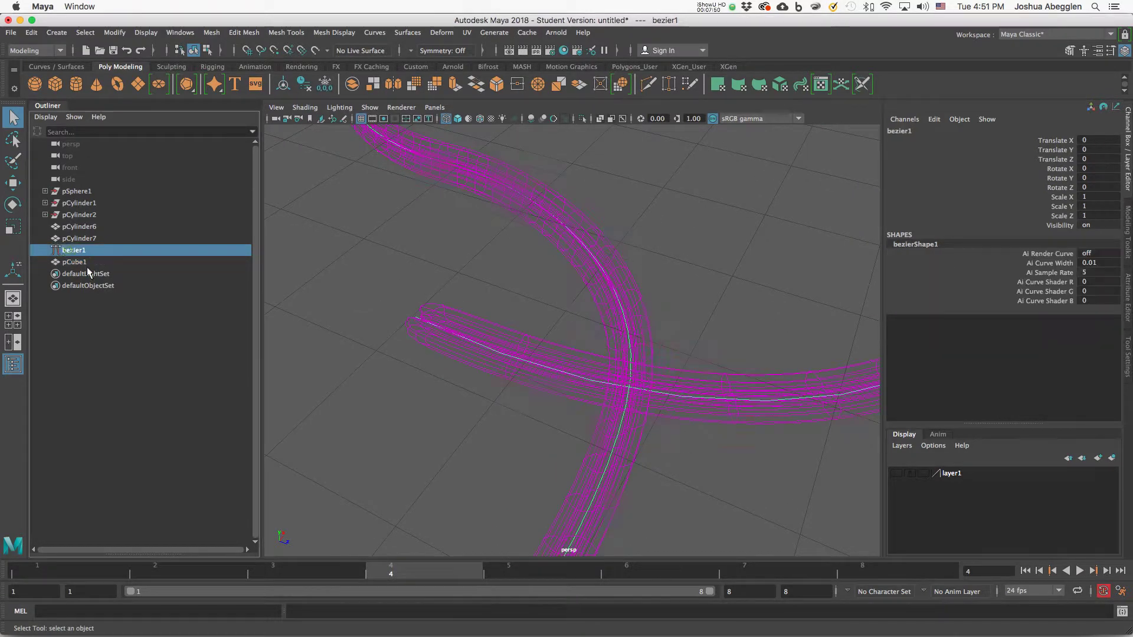
left_click_drag(612, 435, 535, 307, "alt")
left_click(62, 70)
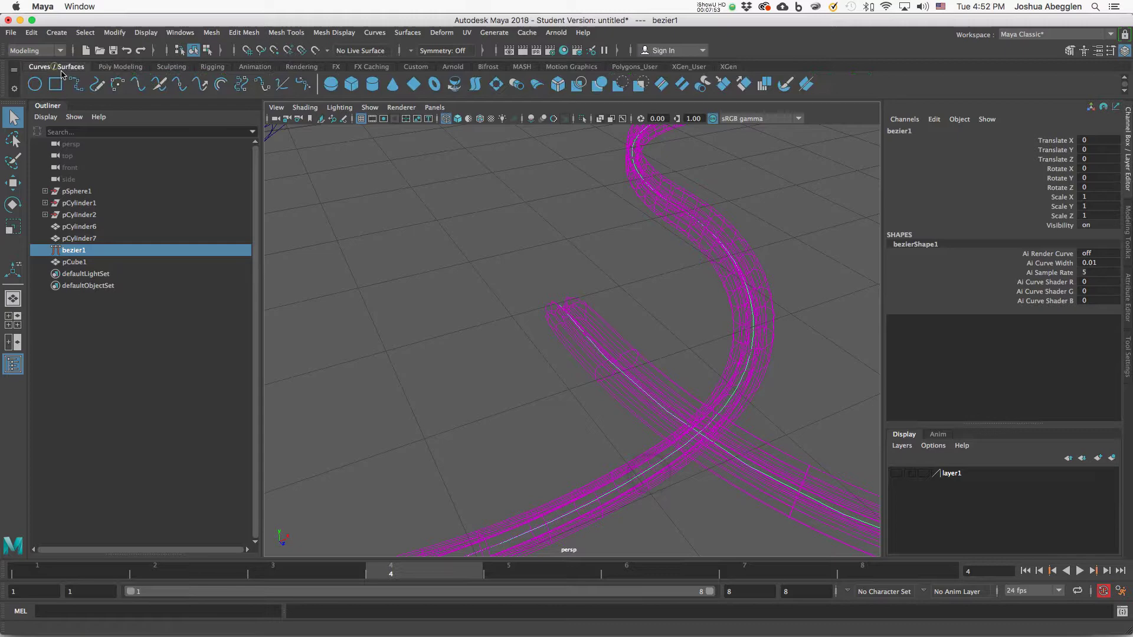
left_click(304, 85)
left_click_drag(703, 412, 540, 356, "alt")
left_click(625, 340)
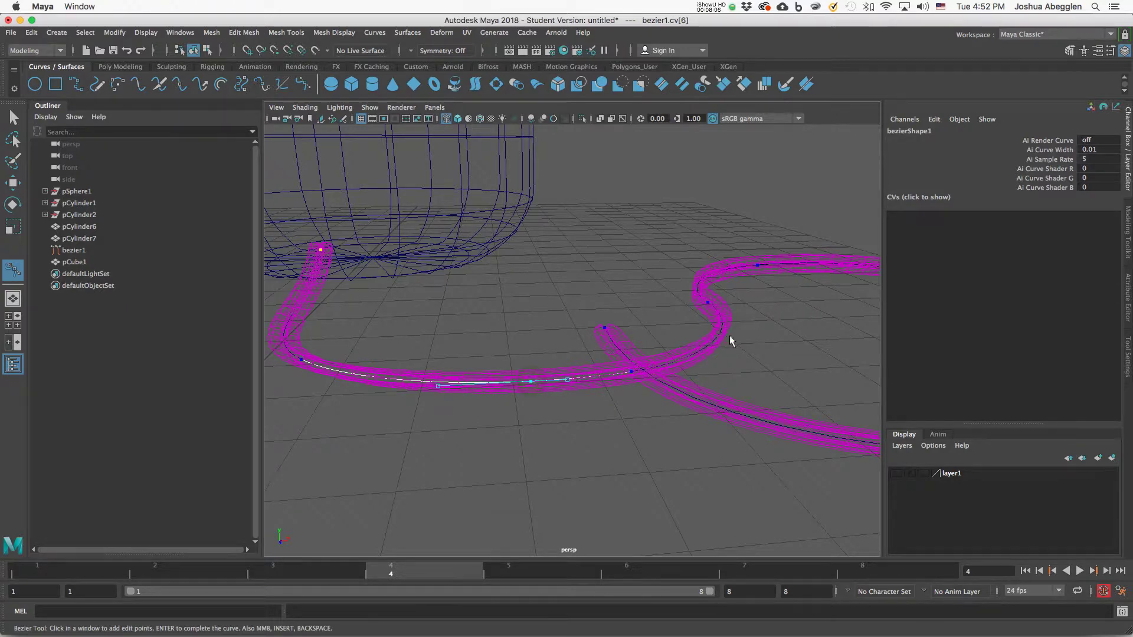
left_click_drag(731, 342, 762, 338, "alt")
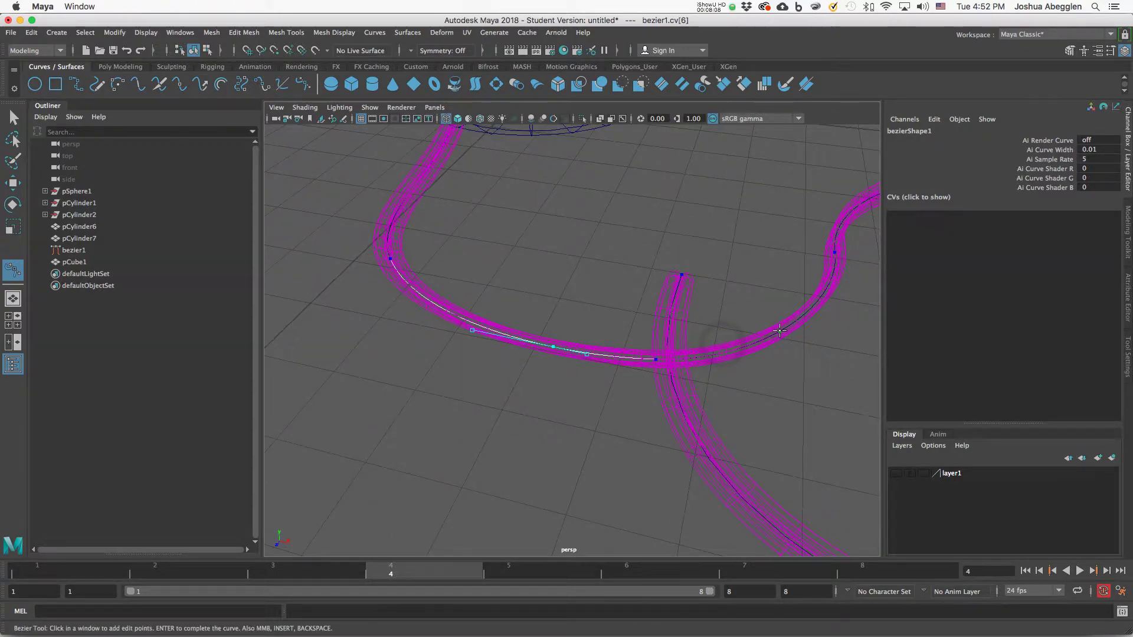
left_click(656, 360)
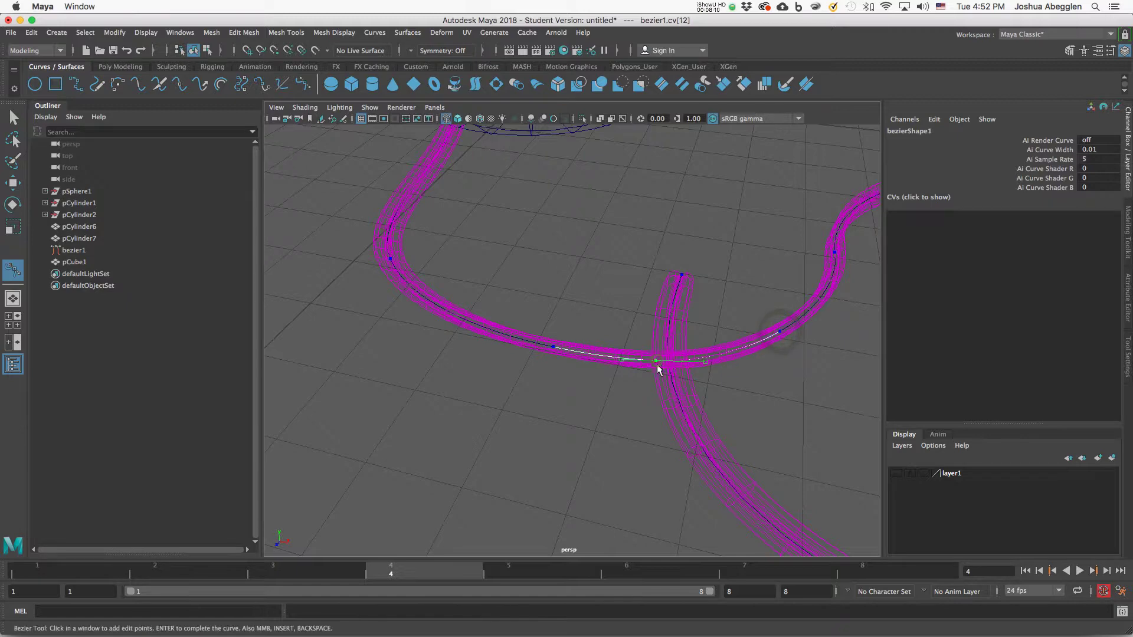
key("ctrl+z")
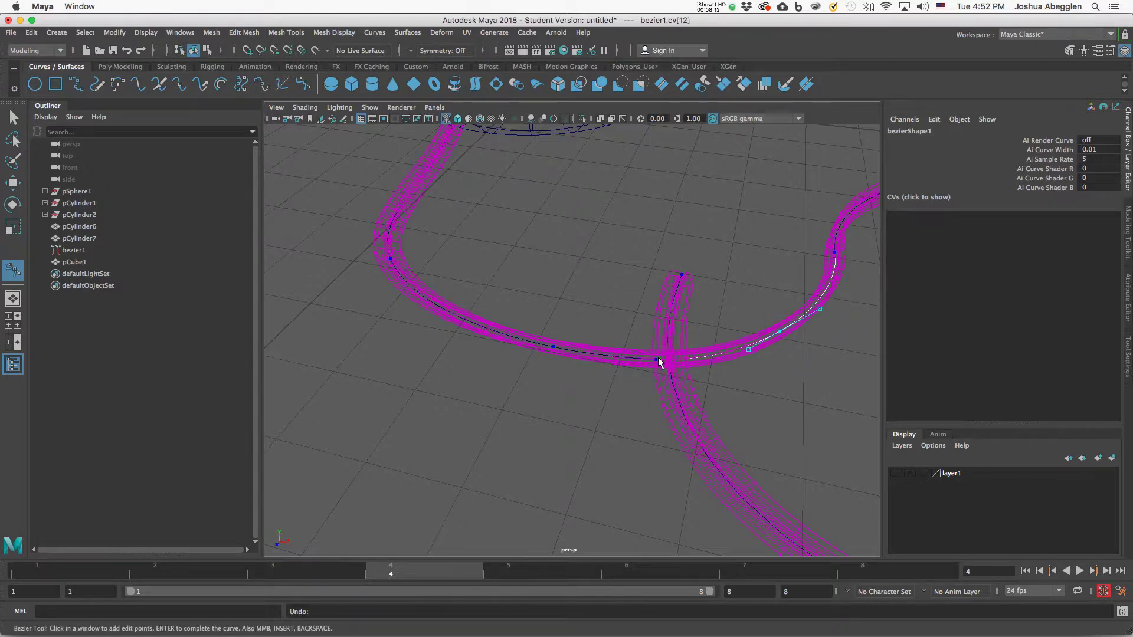
left_click(657, 359)
left_click_drag(657, 366, 667, 359, "alt")
key("w")
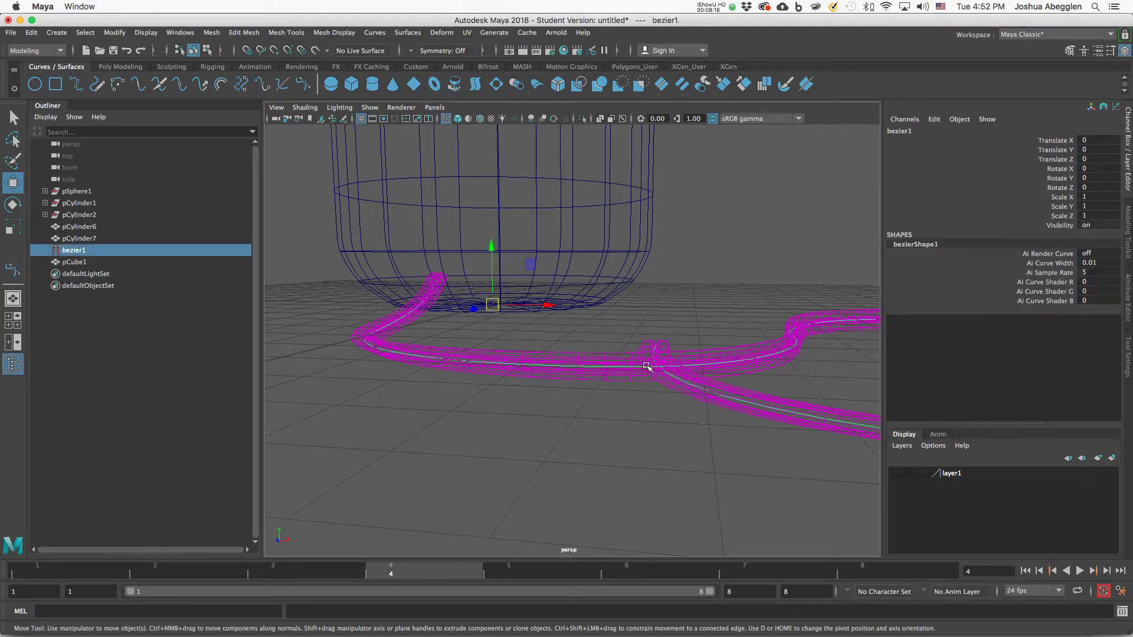
left_click_drag(639, 387, 648, 362, "alt")
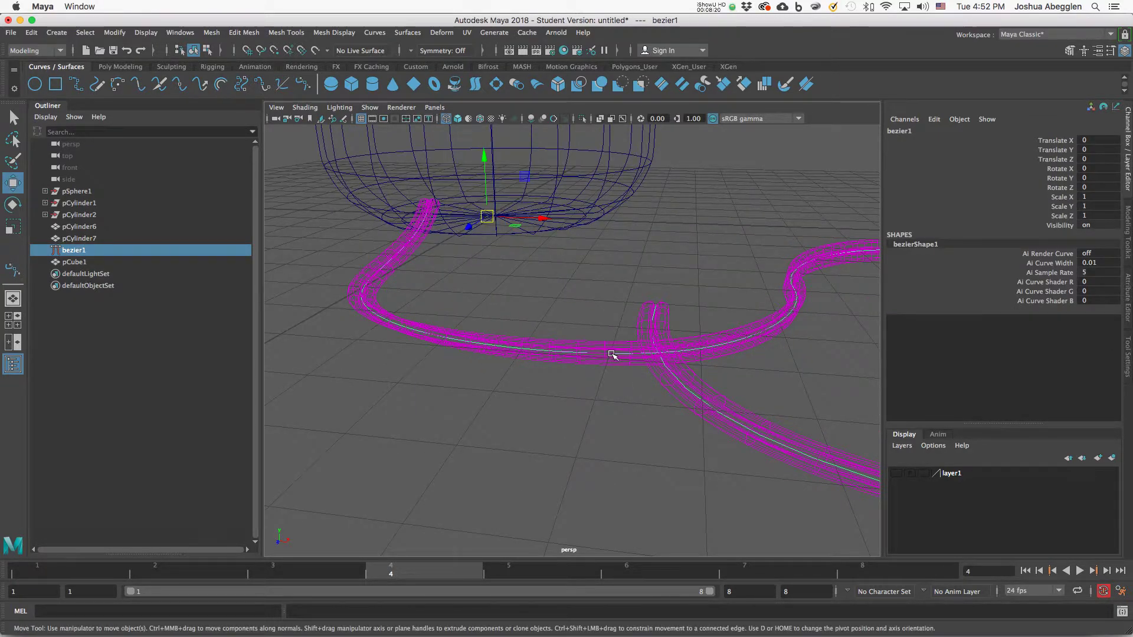
- Raise the Bezier curve's anchor where the cord crosses over its own end and return the viewport to shaded display
left_click(302, 84)
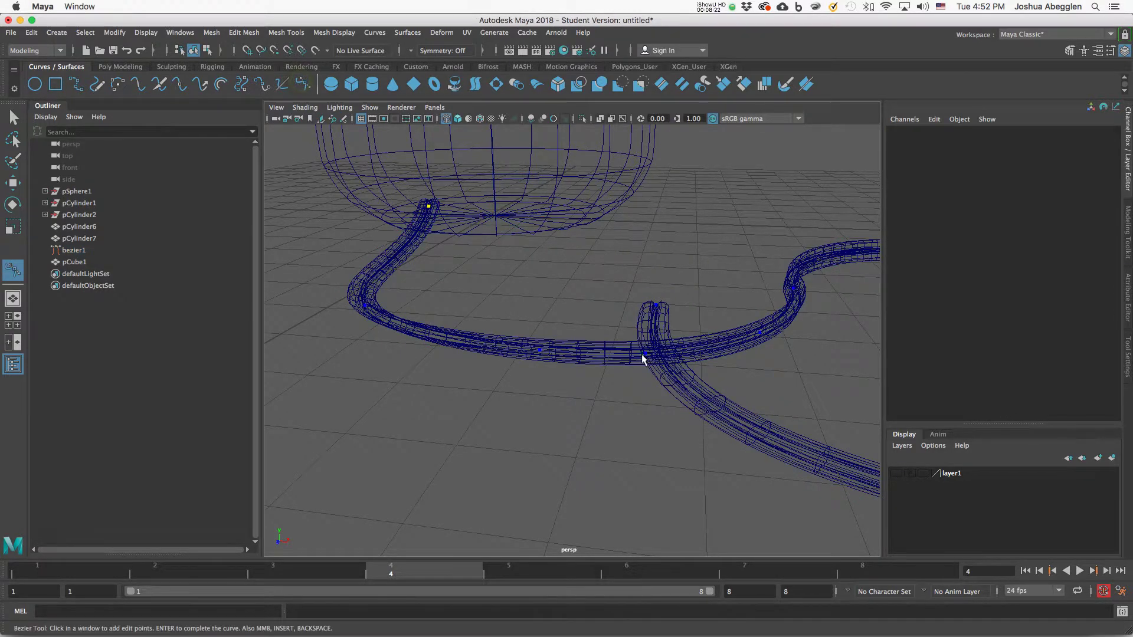
left_click(646, 357)
left_click_drag(640, 366, 645, 369, "alt")
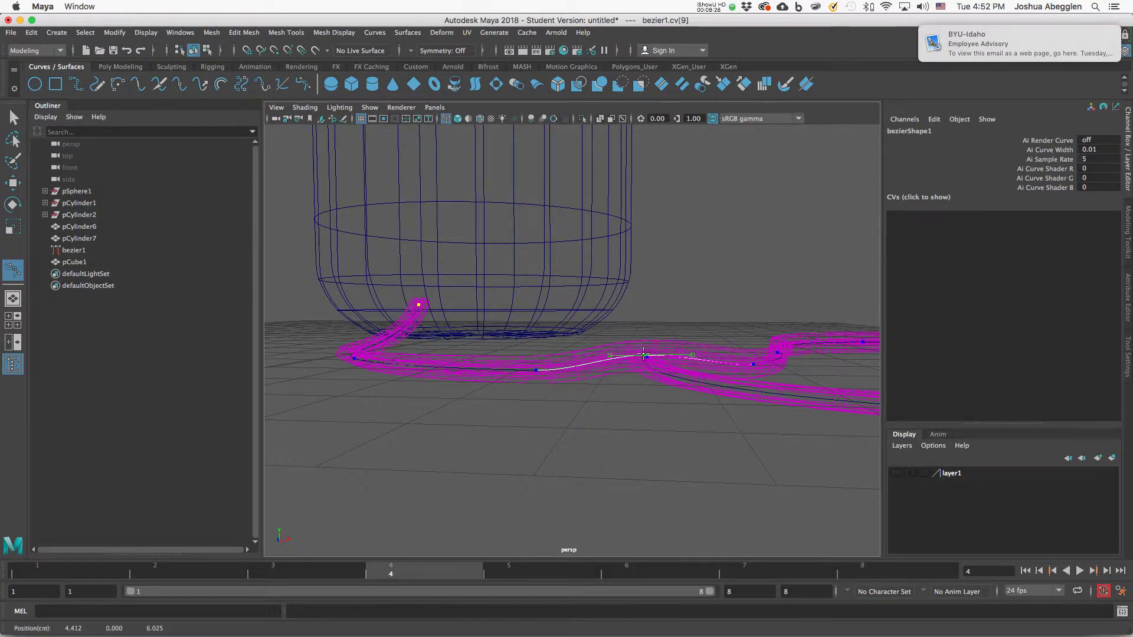
key("5")
mouse_move(660, 380)
left_mouse_down("alt")
mouse_move(691, 409)
mouse_move(739, 425)
mouse_move(663, 400)
left_mouse_up("alt")
scroll(653, 392, "up", 3)
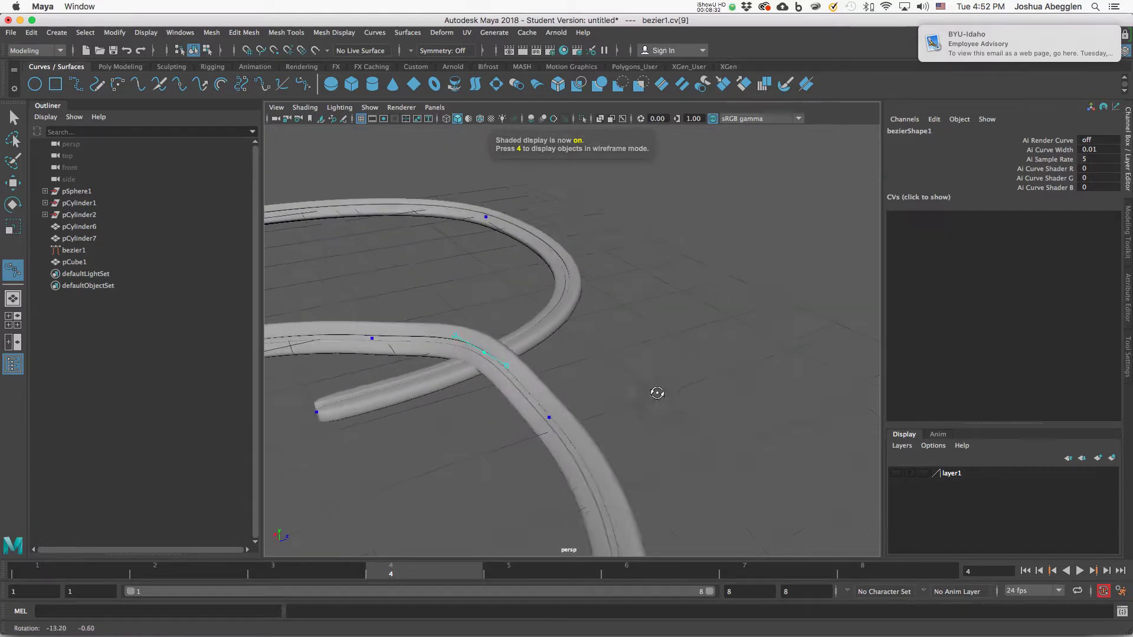
- Tilt the tangent of the anchor on the canister side of the crossing, and raise that anchor and the crossing anchor slightly
left_click_drag(482, 354, 679, 389)
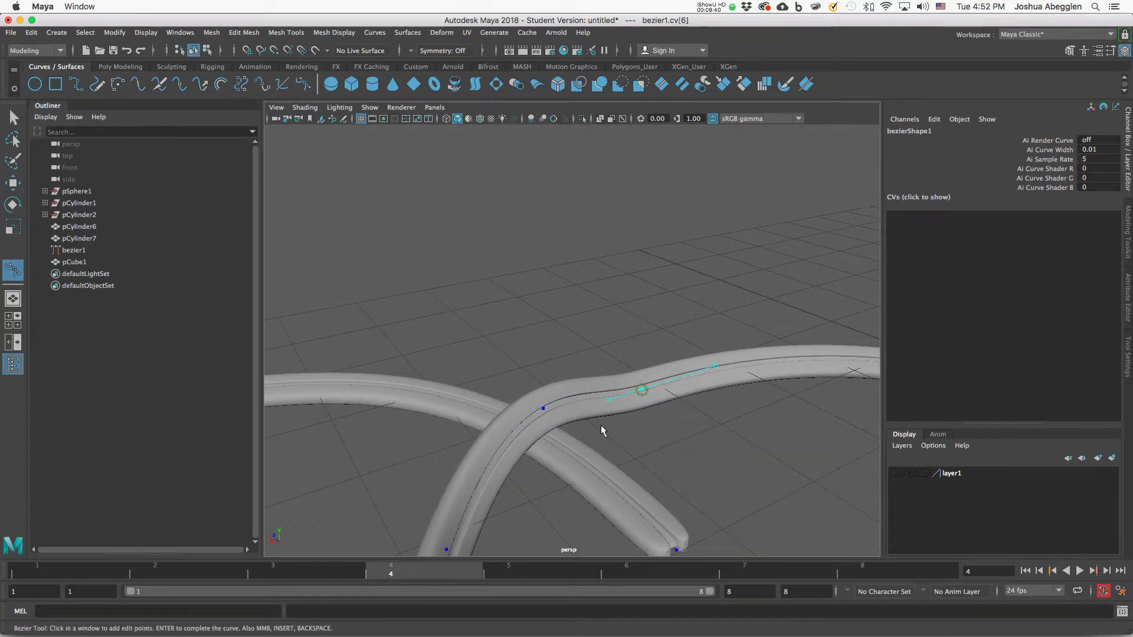
left_click_drag(553, 445, 627, 446, "alt")
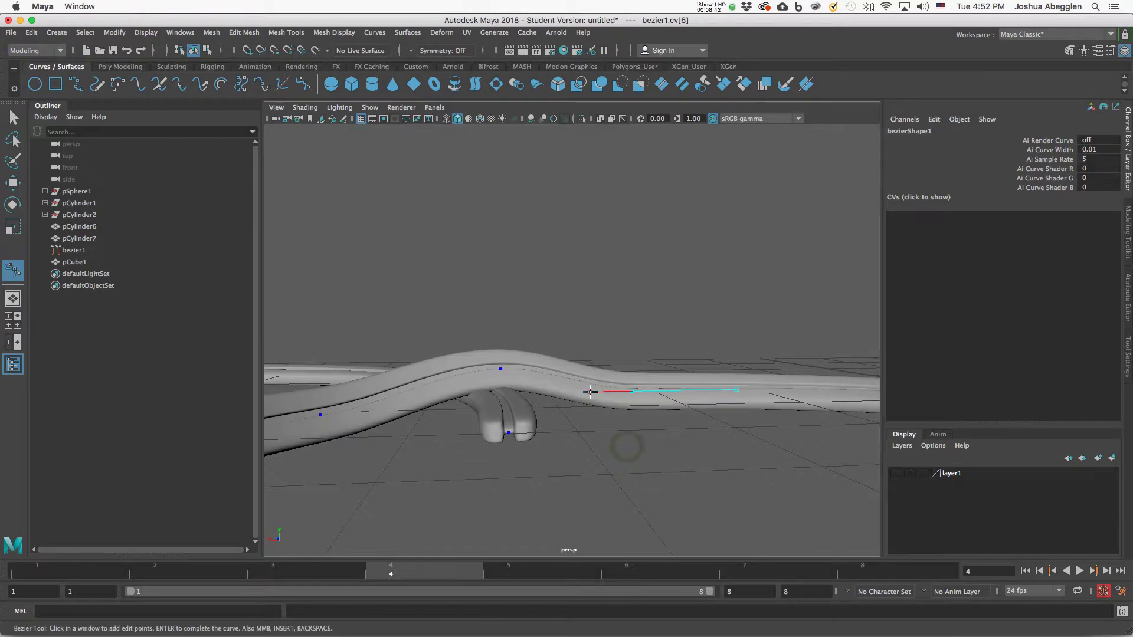
left_click_drag(589, 393, 593, 385)
left_click(618, 385)
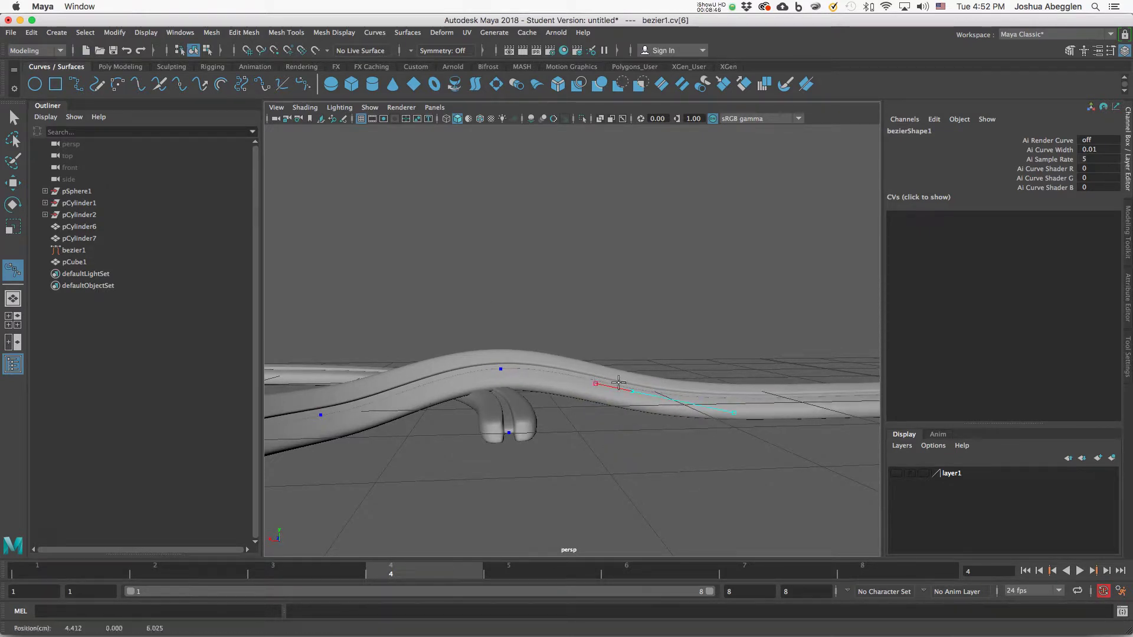
left_click_drag(634, 392, 633, 387)
left_click_drag(498, 369, 497, 361)
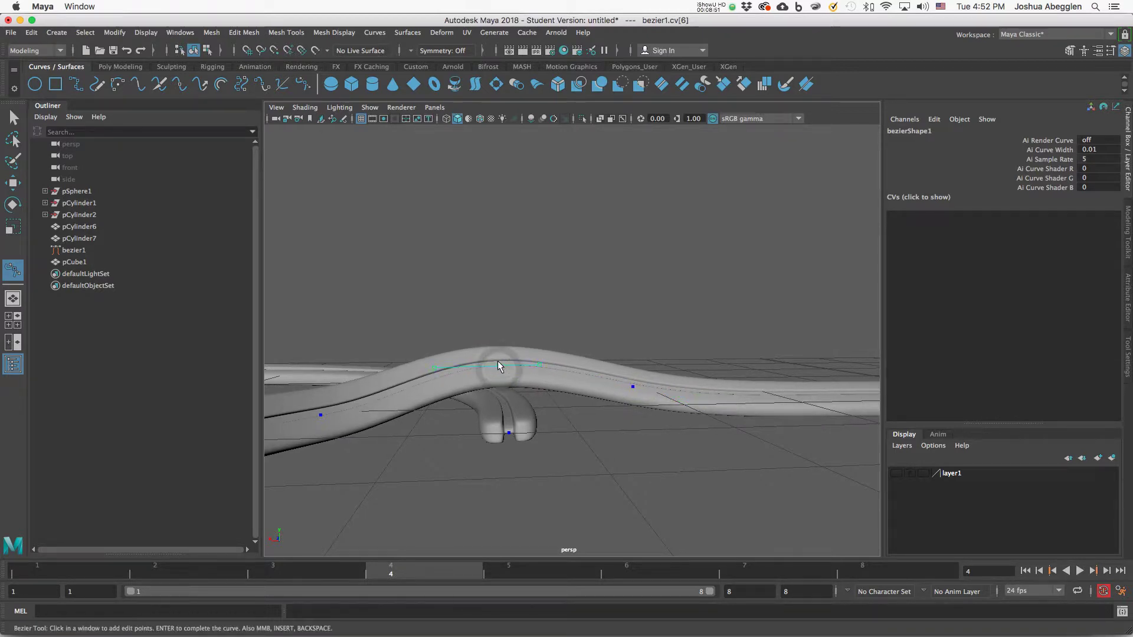
- Slope the tangent of the anchor on the other side of the crossing up toward the raised section and leave the Bezier tool
left_click(320, 416)
left_click_drag(323, 452, 374, 423, "alt")
middle_click_drag(324, 446, 524, 429, "alt")
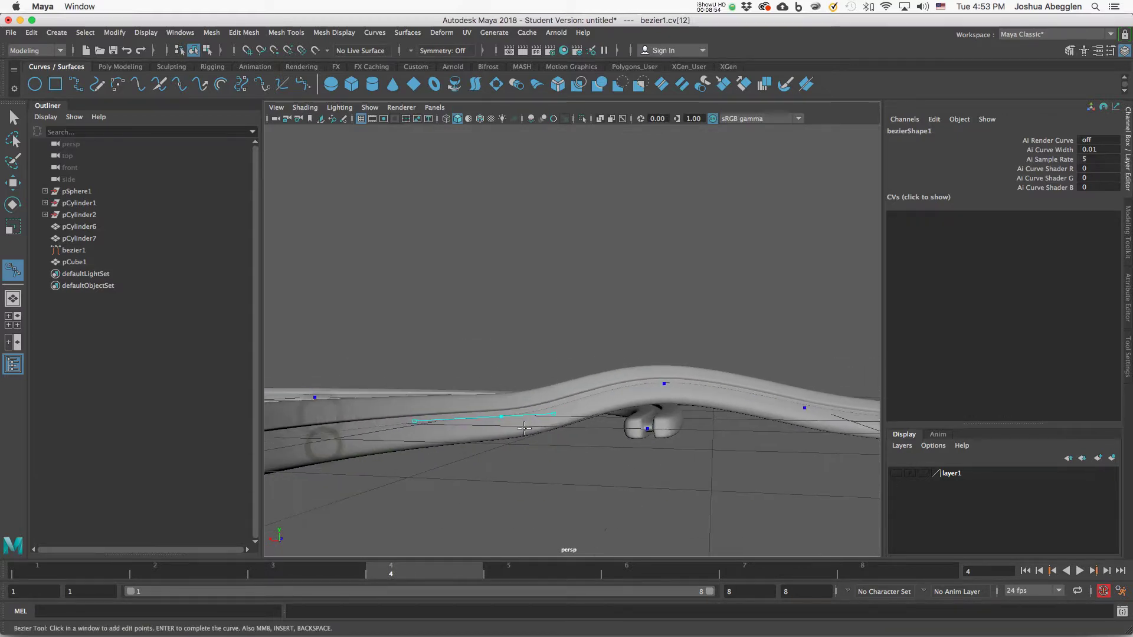
left_click_drag(499, 417, 571, 403)
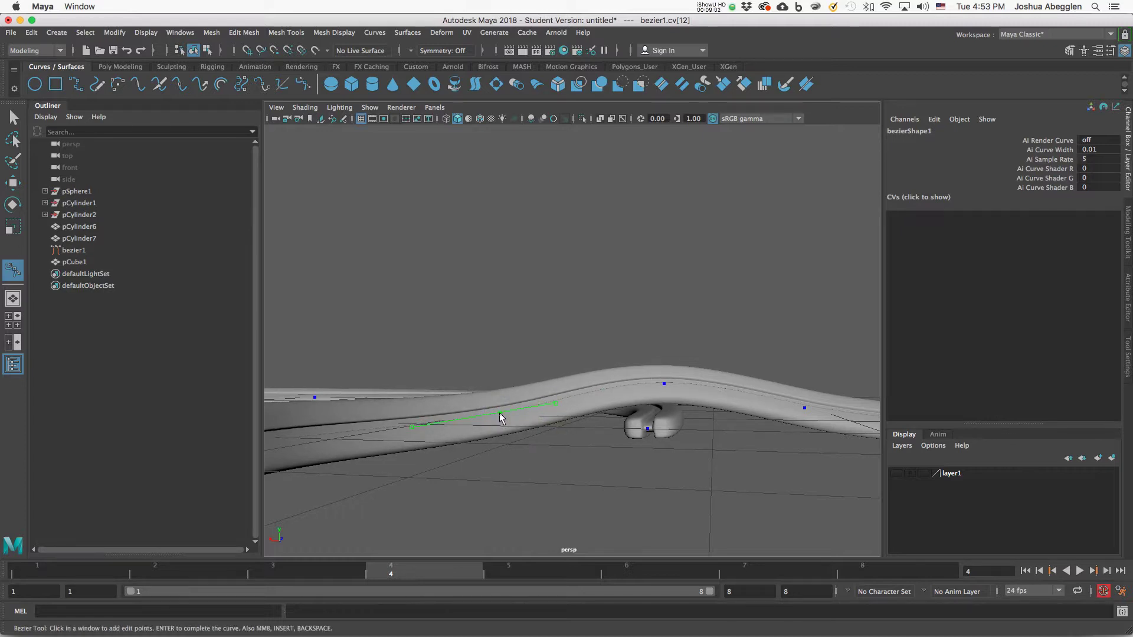
left_click_drag(499, 413, 749, 471, "alt")
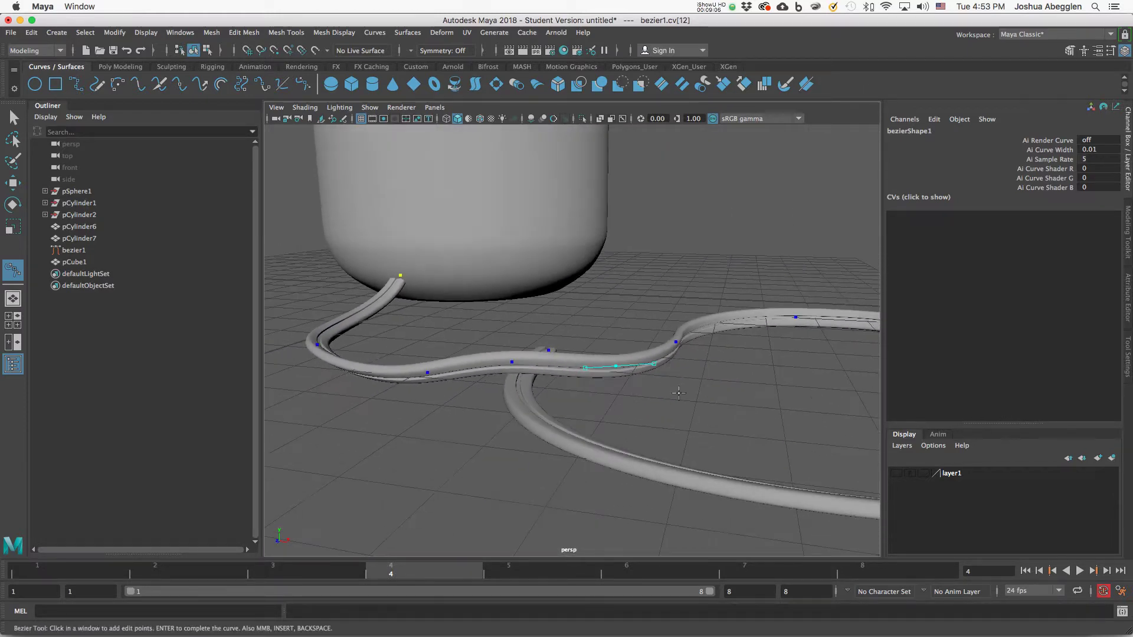
left_click_drag(670, 463, 654, 397, "alt")
key("w")
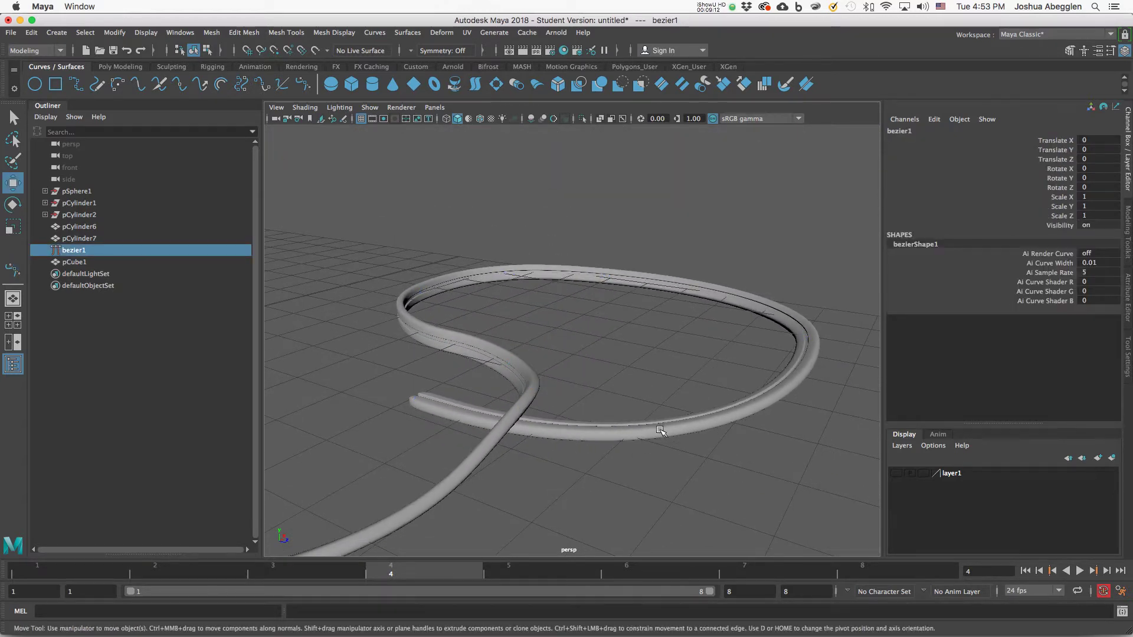
- Select the extruded cord and delete its construction history
right_click_drag(661, 431, 716, 271)
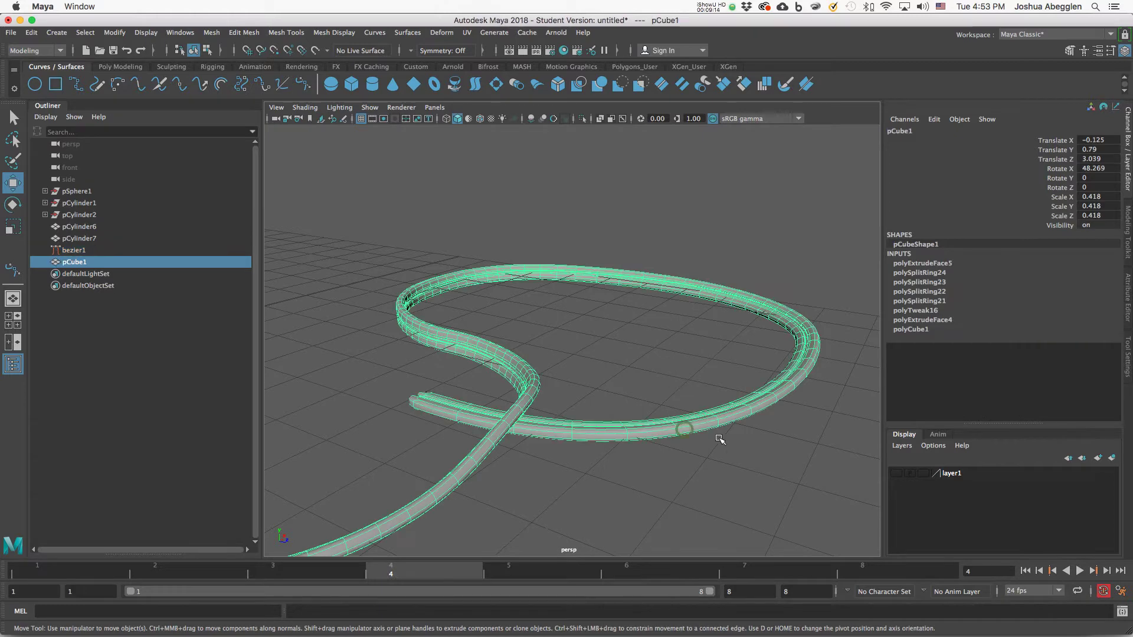
left_click_drag(720, 440, 576, 342, "alt")
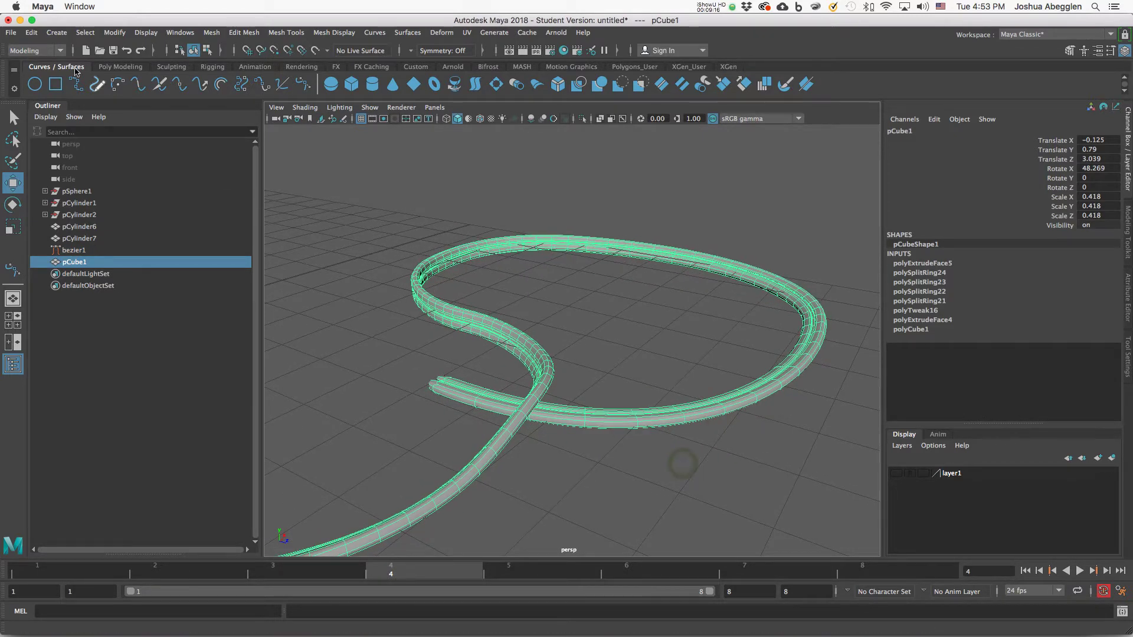
left_click(35, 32)
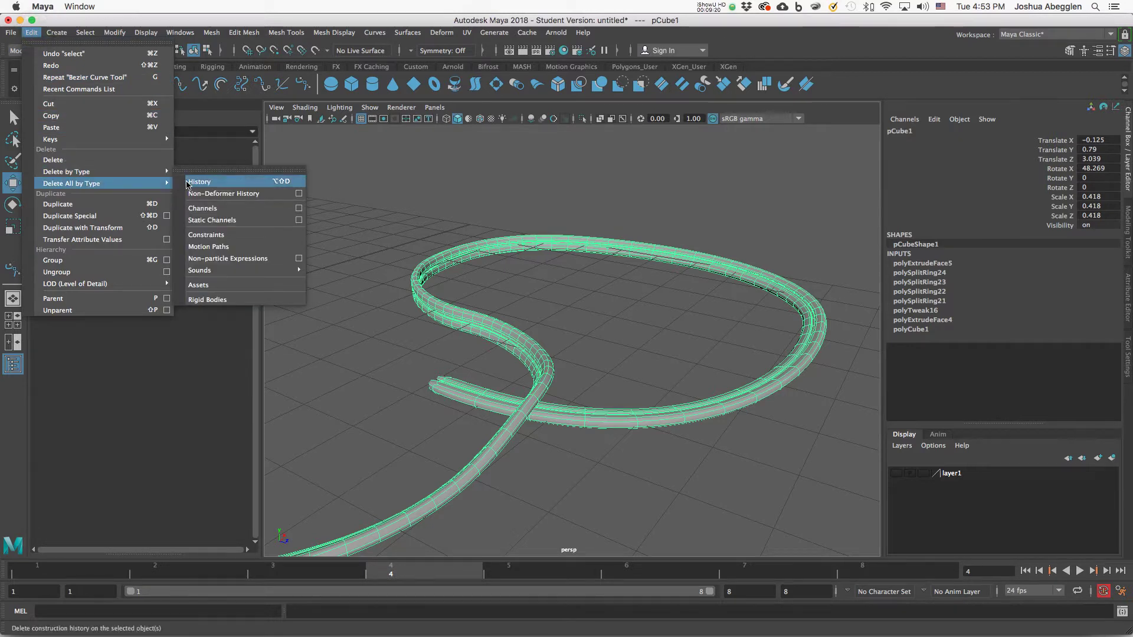
mouse_move(160, 174)
left_click(204, 181)
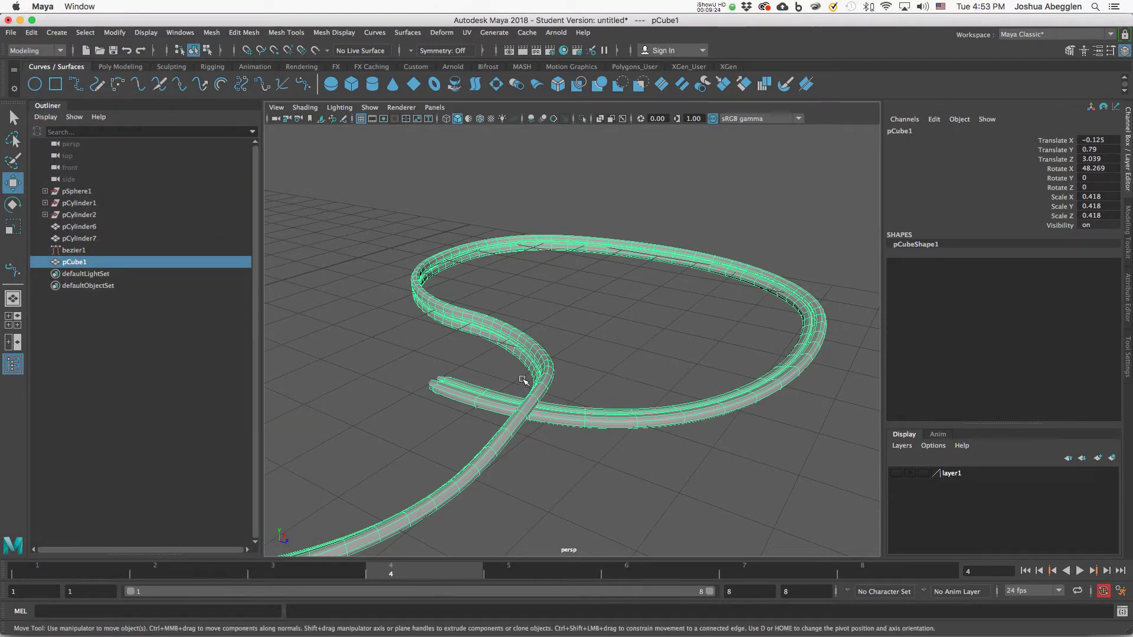
- Delete the bezier1 curve and review the finished cord together with the canister
left_click(100, 253)
key("Delete")
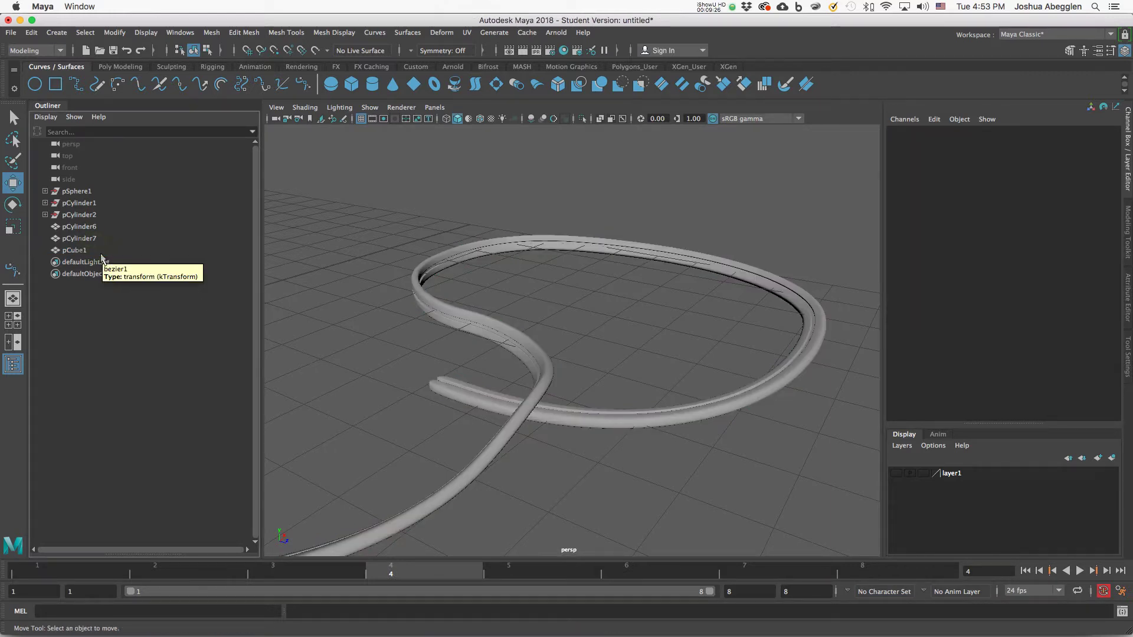
scroll(703, 422, "up", 5)
left_click_drag(702, 420, 354, 409, "alt")
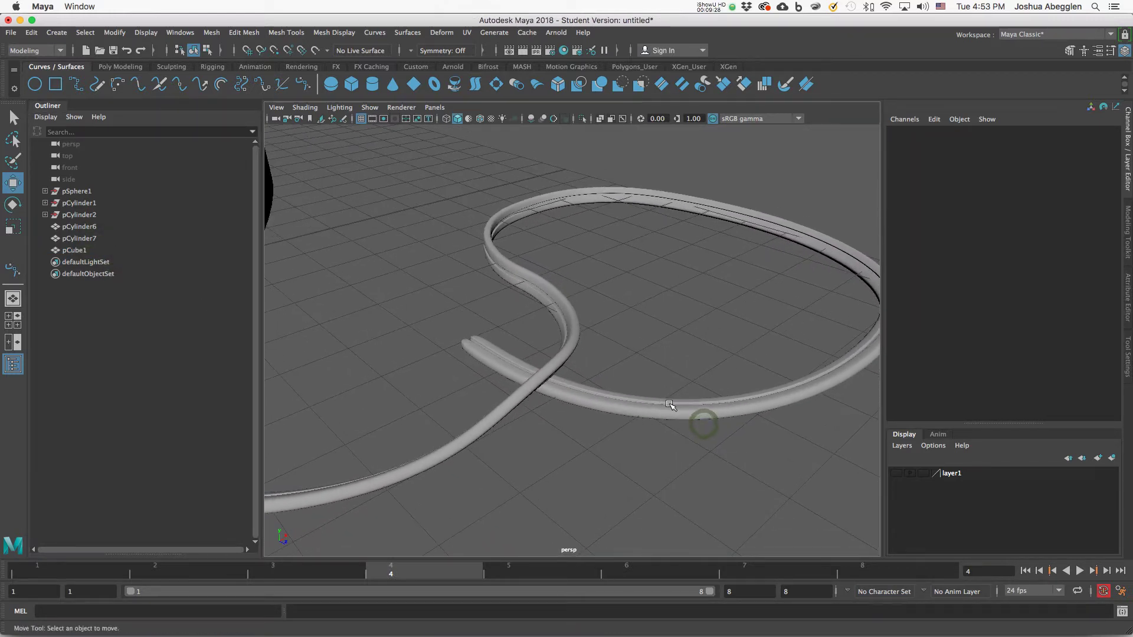
scroll(738, 384, "down", 3)
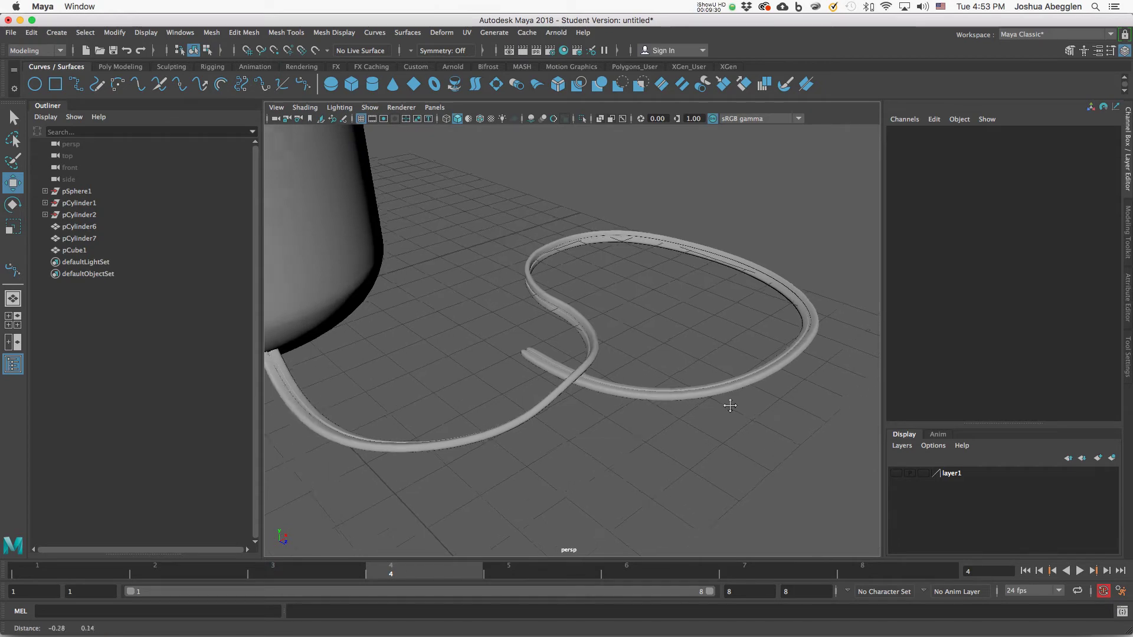
scroll(671, 390, "up", 3)
left_click_drag(671, 390, 668, 453, "alt")
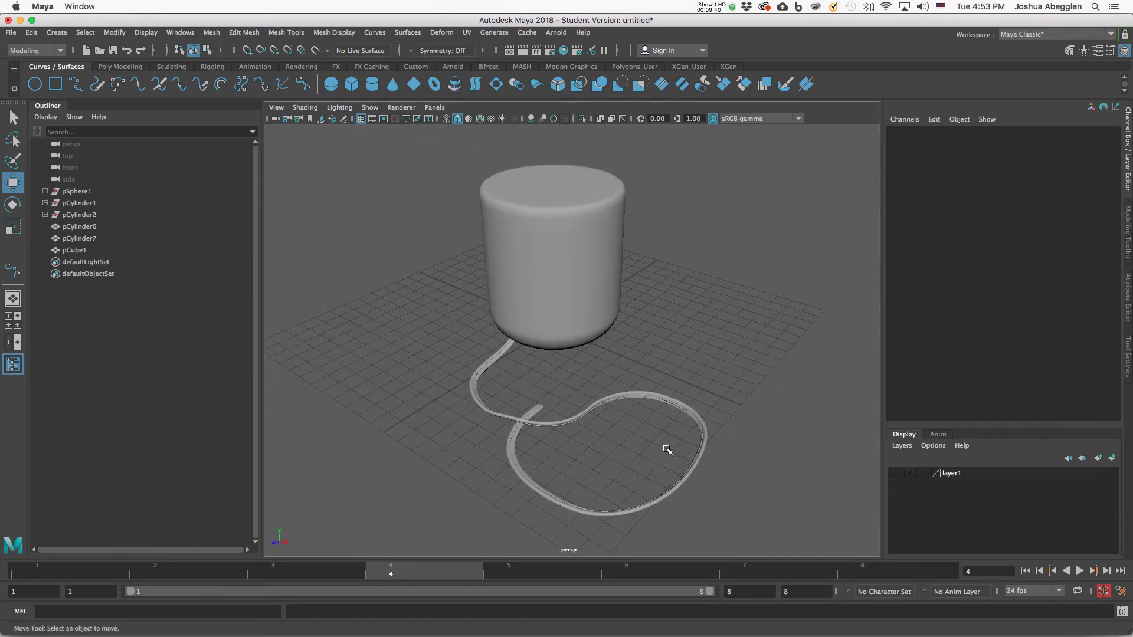